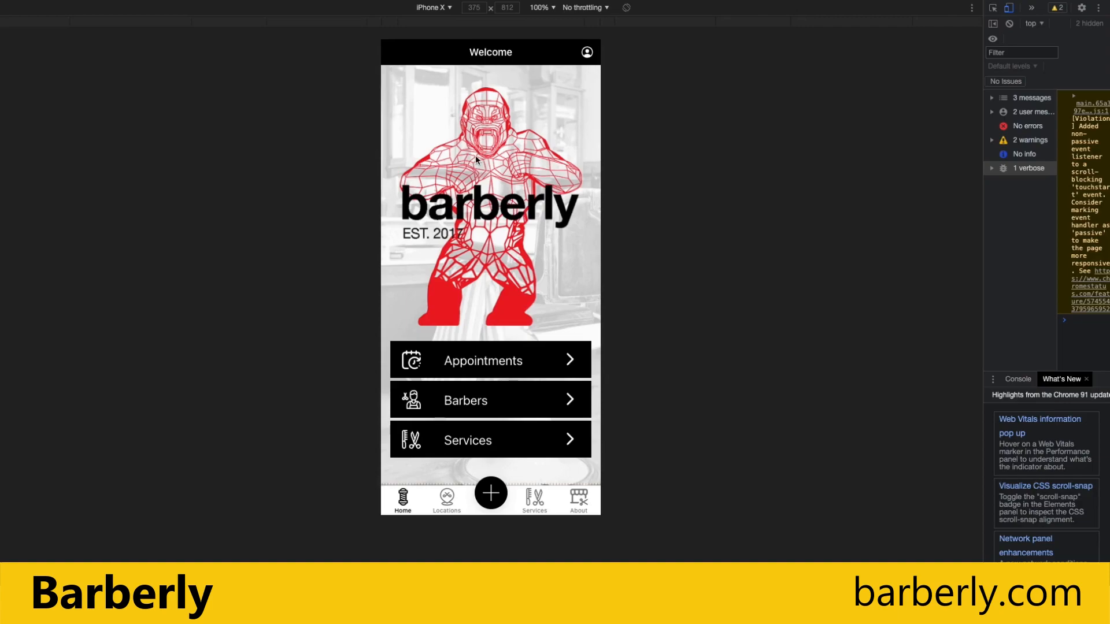
Check the mobile app's empty Barbers and Services lists.
{"action": "left_click", "coordinate": [498, 396]}
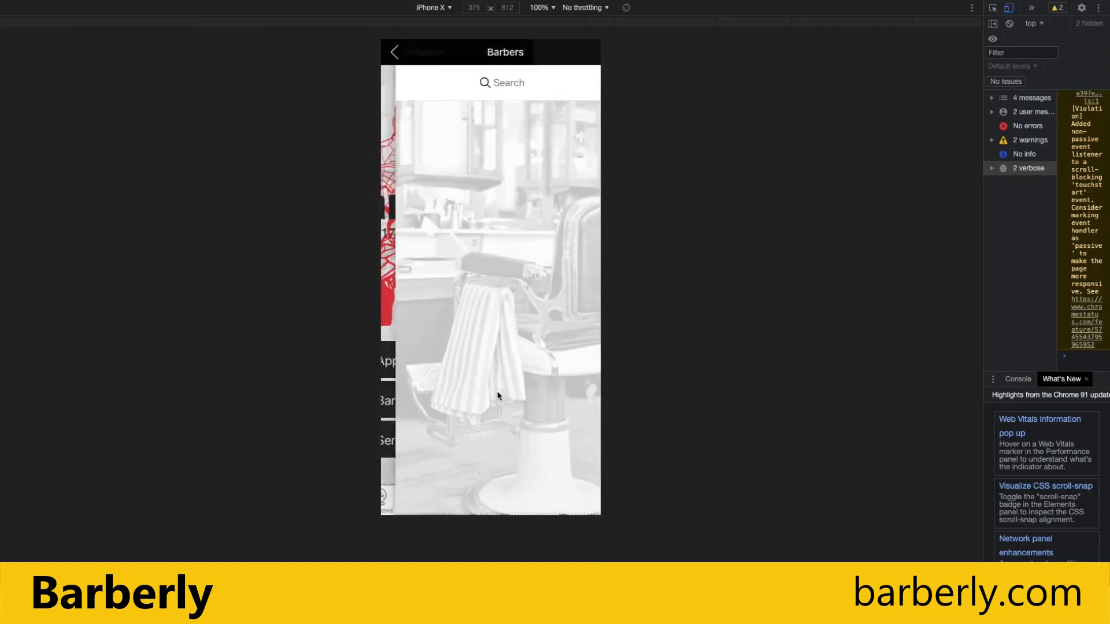
{"action": "left_click", "coordinate": [394, 52]}
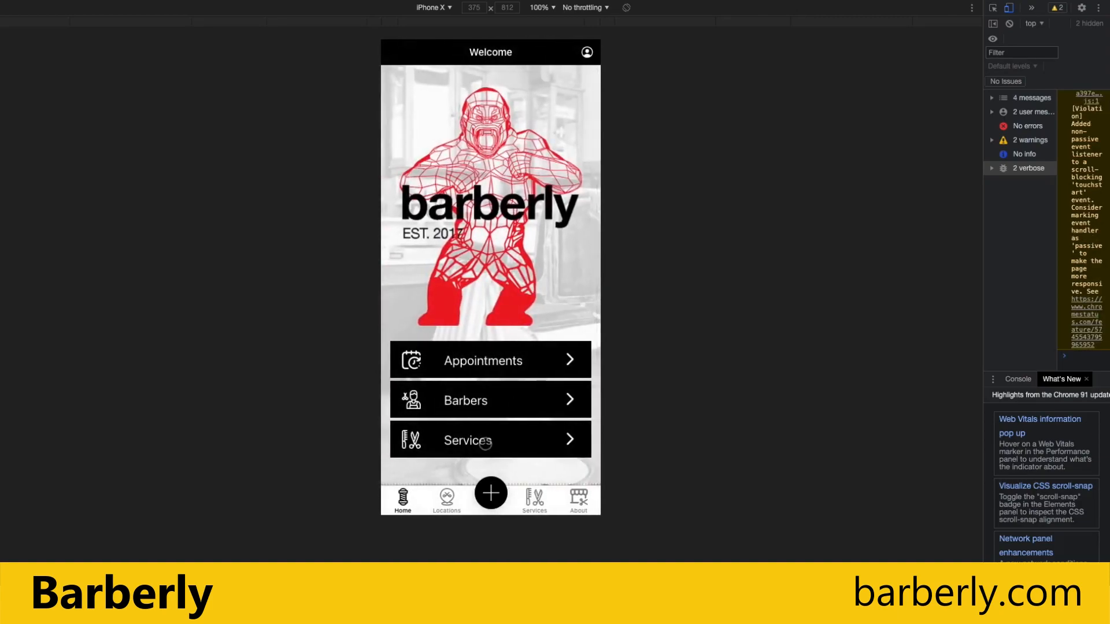
{"action": "left_click", "coordinate": [485, 443]}
{"action": "left_click", "coordinate": [392, 51]}
View Meggen Location 1's details under the app's Locations tab, then return home.
{"action": "left_click", "coordinate": [446, 499]}
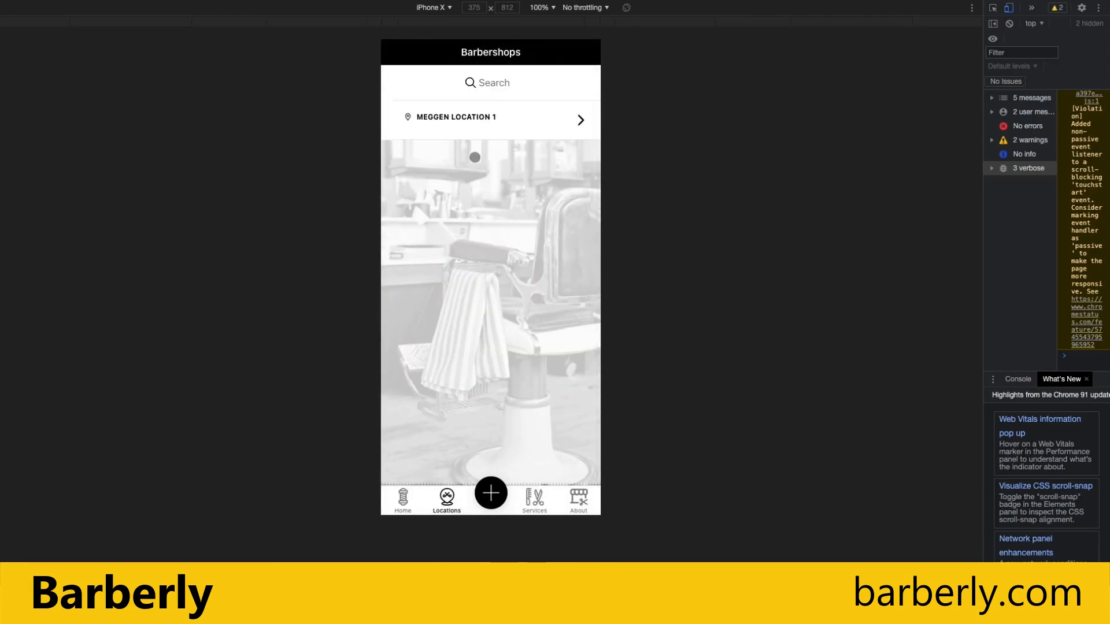
{"action": "left_click", "coordinate": [487, 127]}
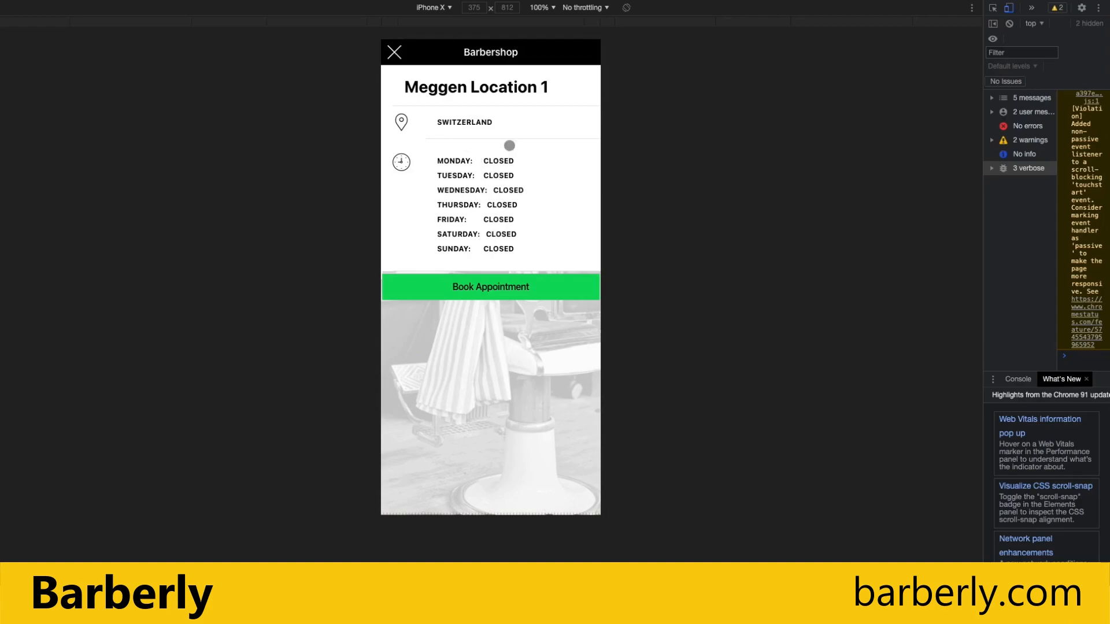
{"action": "left_click", "coordinate": [396, 53]}
{"action": "left_click", "coordinate": [417, 501]}
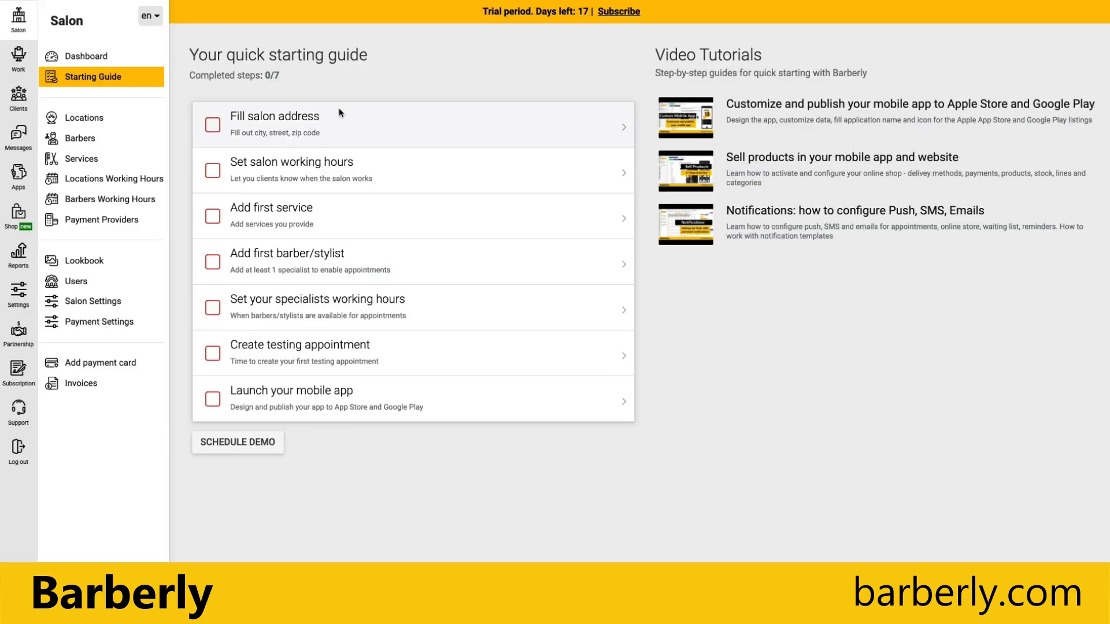
Rename the salon location to Meggen and enter street address Hello 1.
{"action": "left_click", "coordinate": [354, 132]}
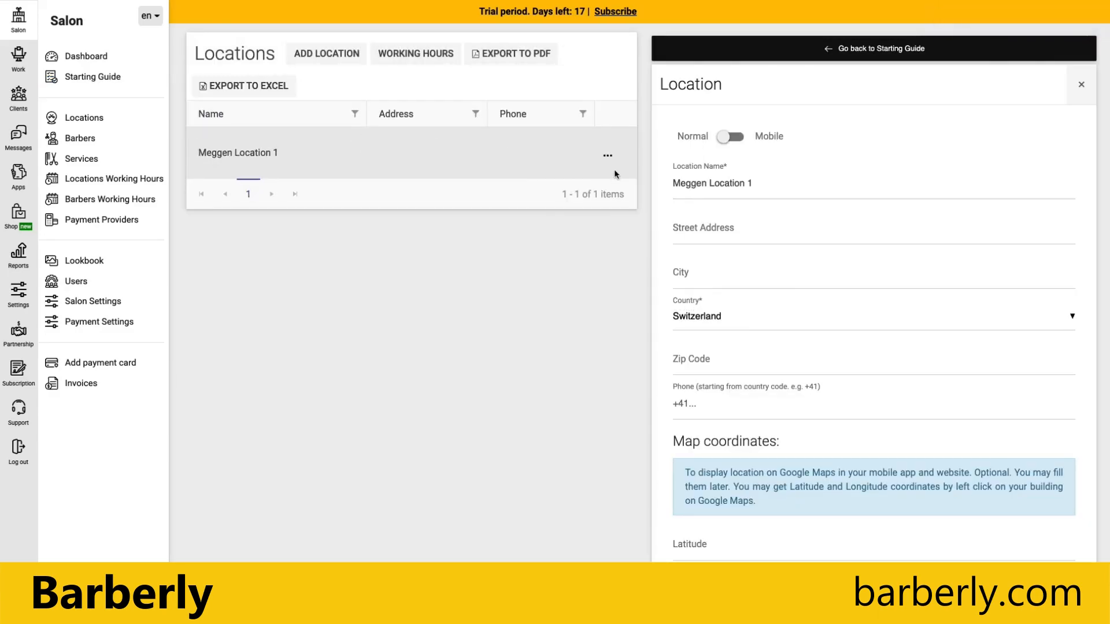
{"action": "left_click", "coordinate": [748, 183]}
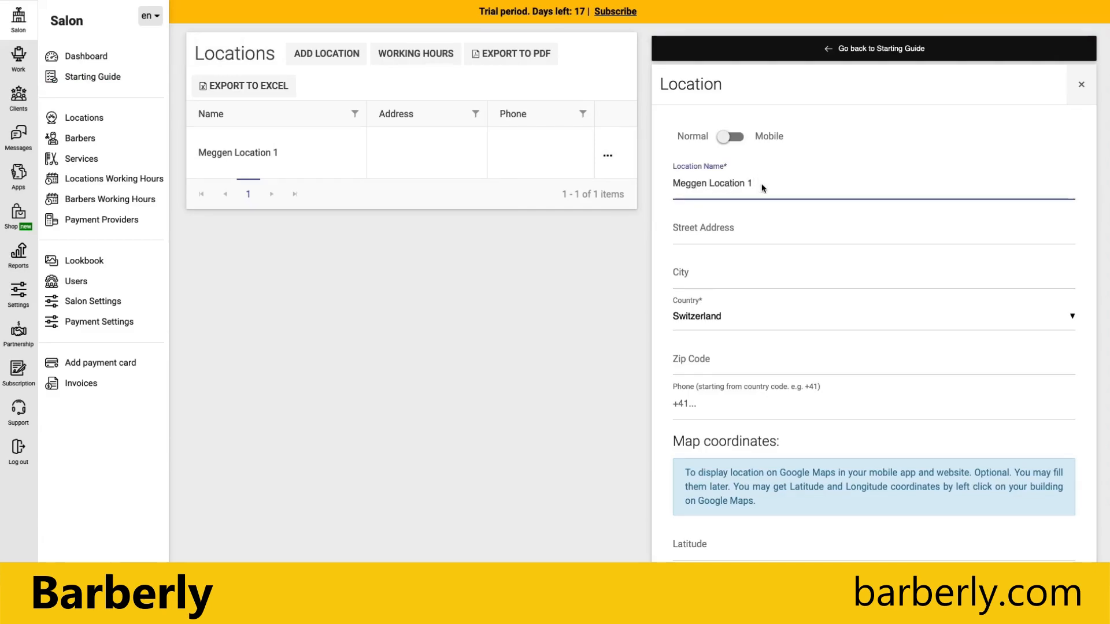
{"action": "key", "text": "BackSpace"}
{"action": "key", "text": "BackSpace"}
{"action": "key", "text": "BackSpace"}
{"action": "key", "text": "BackSpace"}
{"action": "key", "text": "BackSpace"}
{"action": "key", "text": "BackSpace"}
{"action": "key", "text": "BackSpace"}
{"action": "key", "text": "BackSpace"}
{"action": "key", "text": "BackSpace"}
{"action": "key", "text": "BackSpace"}
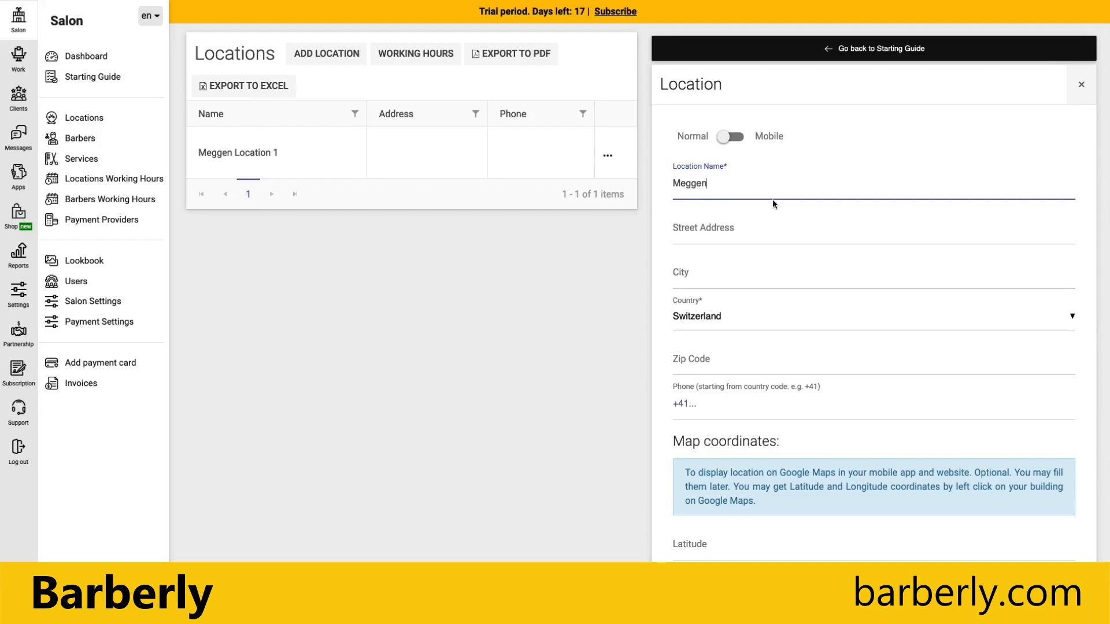
{"action": "left_click", "coordinate": [756, 230]}
{"action": "type", "text": "Hello 1"}
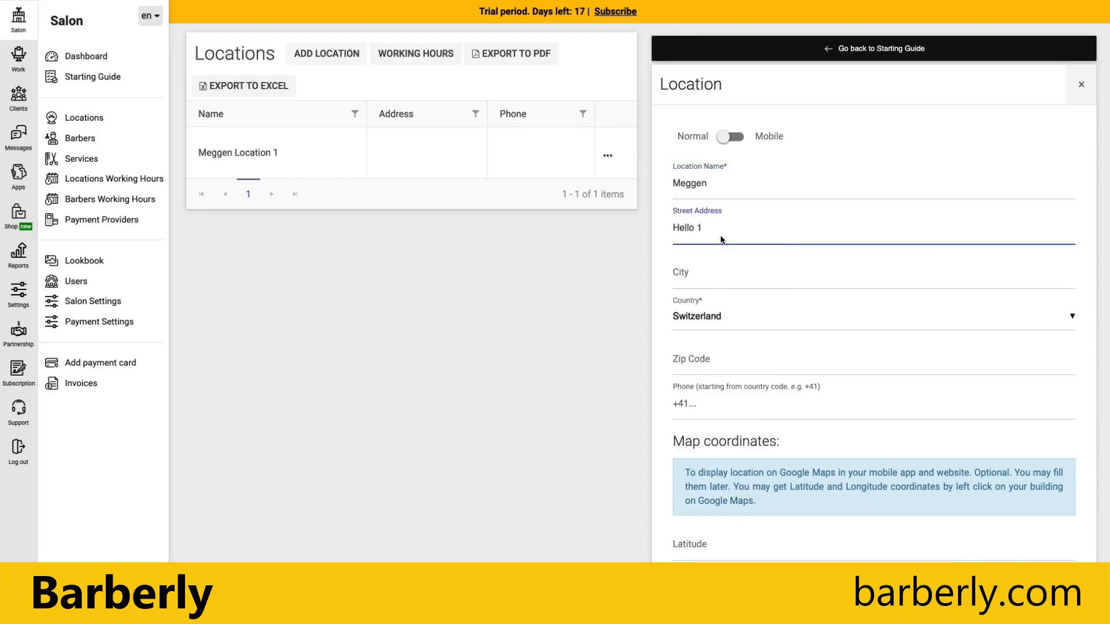
Enter city Lucerne, zip code 6045 and the salon's phone number, then save the location.
{"action": "left_click", "coordinate": [723, 278]}
{"action": "type", "text": "L"}
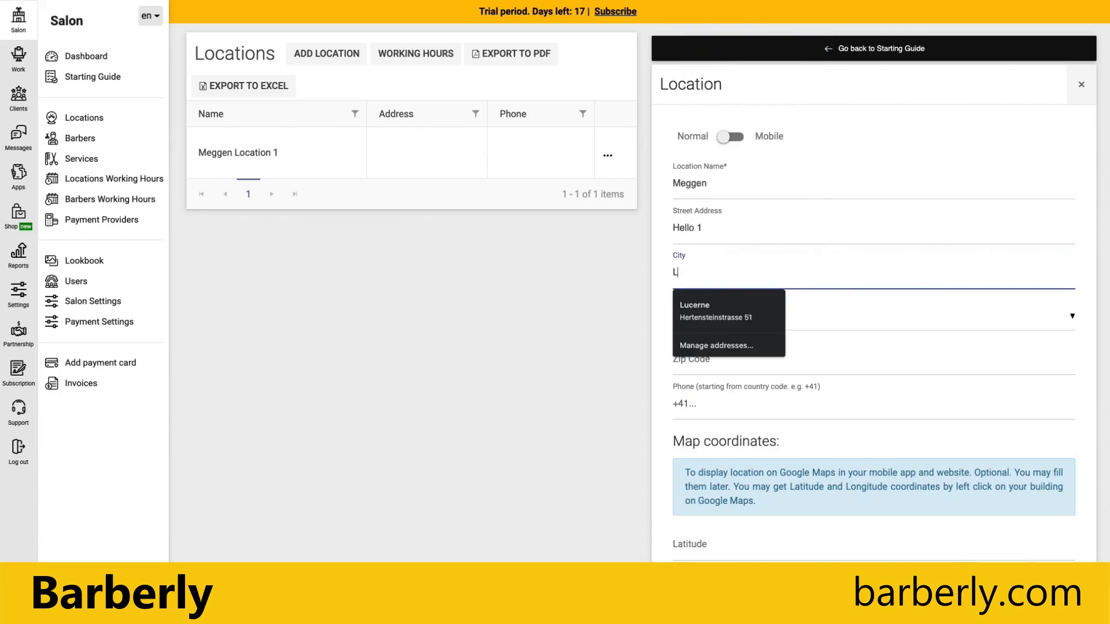
{"action": "type", "text": "ucerne"}
{"action": "left_click", "coordinate": [667, 276]}
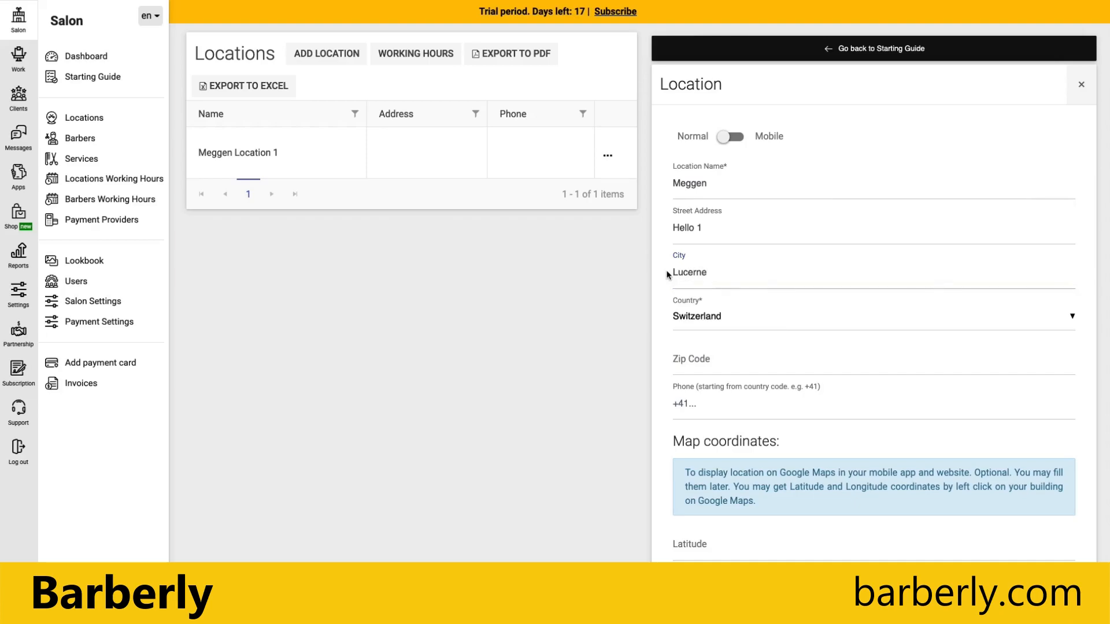
{"action": "left_click", "coordinate": [704, 359]}
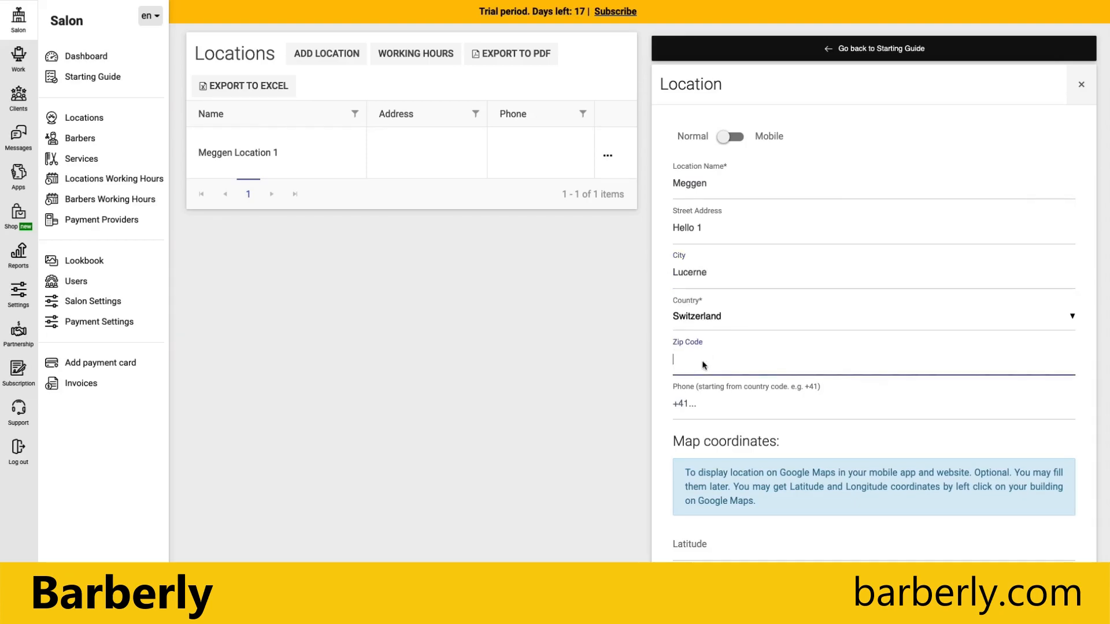
{"action": "type", "text": "6045"}
{"action": "left_click", "coordinate": [667, 368]}
{"action": "left_click", "coordinate": [697, 404]}
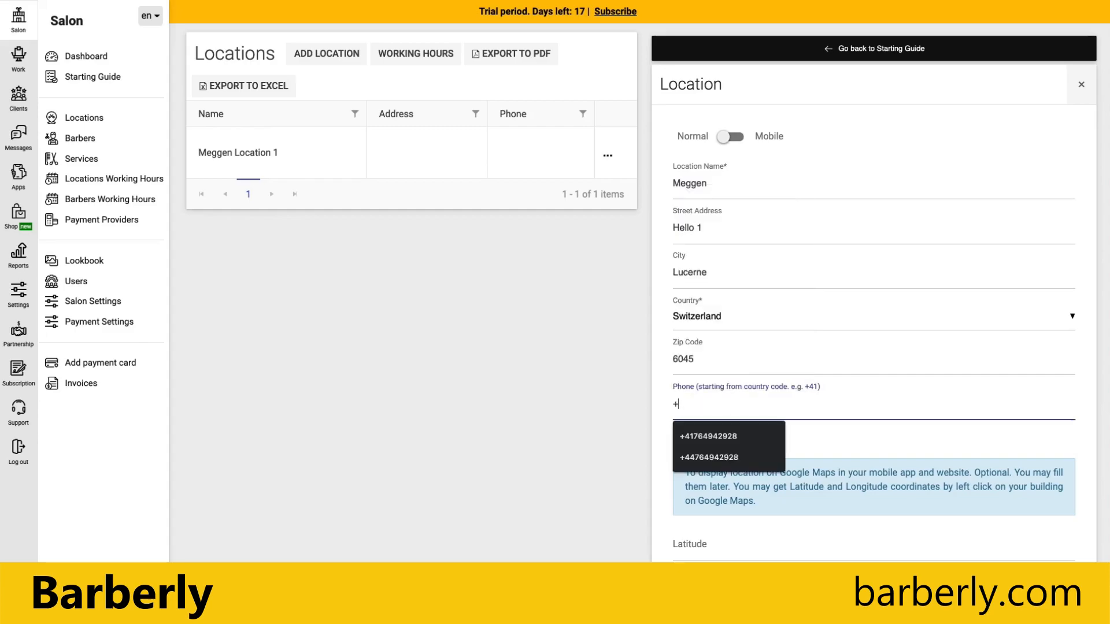
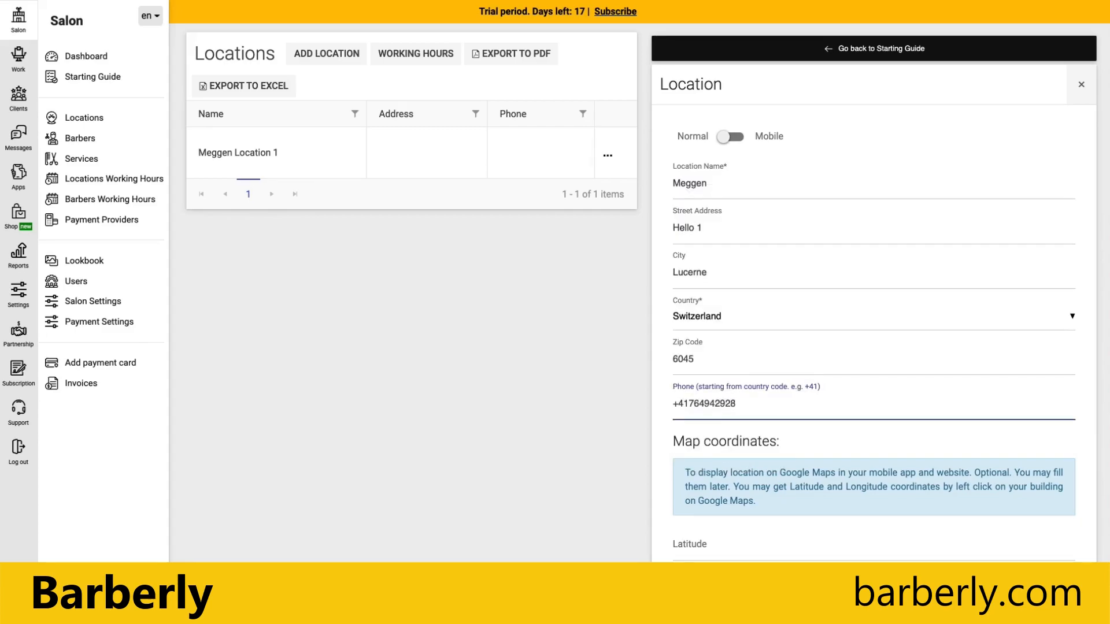
{"action": "scroll", "coordinate": [726, 453], "scroll_direction": "down", "scroll_amount": 3}
{"action": "scroll", "coordinate": [727, 457], "scroll_direction": "down", "scroll_amount": 2}
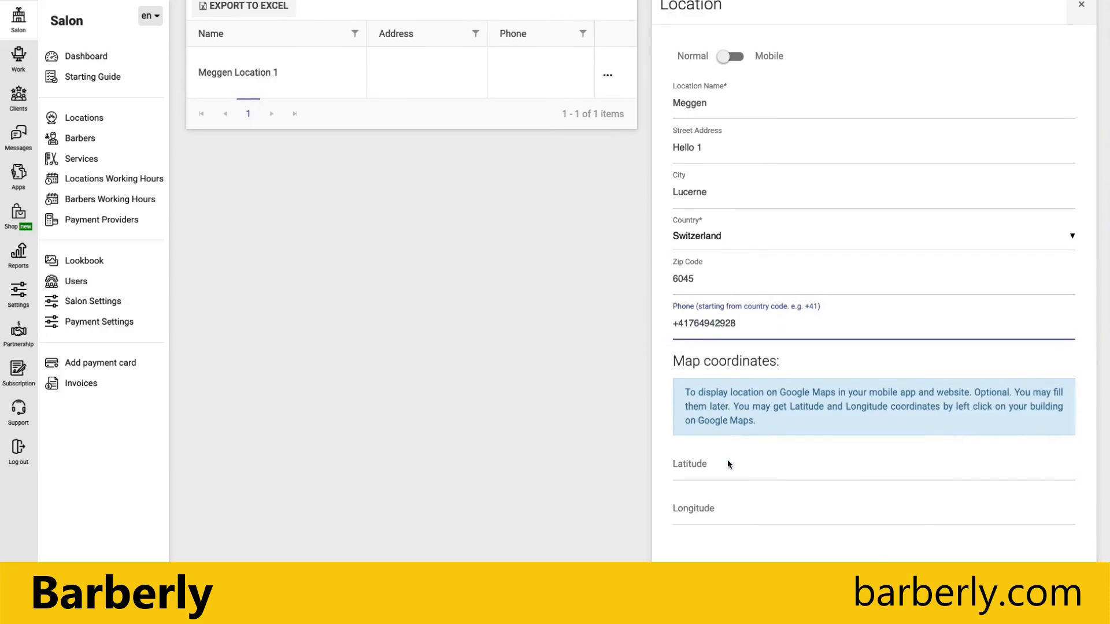
{"action": "left_click", "coordinate": [846, 560]}
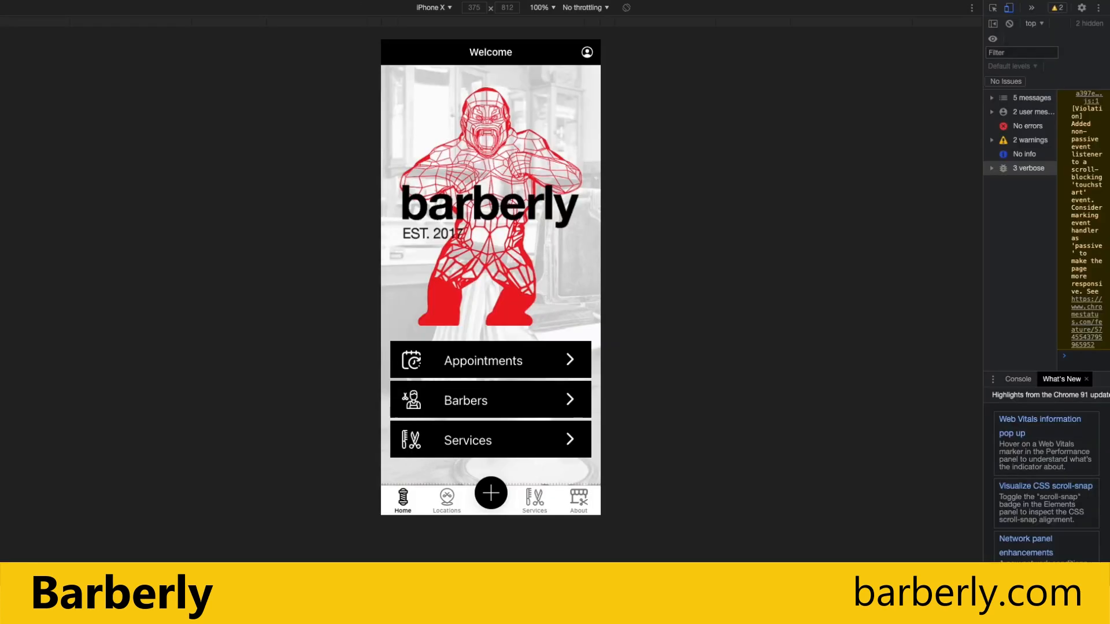
Reload the mobile app and open Meggen to confirm it shows Hello 1, Lucerne 6045.
{"action": "key", "text": "super+r"}
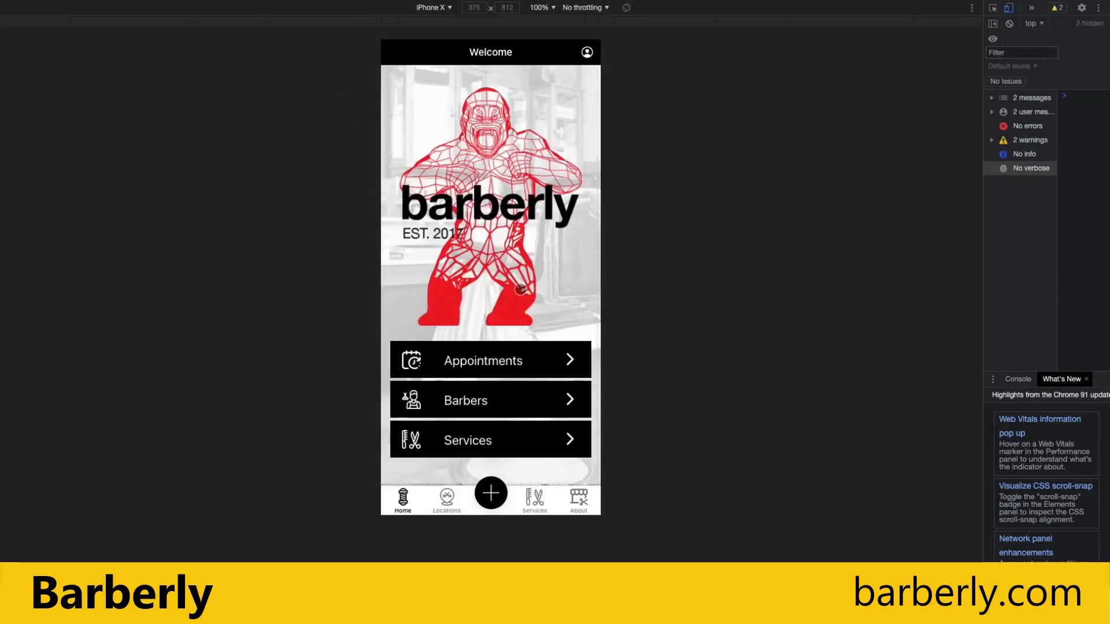
{"action": "left_click", "coordinate": [447, 504]}
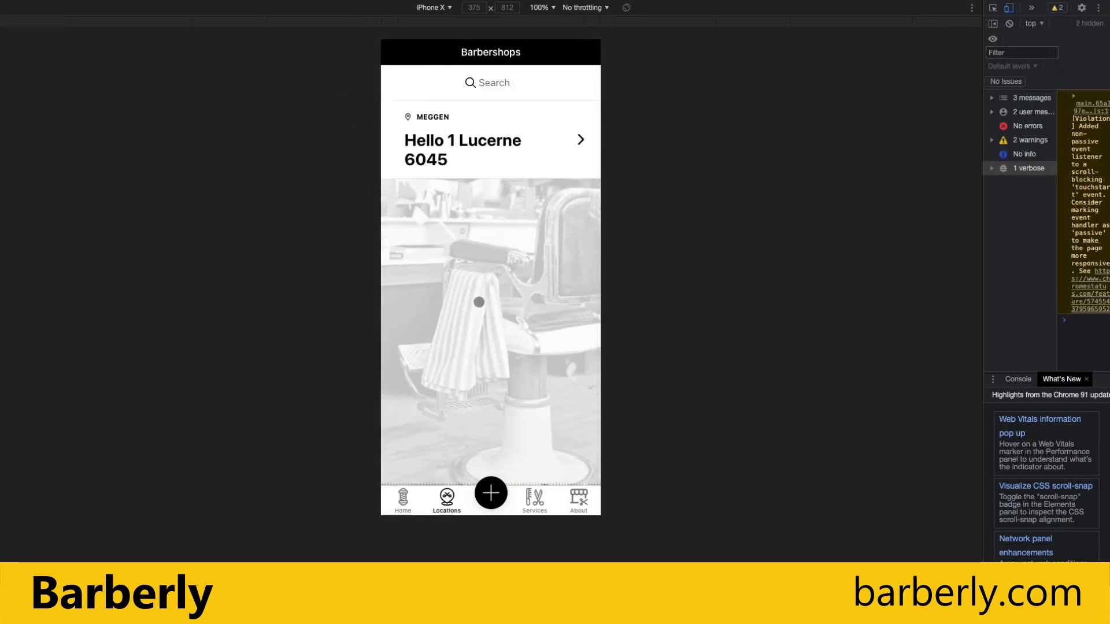
{"action": "left_click", "coordinate": [472, 151]}
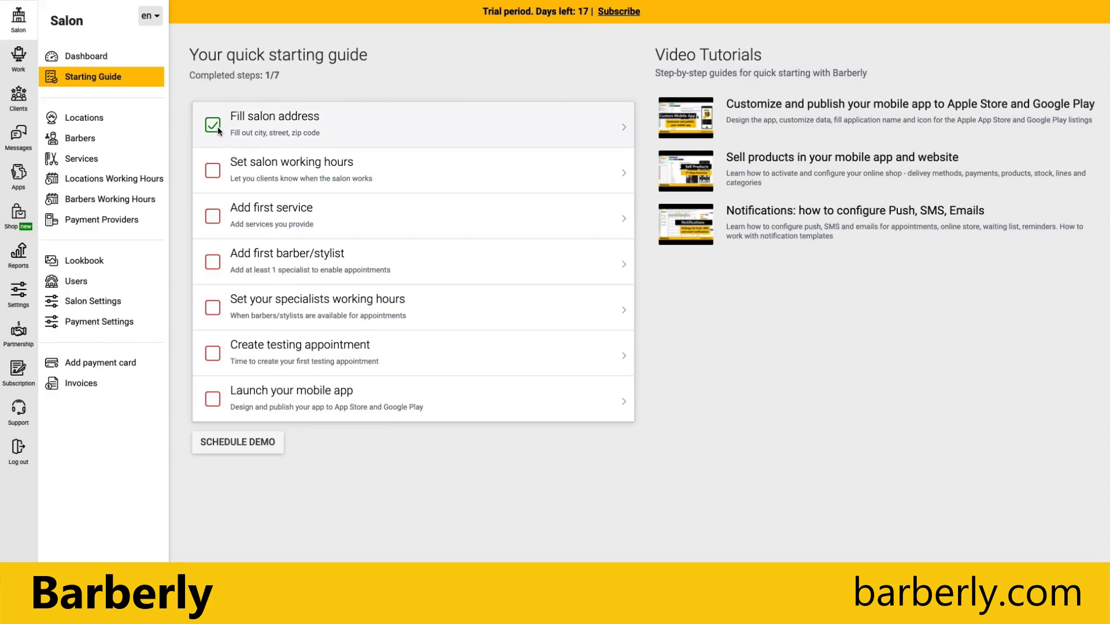
Open the Meggen location for editing and scroll to its empty latitude and longitude fields.
{"action": "left_click", "coordinate": [85, 119]}
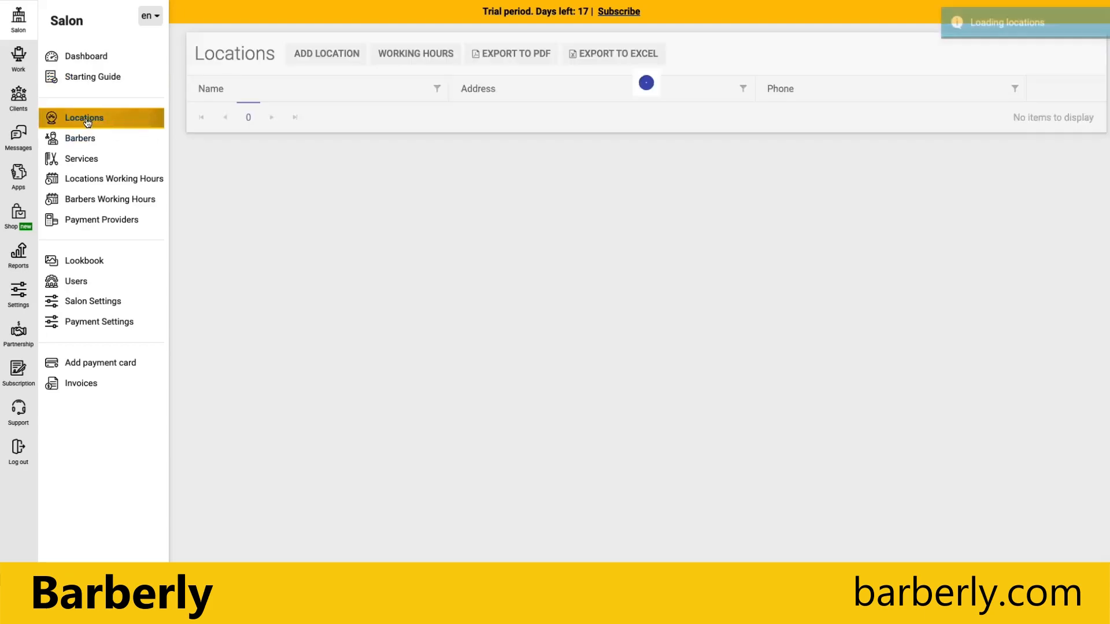
{"action": "left_click", "coordinate": [323, 135]}
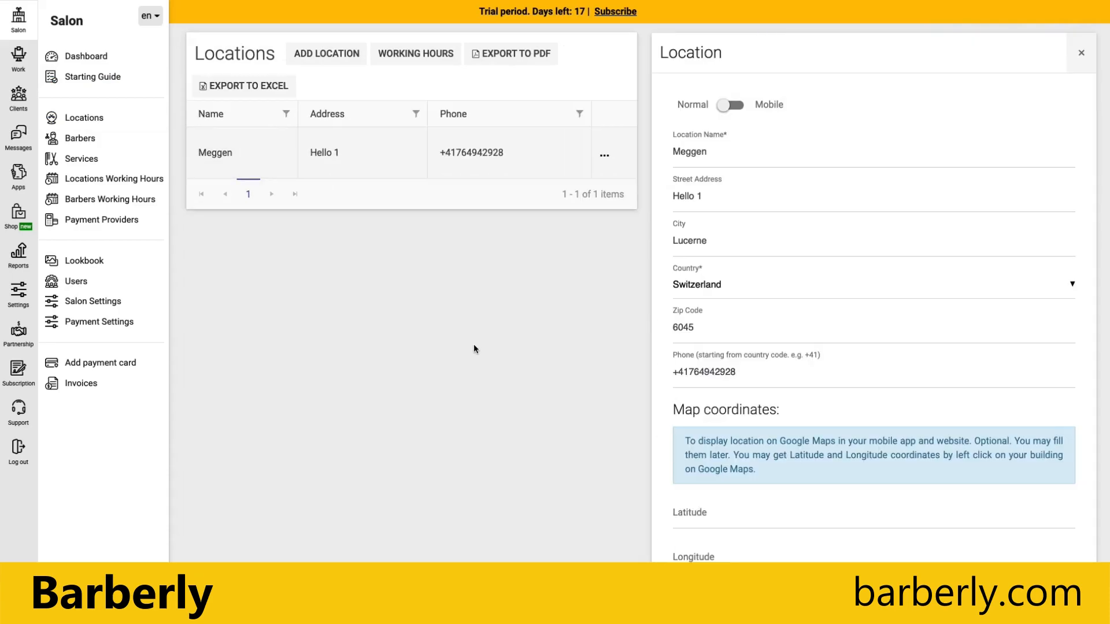
{"action": "scroll", "coordinate": [691, 162], "scroll_direction": "down", "scroll_amount": 2}
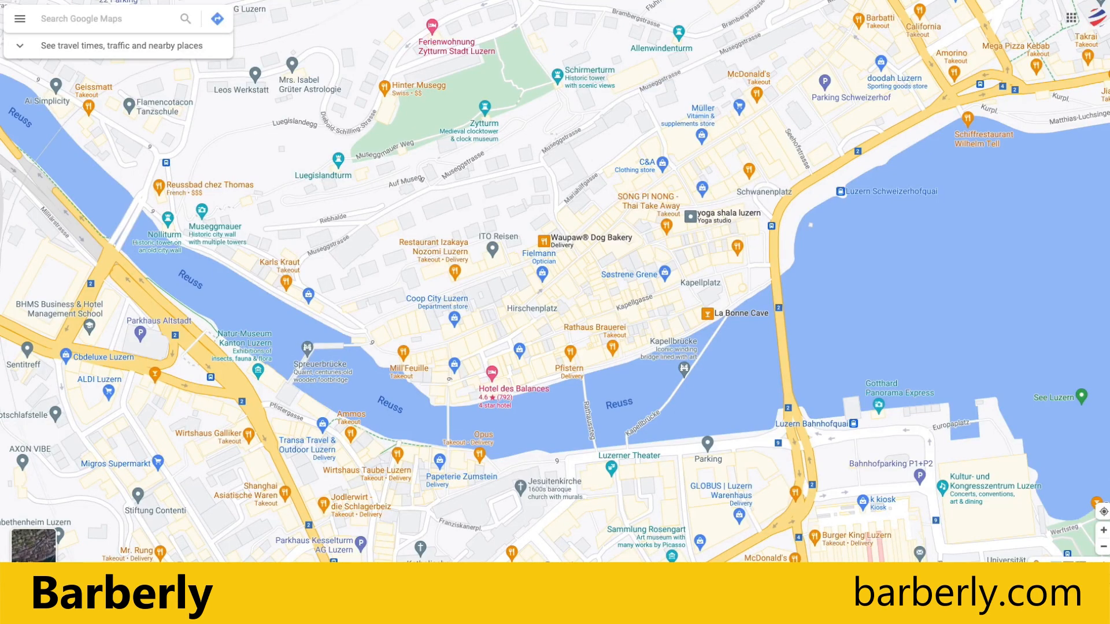
Zoom Google Maps into Lucerne's old town and read the spot's coordinates, 47.05327, 8.30764.
{"action": "scroll", "coordinate": [751, 387], "scroll_direction": "down", "scroll_amount": 2}
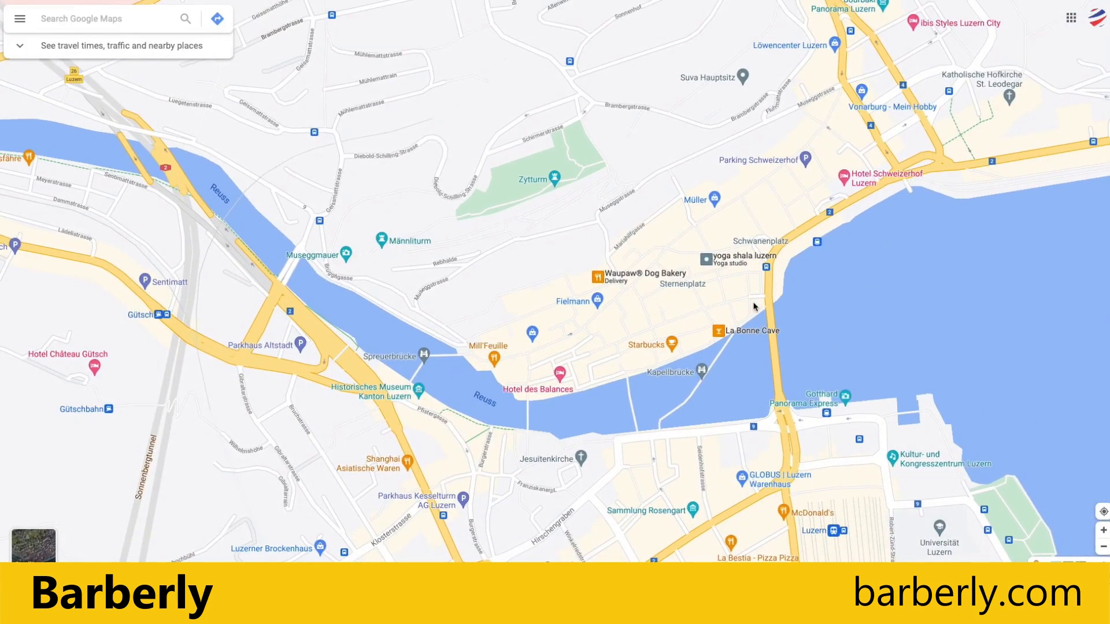
{"action": "scroll", "coordinate": [737, 313], "scroll_direction": "up", "scroll_amount": 1}
{"action": "scroll", "coordinate": [737, 313], "scroll_direction": "up", "scroll_amount": 2}
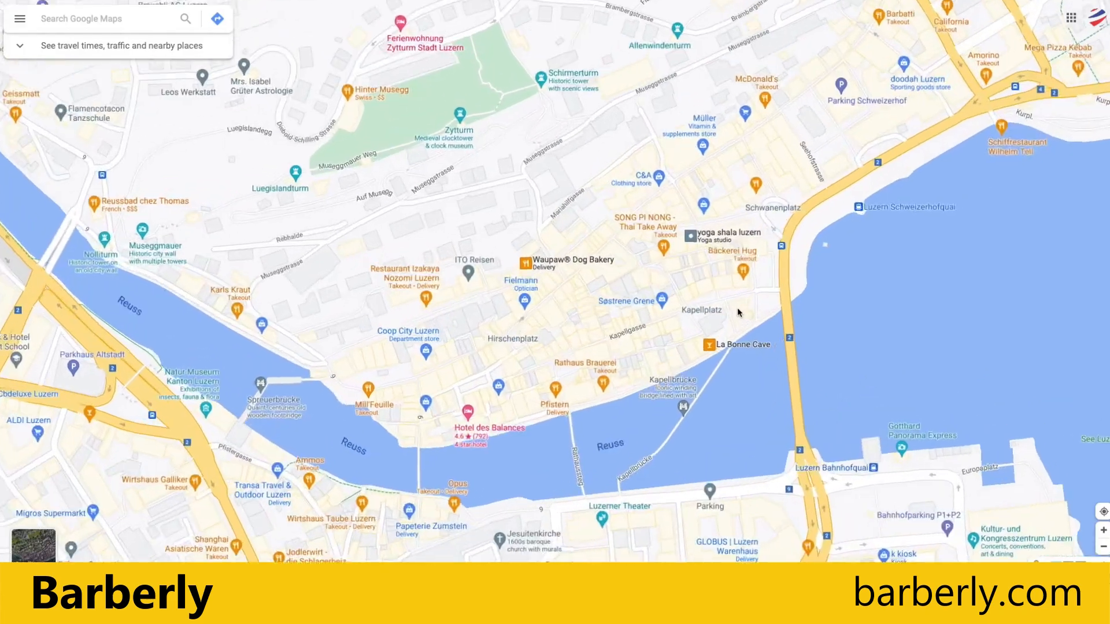
{"action": "scroll", "coordinate": [696, 242], "scroll_direction": "up", "scroll_amount": 3}
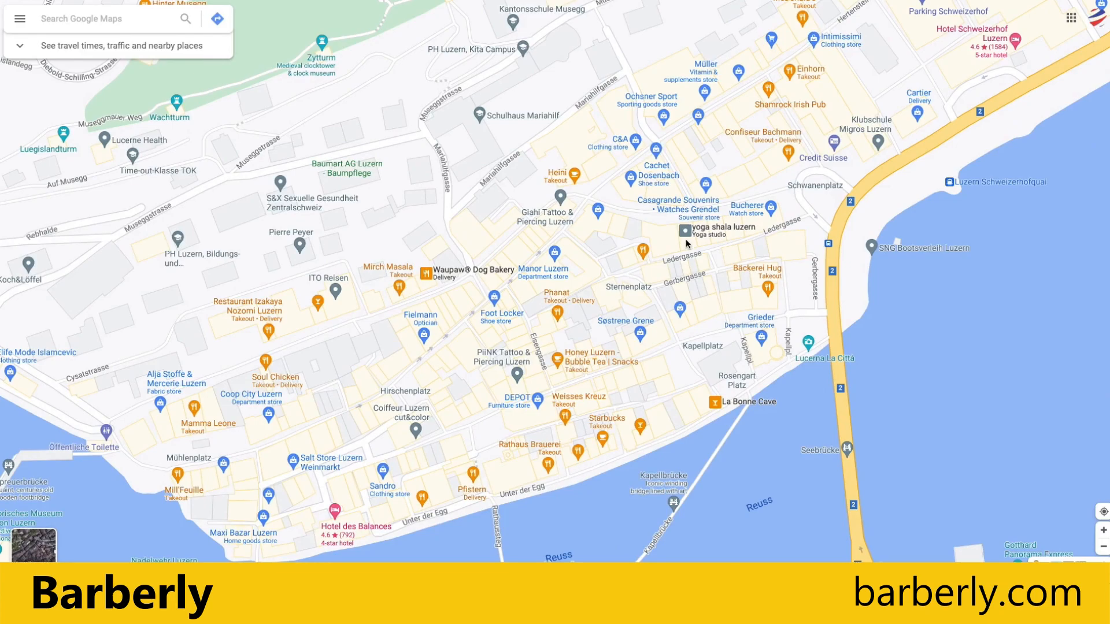
{"action": "right_click", "coordinate": [687, 244]}
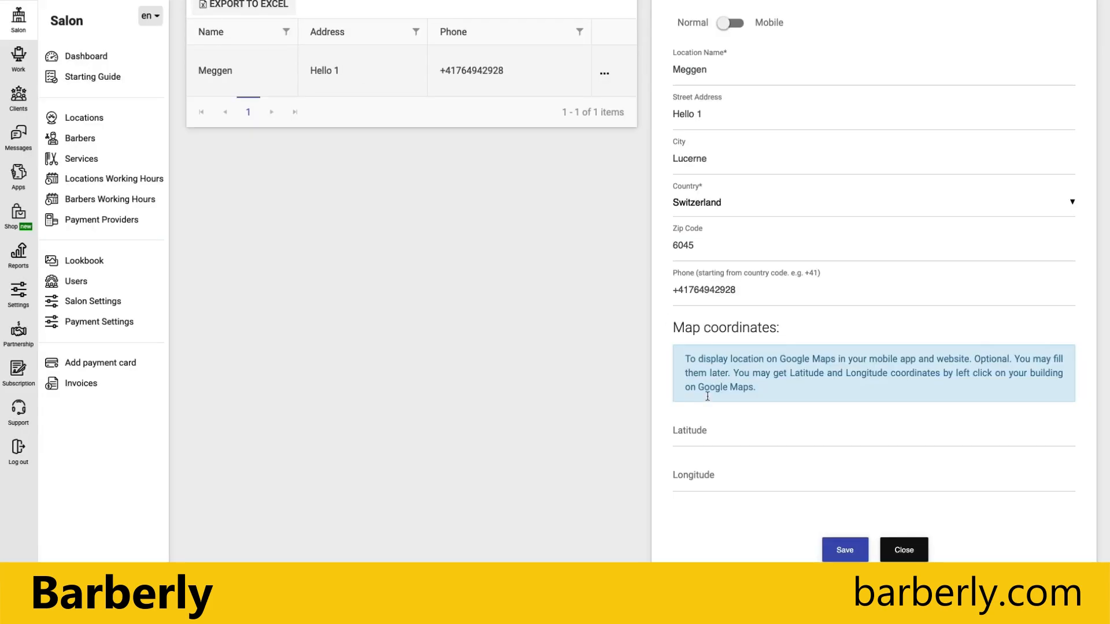
Enter latitude 47.05327 and longitude 8.30764 for Meggen and save the location.
{"action": "left_click", "coordinate": [712, 440]}
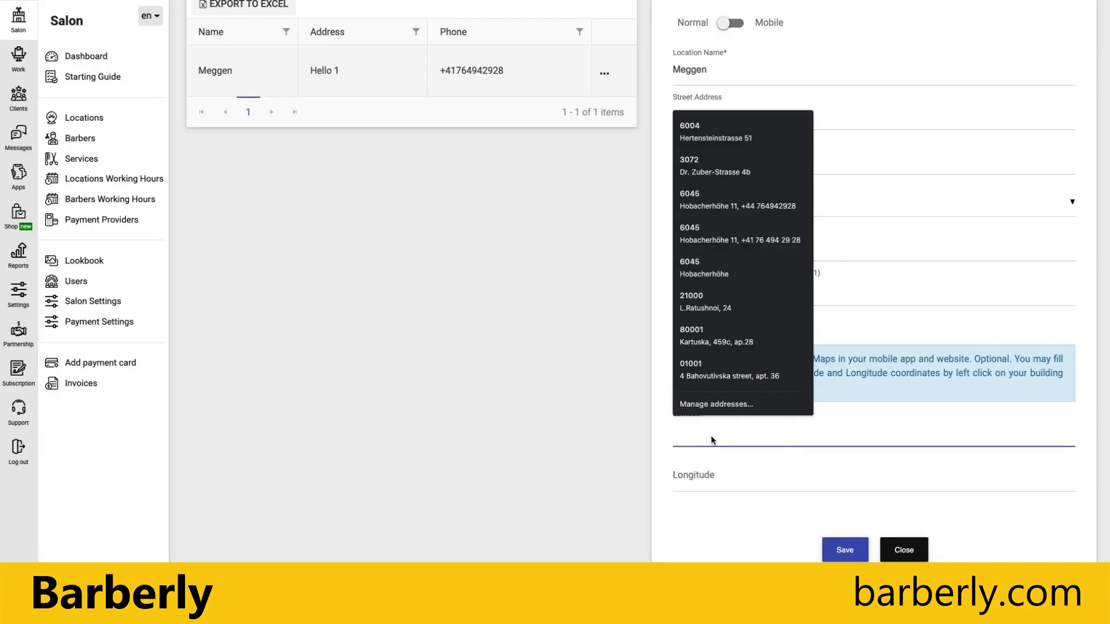
{"action": "type", "text": "47."}
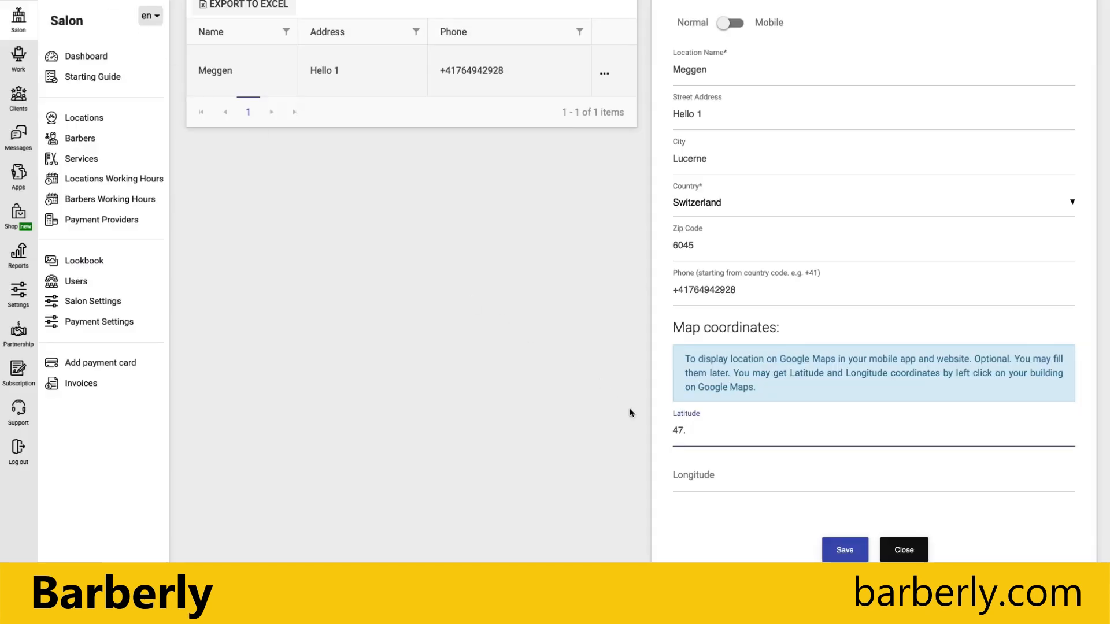
{"action": "type", "text": "05327"}
{"action": "left_click", "coordinate": [708, 481]}
{"action": "left_click", "coordinate": [701, 470]}
{"action": "left_click", "coordinate": [700, 476]}
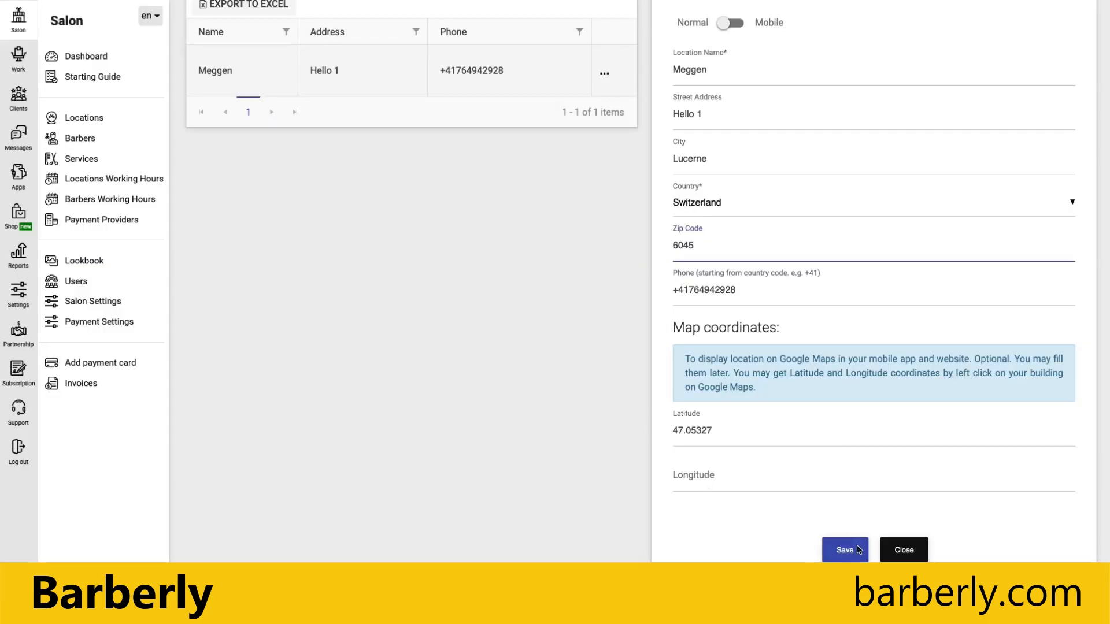
{"action": "left_click", "coordinate": [837, 484]}
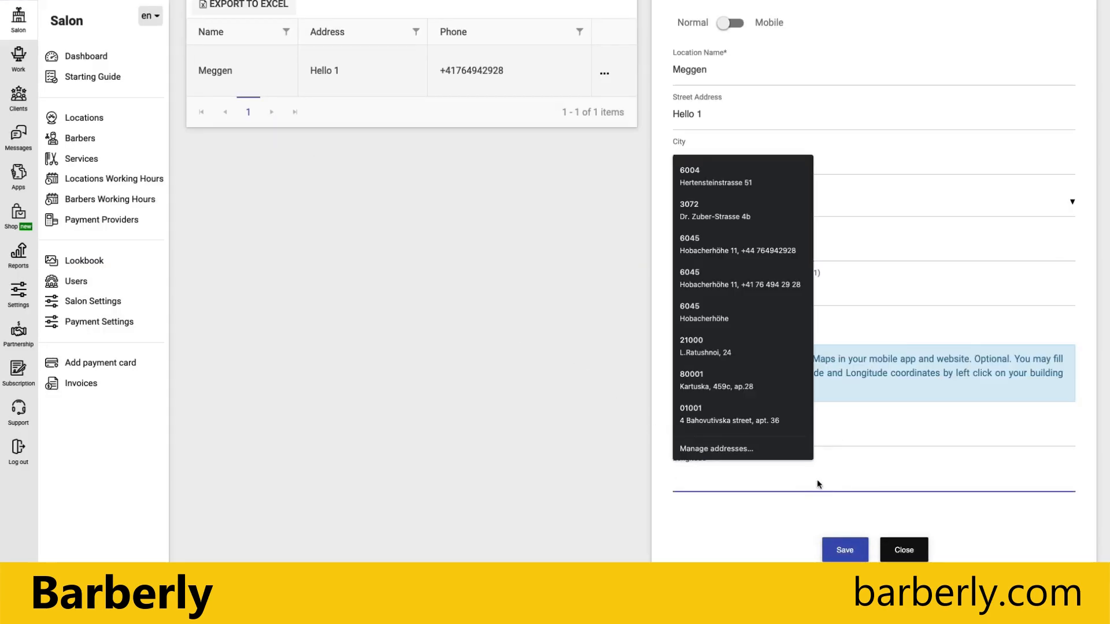
{"action": "type", "text": "8.30"}
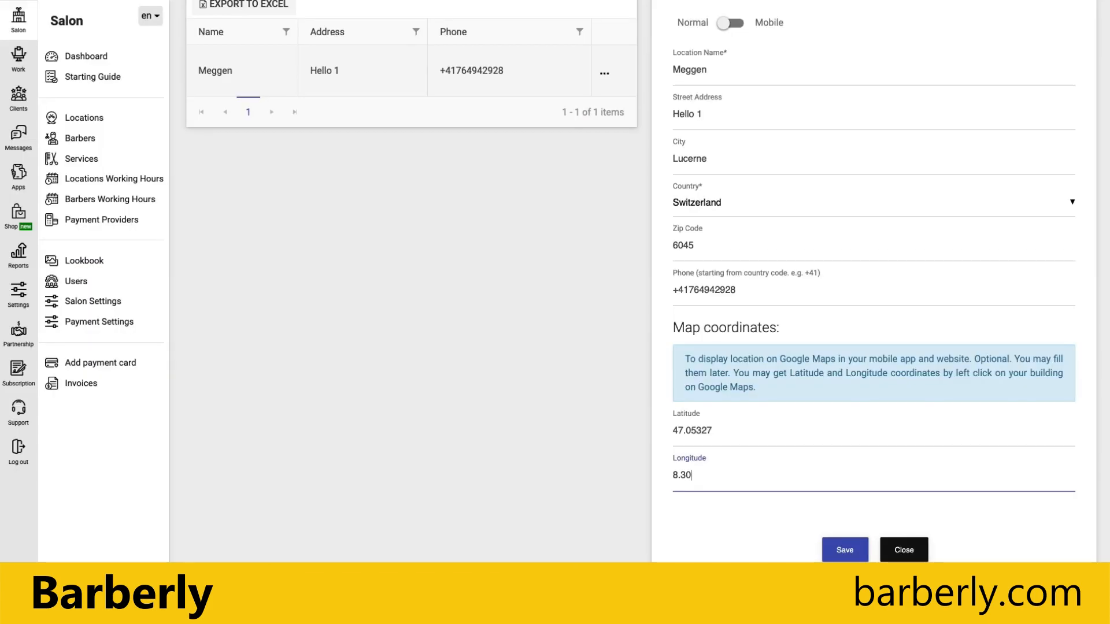
{"action": "type", "text": "764"}
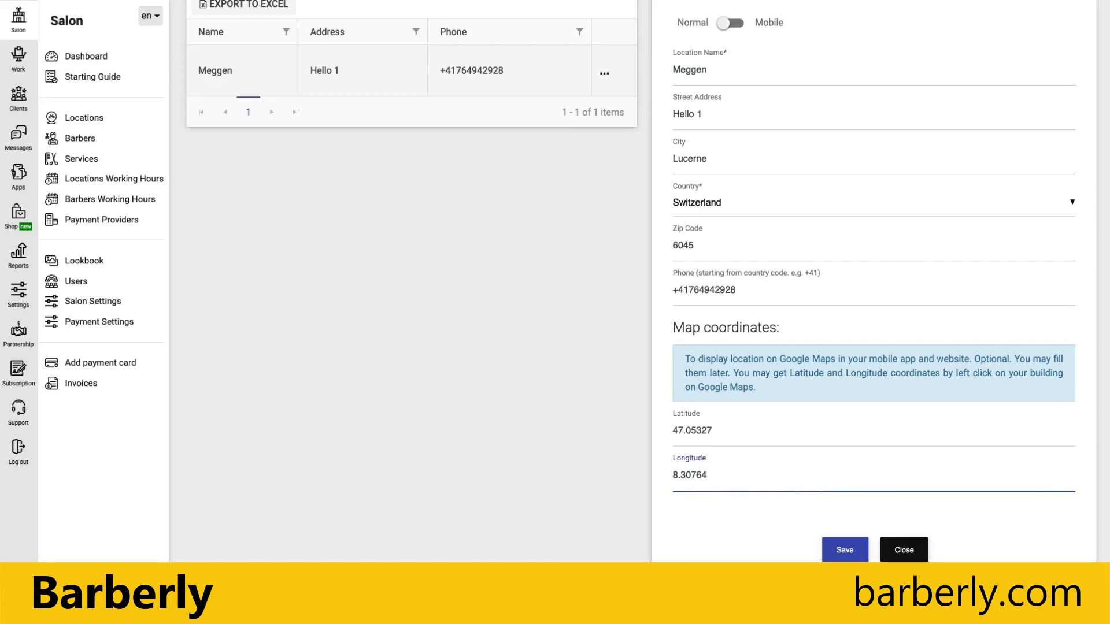
{"action": "left_click", "coordinate": [846, 551]}
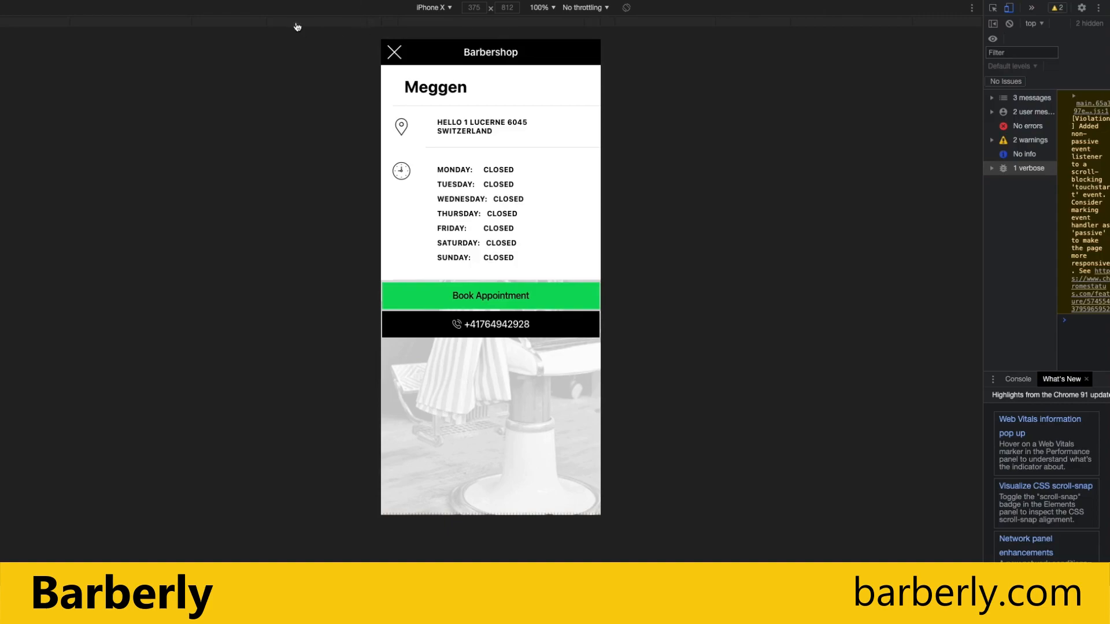
Reload the mobile app, open Meggen's details to check the map, then close them.
{"action": "key", "text": "super+r"}
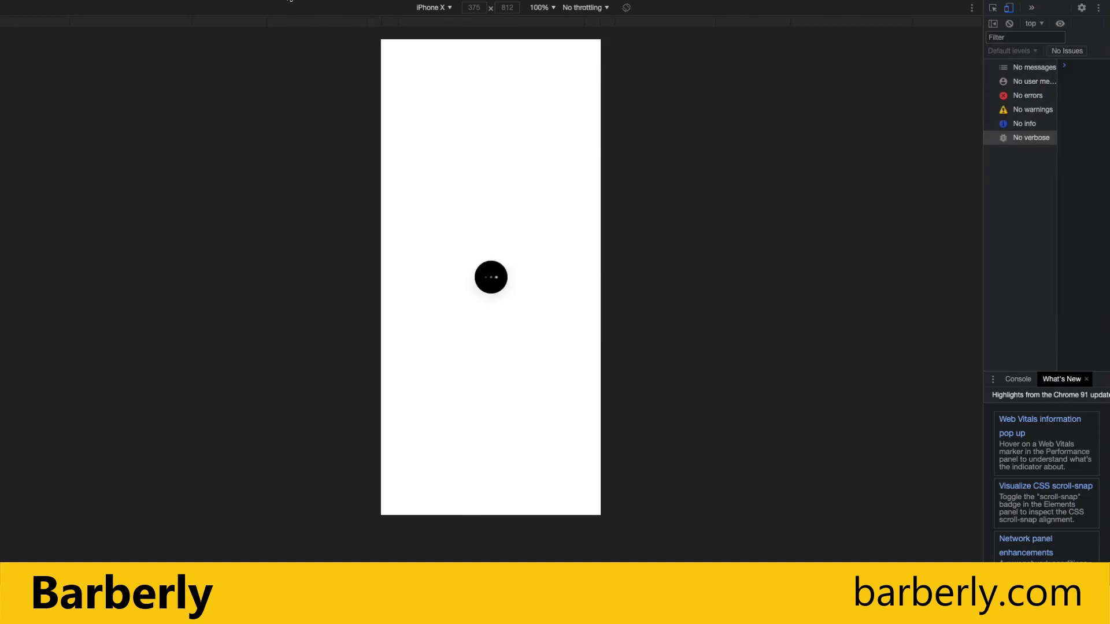
{"action": "left_click", "coordinate": [453, 160]}
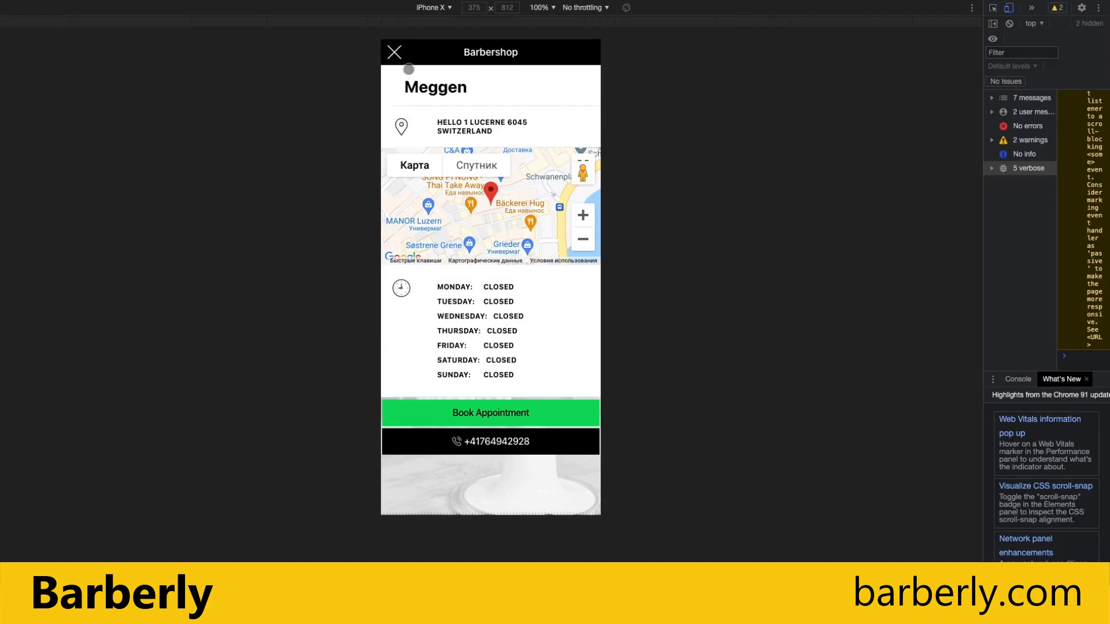
{"action": "left_click", "coordinate": [396, 54]}
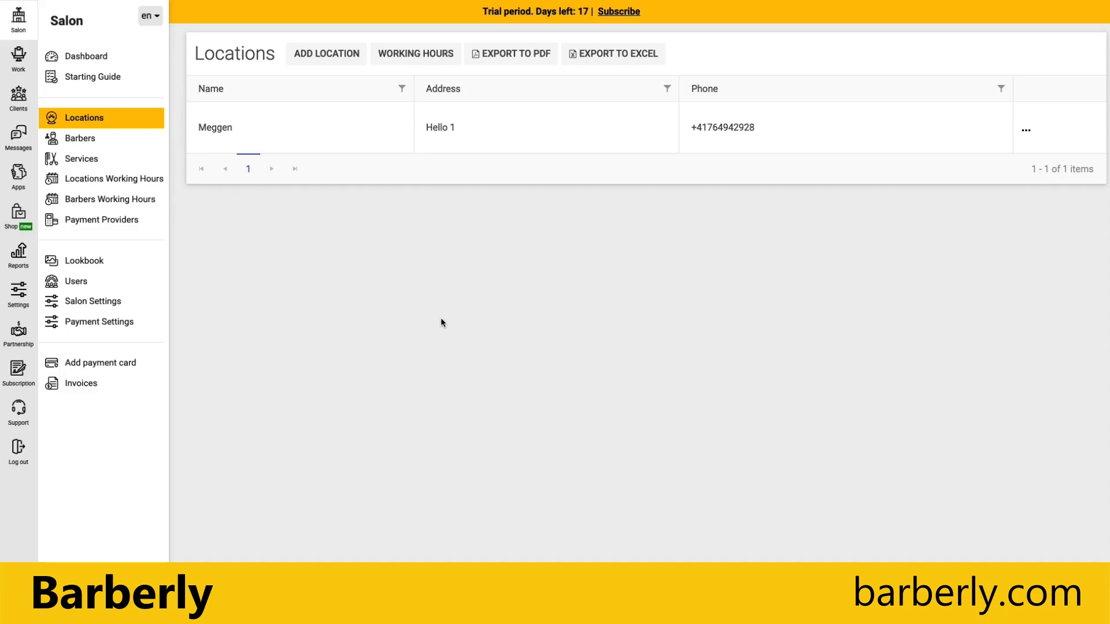
Add a Mobile location 'House call' described as 'Service on your address' and save it.
{"action": "left_click", "coordinate": [333, 57]}
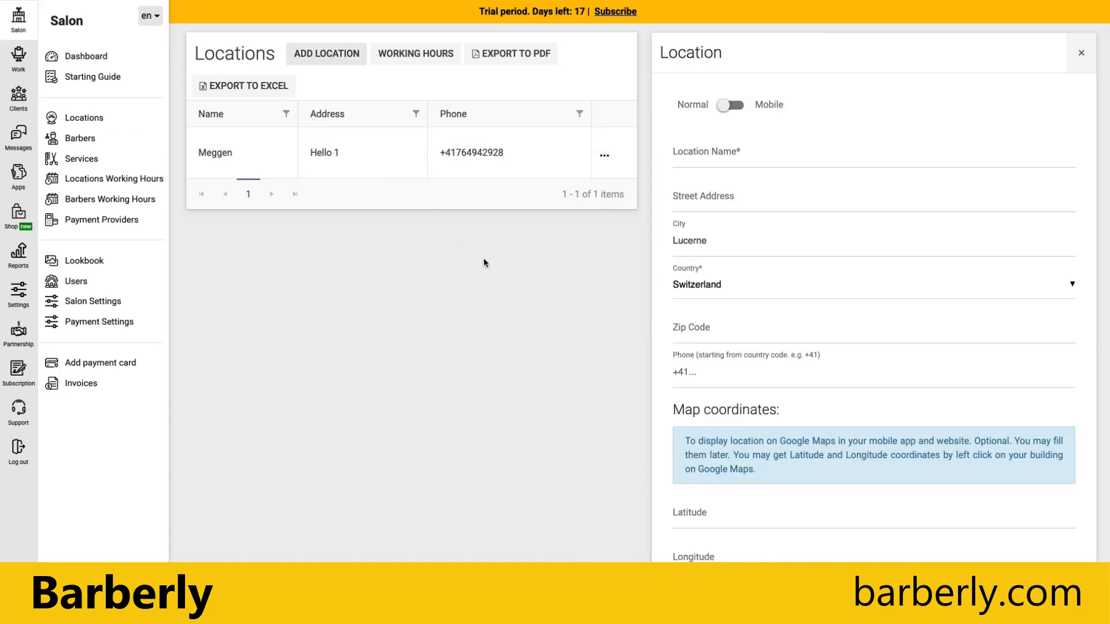
{"action": "left_click", "coordinate": [734, 105]}
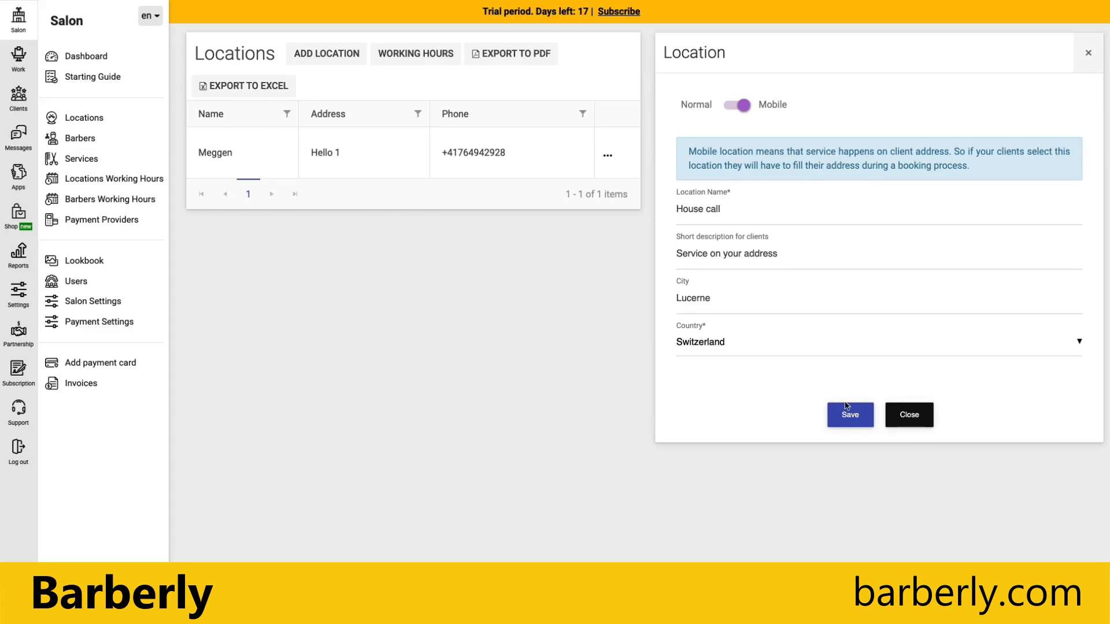
{"action": "left_click", "coordinate": [855, 417]}
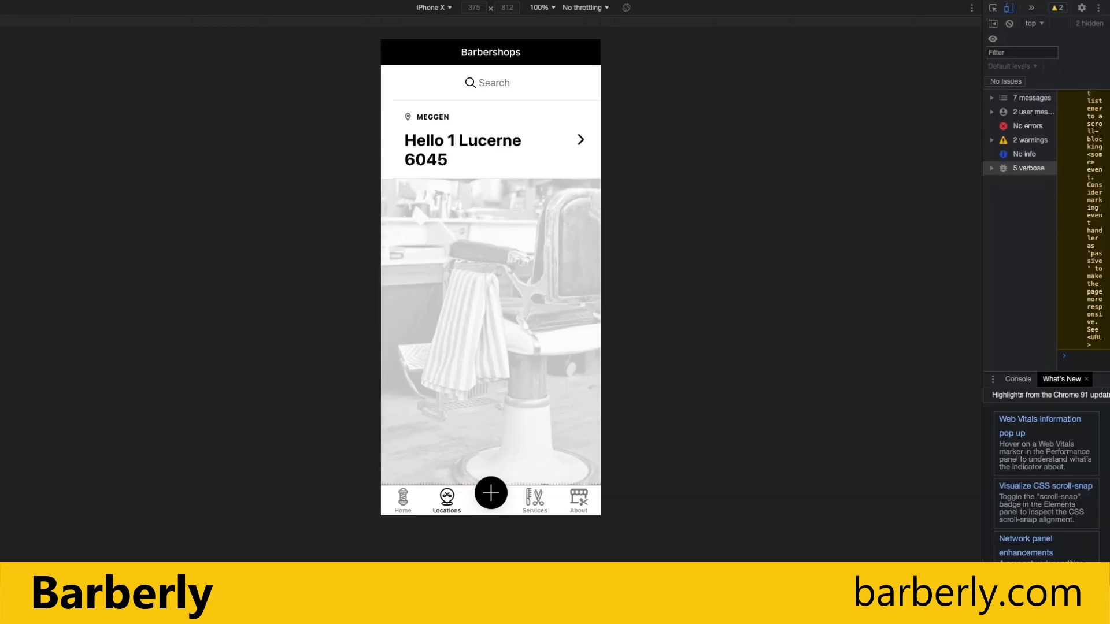
Start a booking in the mobile app and switch its location between Meggen and House call.
{"action": "left_click", "coordinate": [491, 493]}
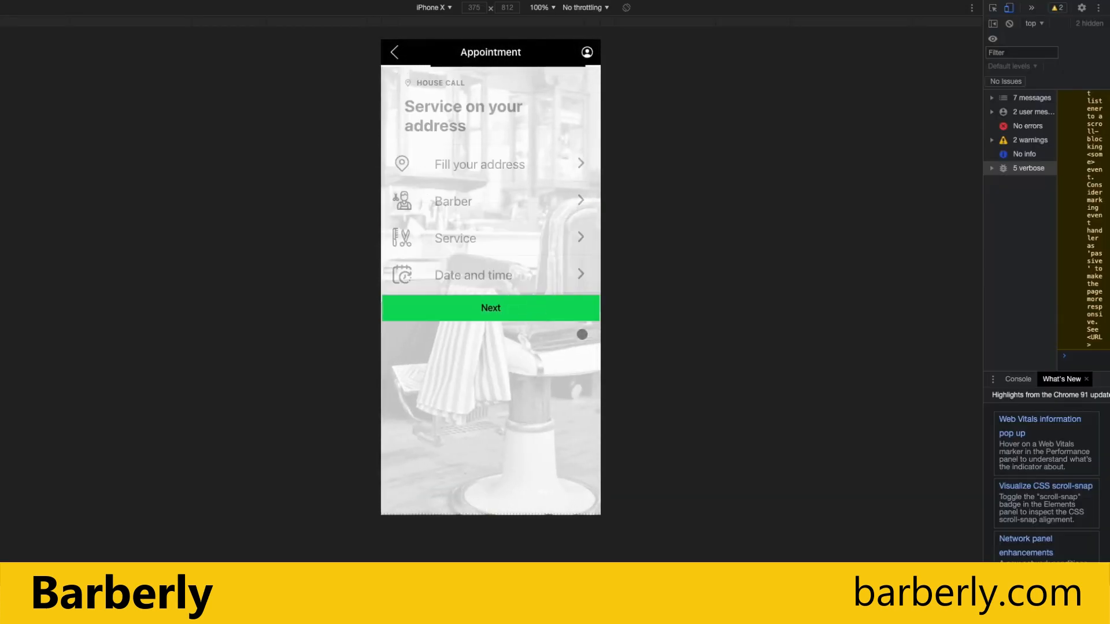
{"action": "left_click", "coordinate": [473, 117]}
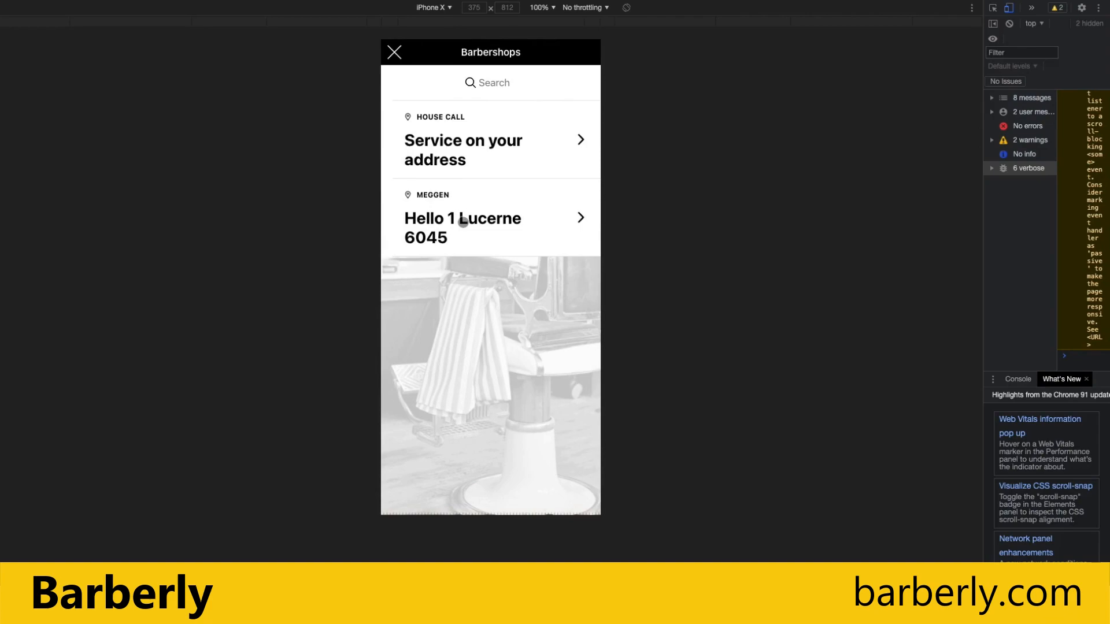
{"action": "left_click", "coordinate": [462, 222]}
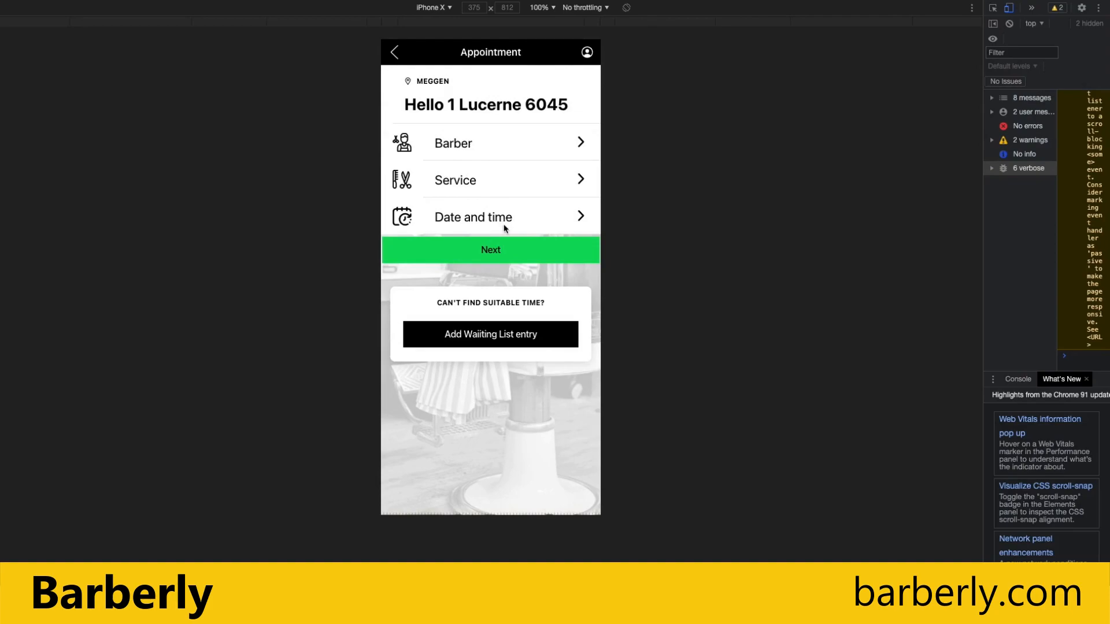
{"action": "left_click", "coordinate": [501, 98]}
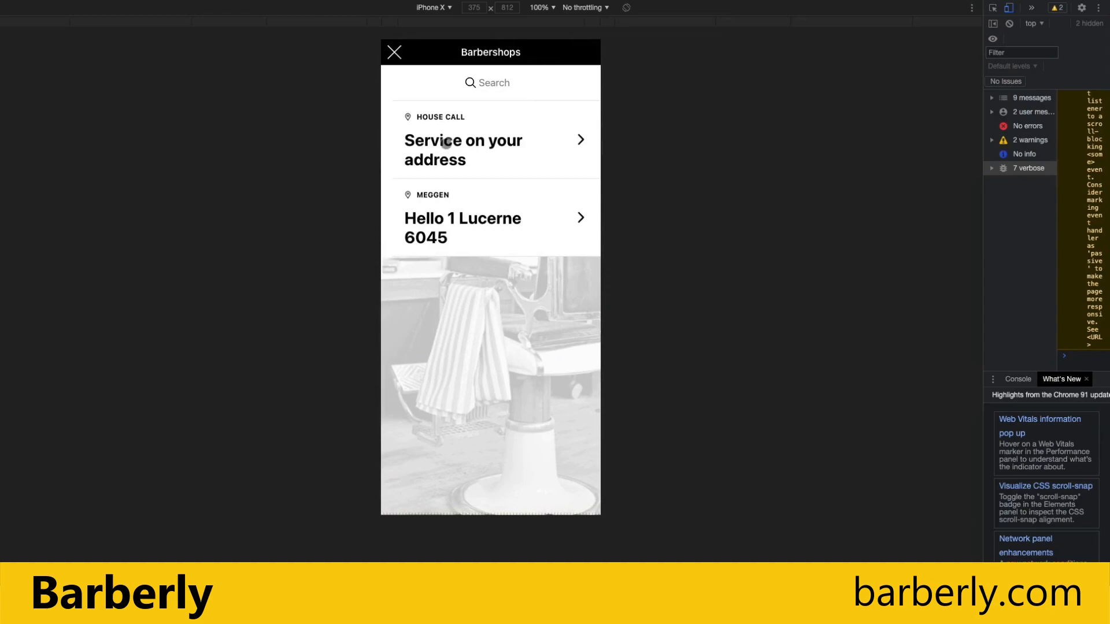
{"action": "left_click", "coordinate": [446, 143]}
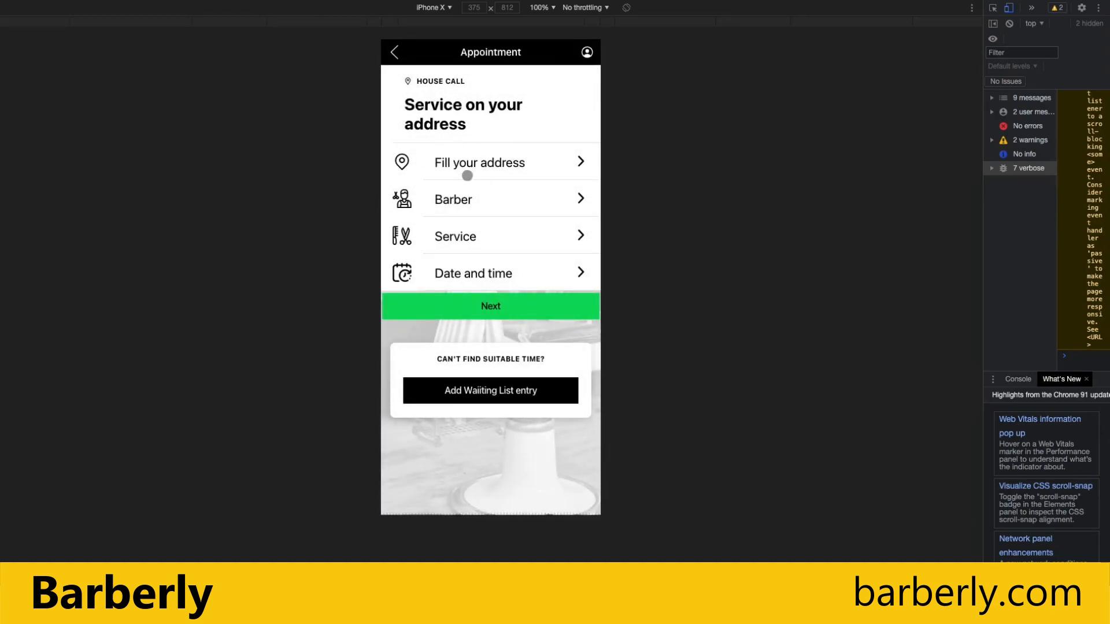
Preview the House call client address form, then back out to the app's home screen.
{"action": "left_click", "coordinate": [518, 166]}
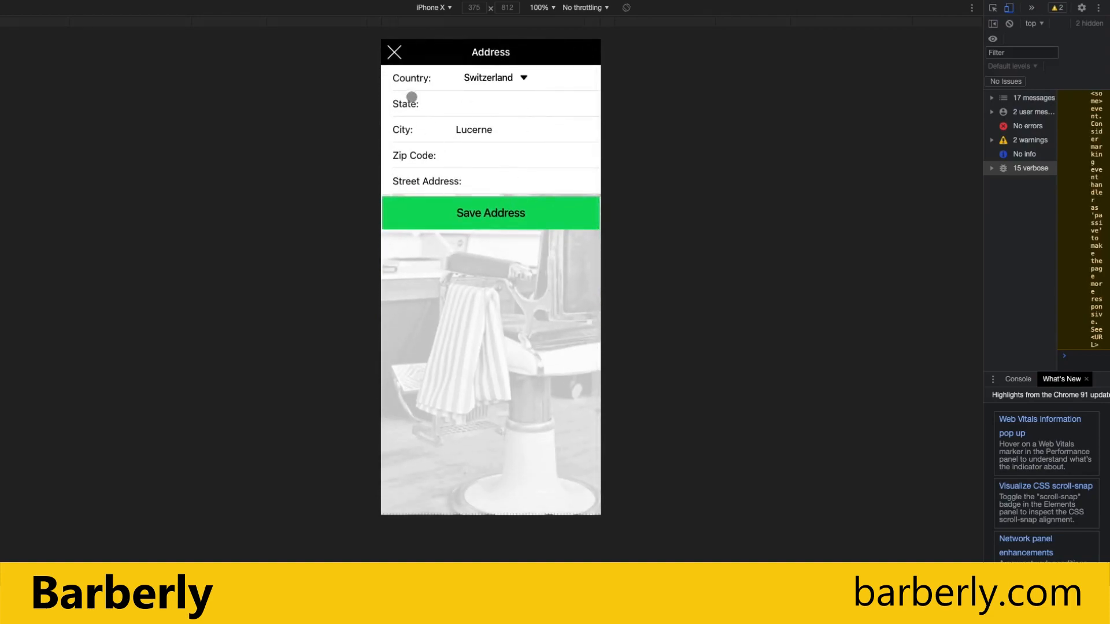
{"action": "left_click", "coordinate": [393, 53]}
{"action": "left_click", "coordinate": [392, 53]}
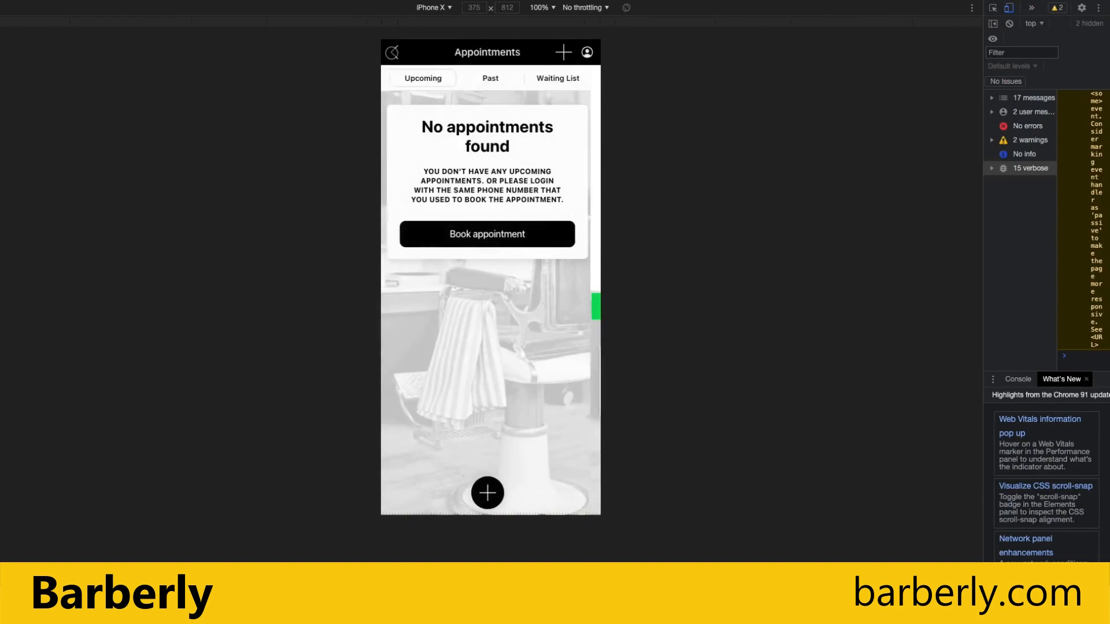
{"action": "left_click", "coordinate": [396, 54]}
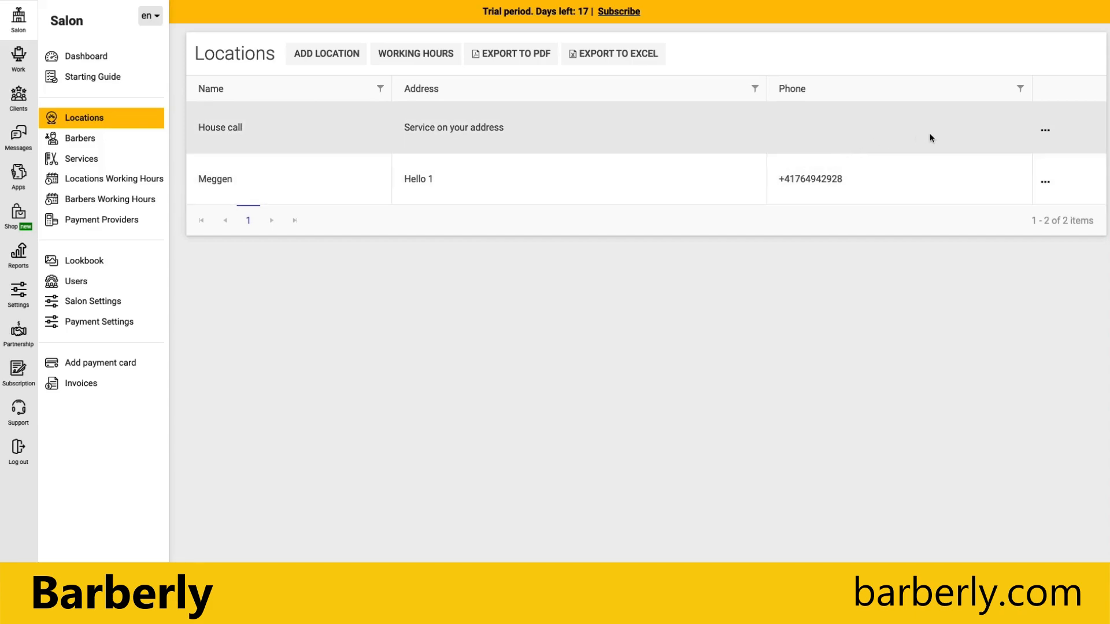
Delete the House call location, leaving only Meggen, and open the Dashboard starting guide.
{"action": "left_click", "coordinate": [1046, 132]}
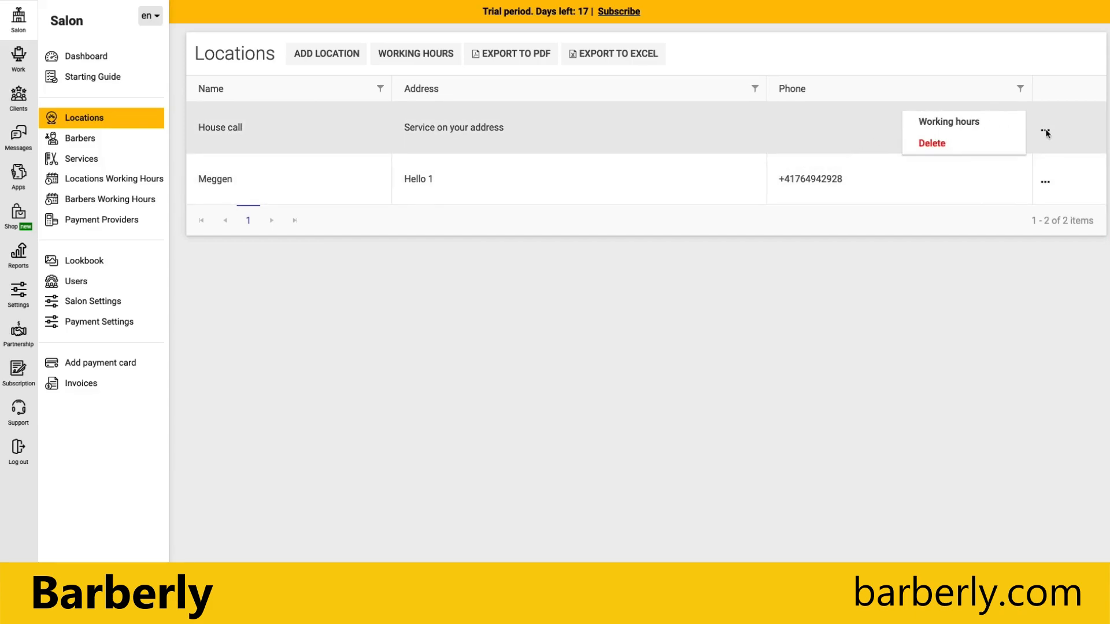
{"action": "left_click", "coordinate": [932, 143]}
{"action": "left_click", "coordinate": [528, 322]}
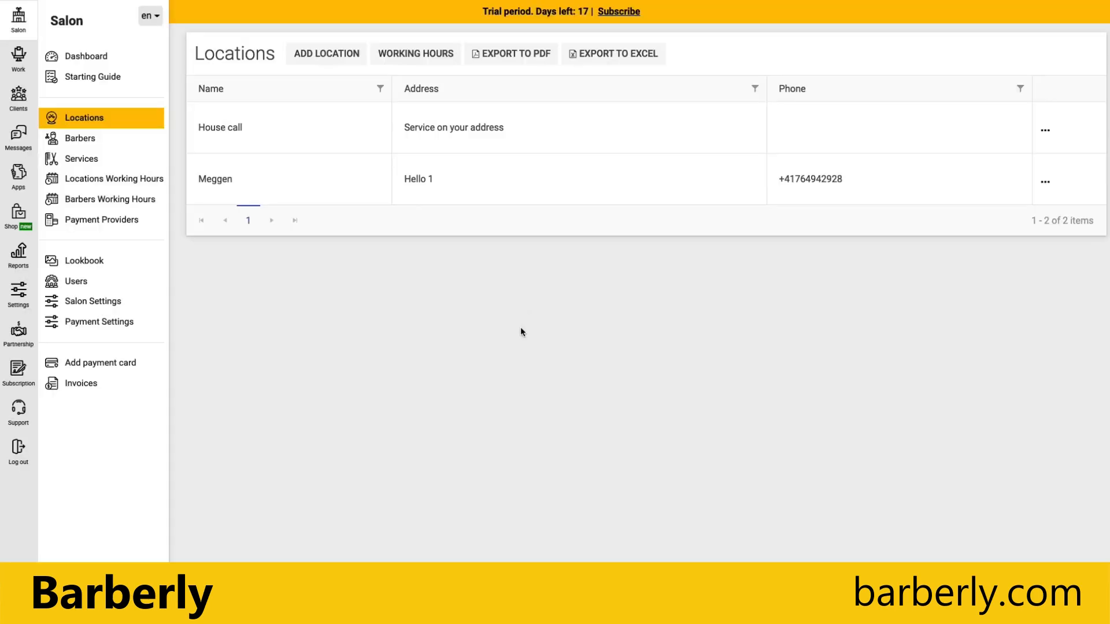
{"action": "left_click", "coordinate": [82, 56]}
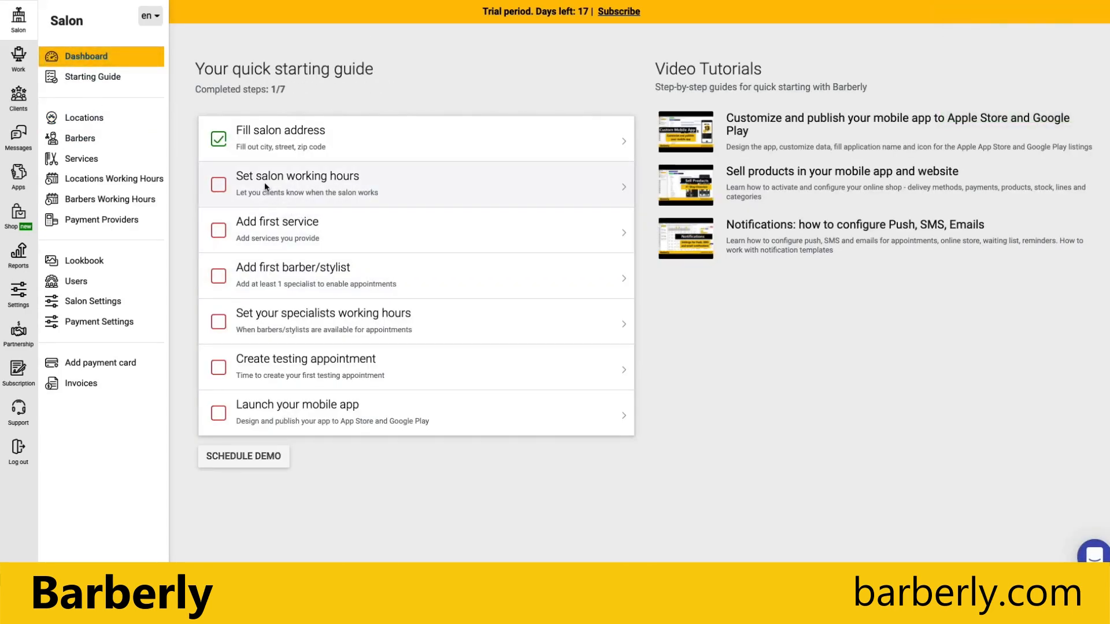
Open Locations Working Hours from the guide's Set salon working hours item.
{"action": "left_click", "coordinate": [310, 175]}
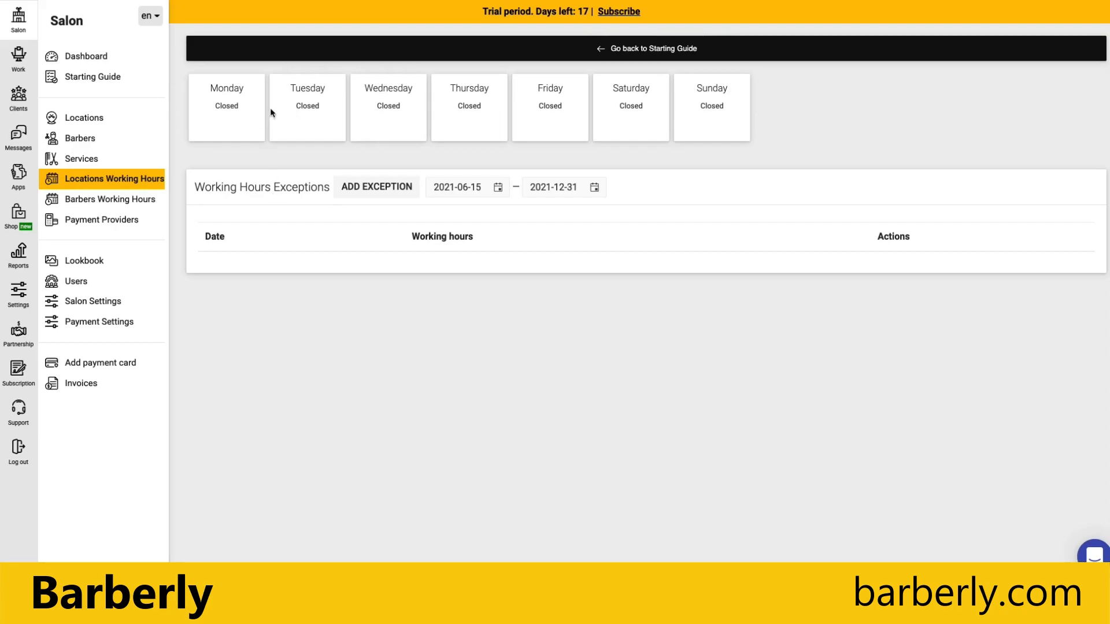
Set Monday to Open from 09:00 AM to 06:00 PM.
{"action": "left_click", "coordinate": [237, 106]}
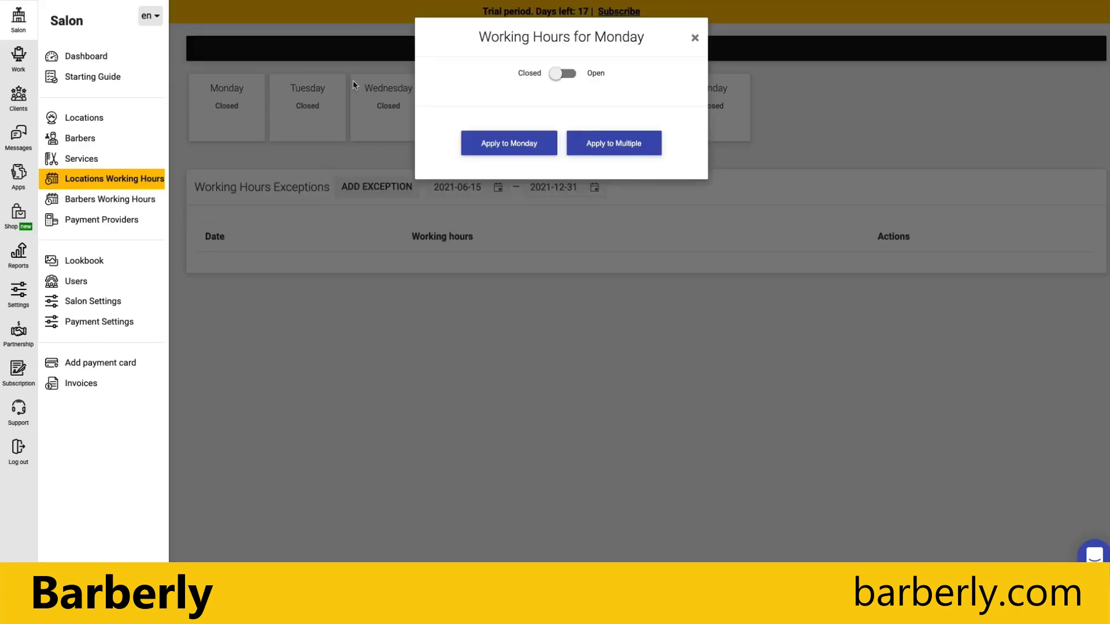
{"action": "left_click", "coordinate": [564, 72]}
{"action": "left_click", "coordinate": [519, 127]}
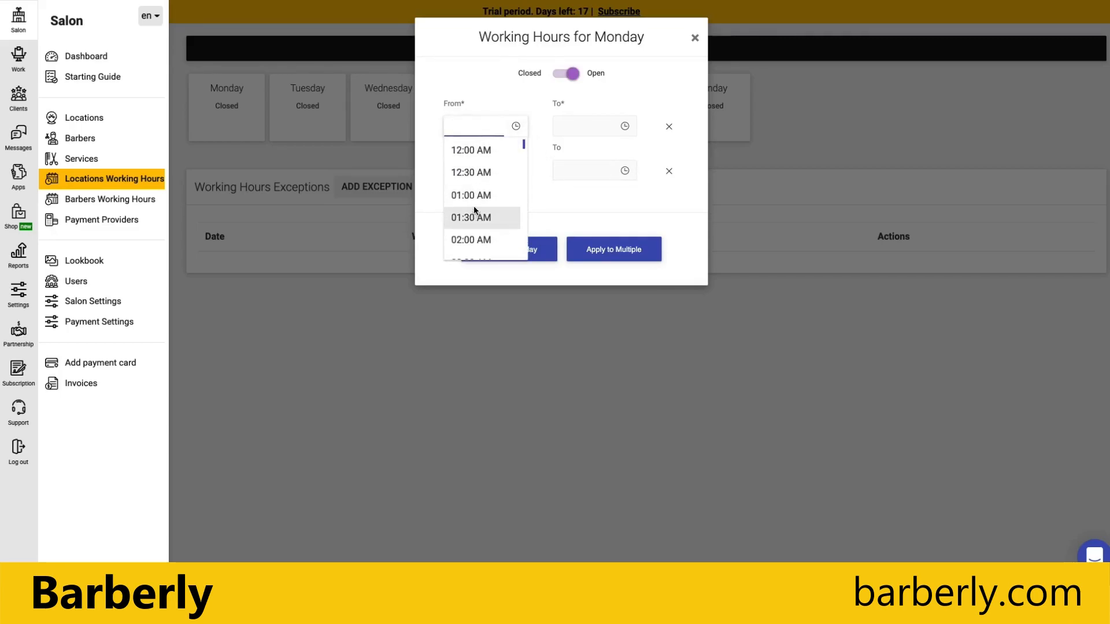
{"action": "scroll", "coordinate": [474, 191], "scroll_direction": "down", "scroll_amount": 1}
{"action": "scroll", "coordinate": [476, 196], "scroll_direction": "down", "scroll_amount": 9}
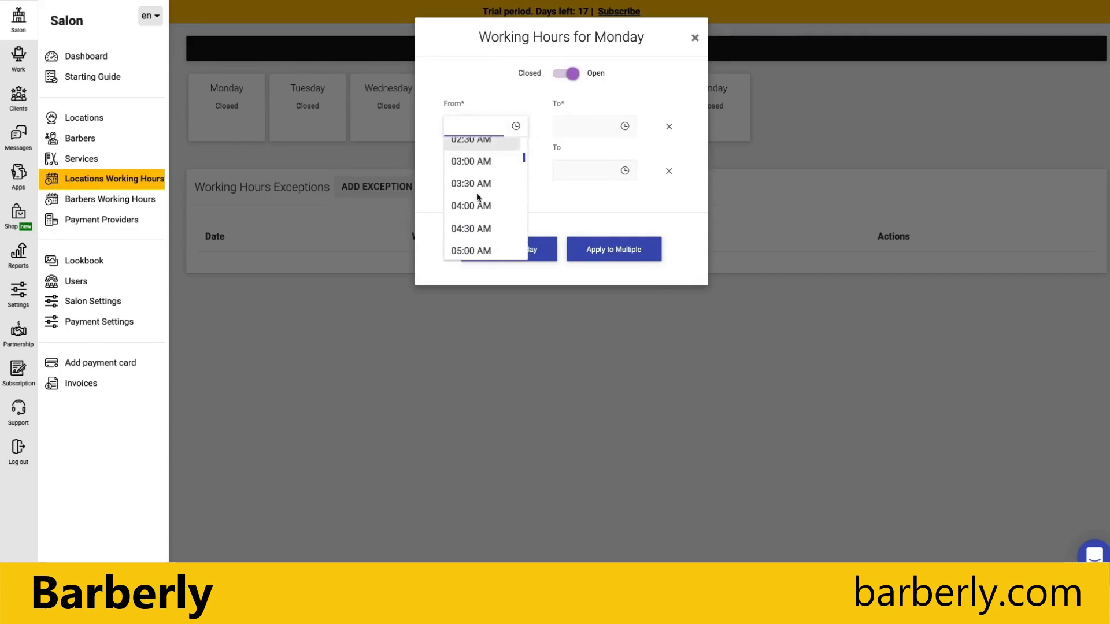
{"action": "scroll", "coordinate": [477, 193], "scroll_direction": "up", "scroll_amount": 2}
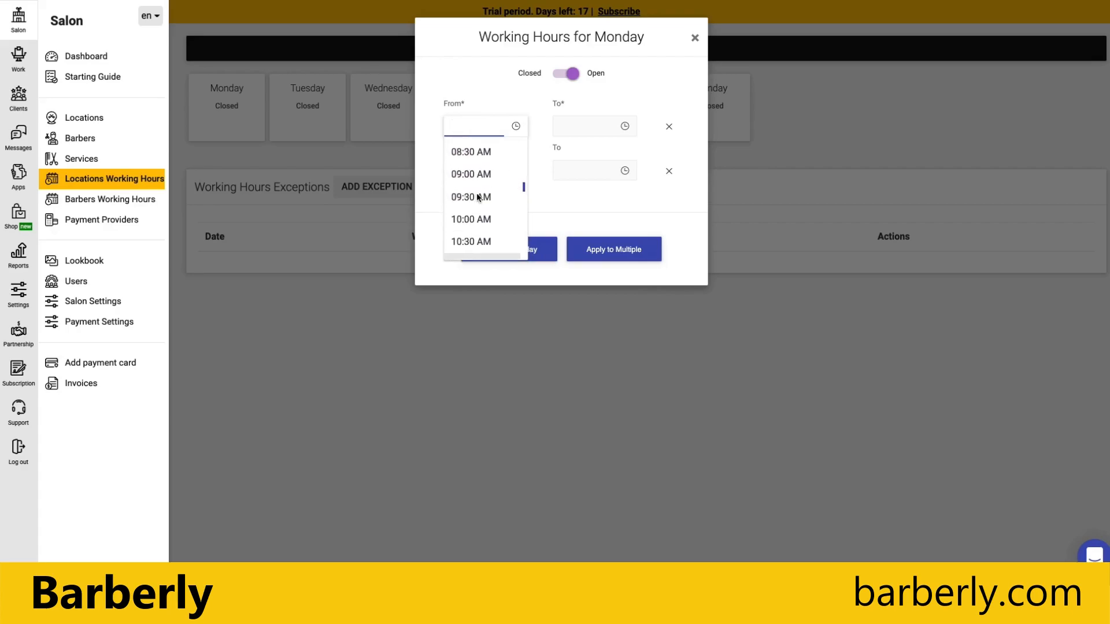
{"action": "left_click", "coordinate": [470, 200]}
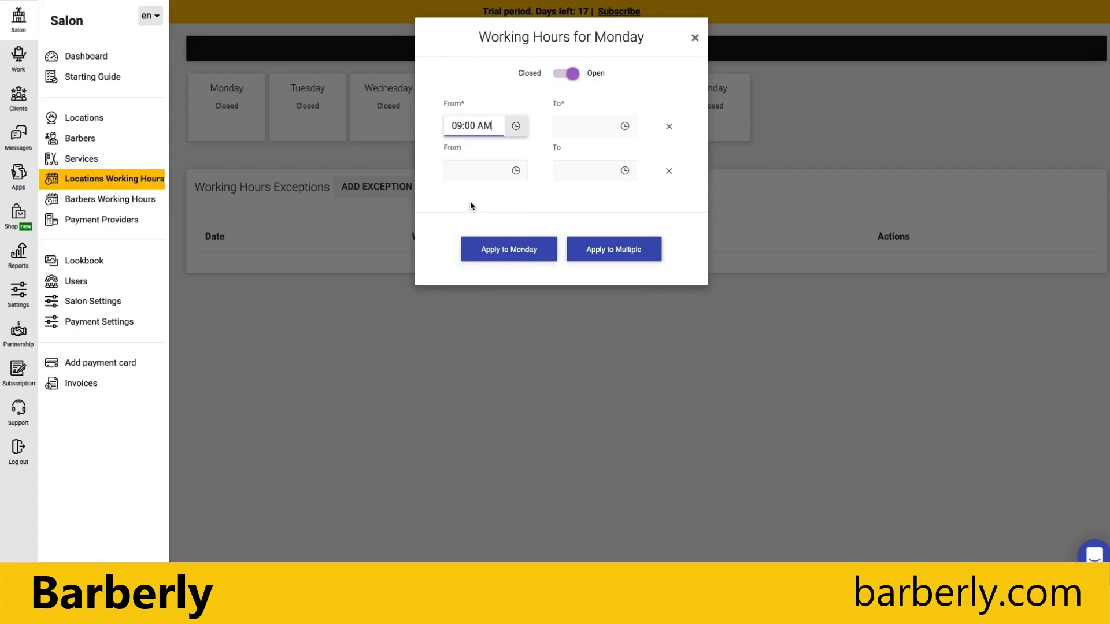
{"action": "left_click", "coordinate": [624, 126]}
{"action": "scroll", "coordinate": [589, 194], "scroll_direction": "down", "scroll_amount": 3}
{"action": "scroll", "coordinate": [589, 193], "scroll_direction": "down", "scroll_amount": 5}
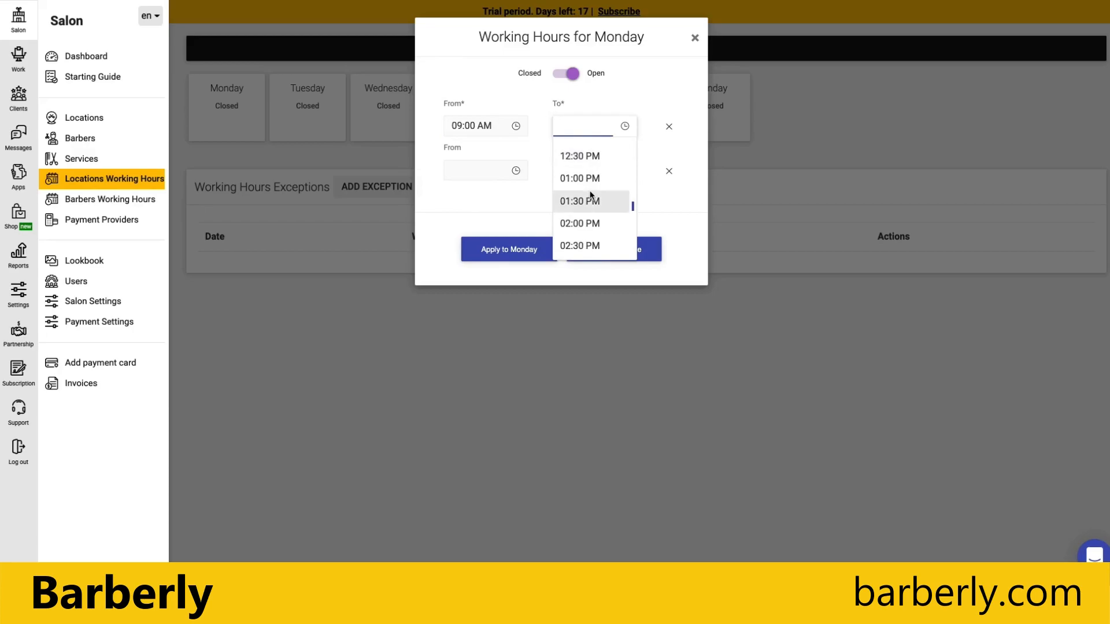
{"action": "scroll", "coordinate": [588, 225], "scroll_direction": "down", "scroll_amount": 4}
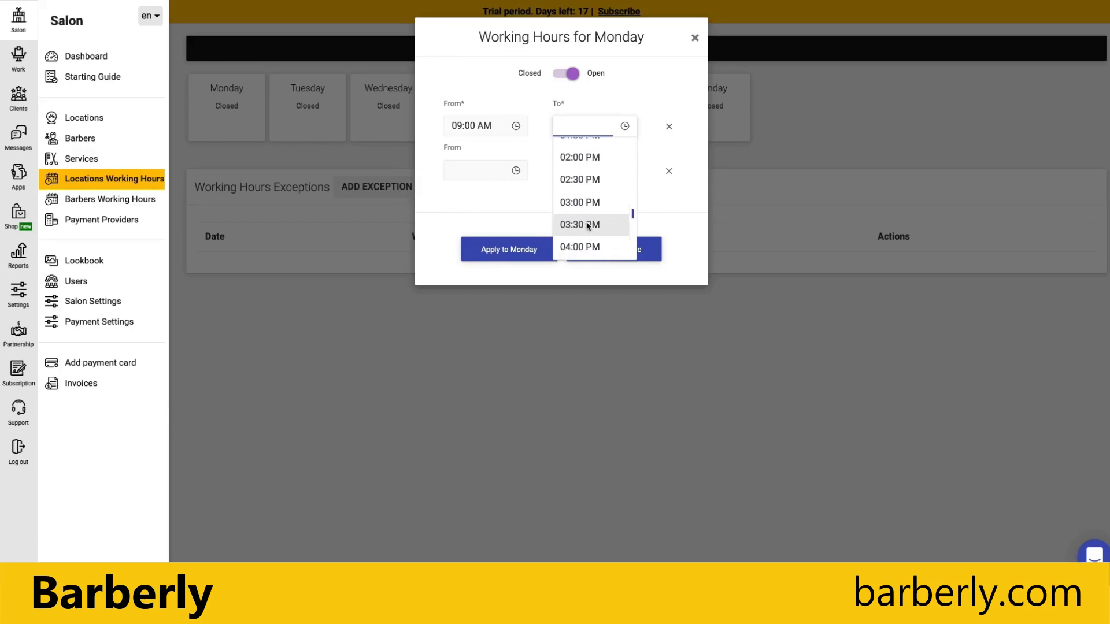
{"action": "left_click", "coordinate": [576, 252]}
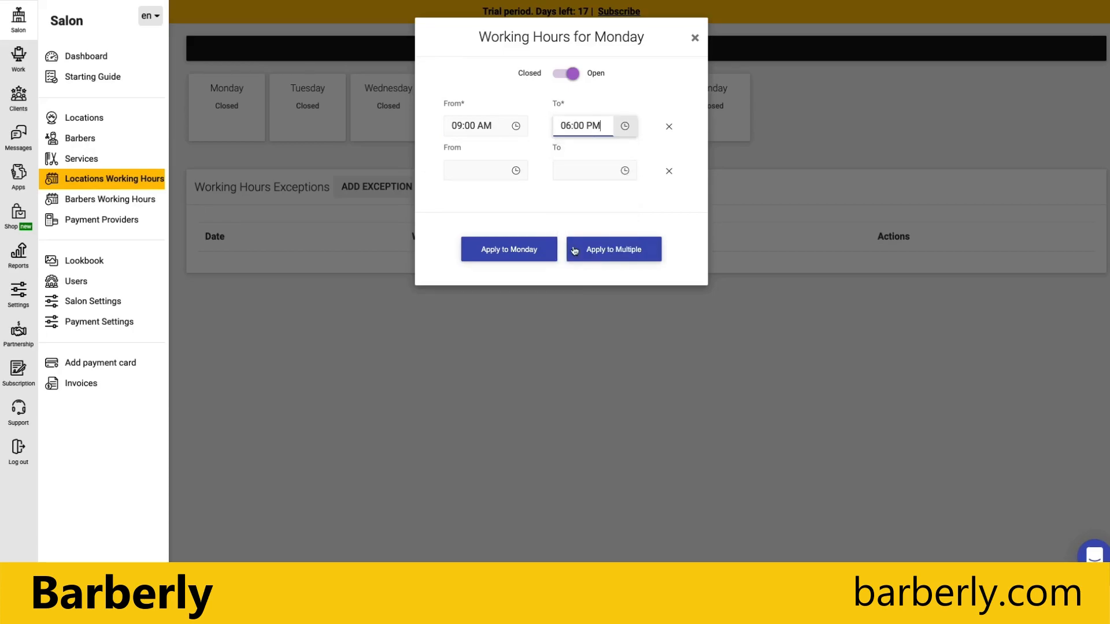
Apply these hours to Monday through Saturday and save, leaving Sunday closed.
{"action": "left_click", "coordinate": [603, 254]}
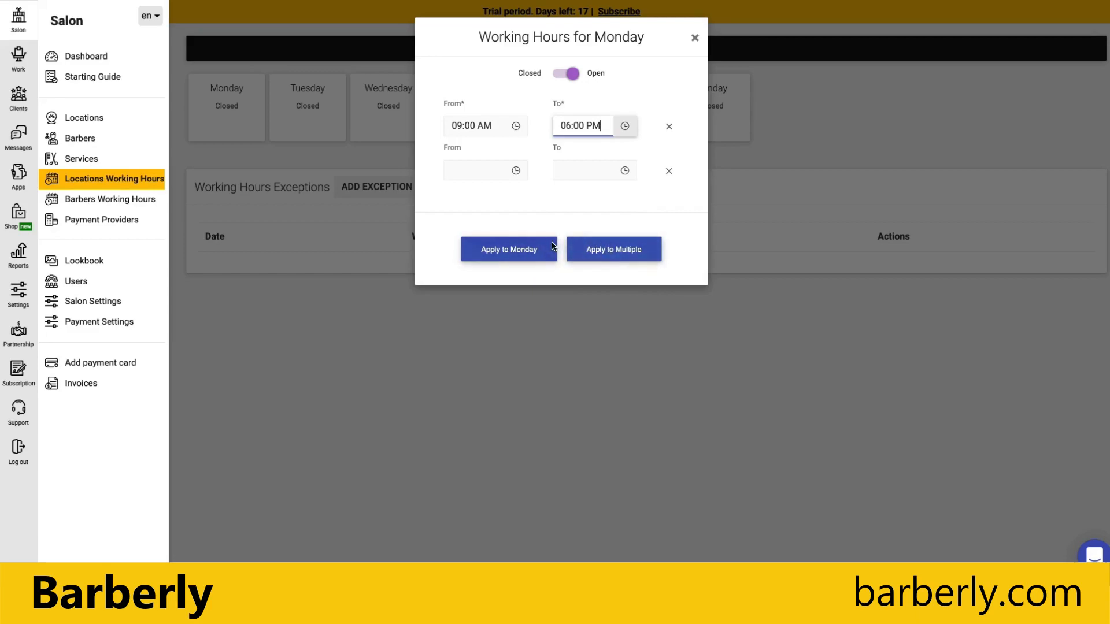
{"action": "left_click", "coordinate": [460, 74]}
{"action": "left_click", "coordinate": [463, 97]}
{"action": "left_click", "coordinate": [462, 121]}
{"action": "left_click", "coordinate": [462, 149]}
{"action": "left_click", "coordinate": [460, 170]}
{"action": "left_click", "coordinate": [456, 193]}
{"action": "left_click", "coordinate": [545, 289]}
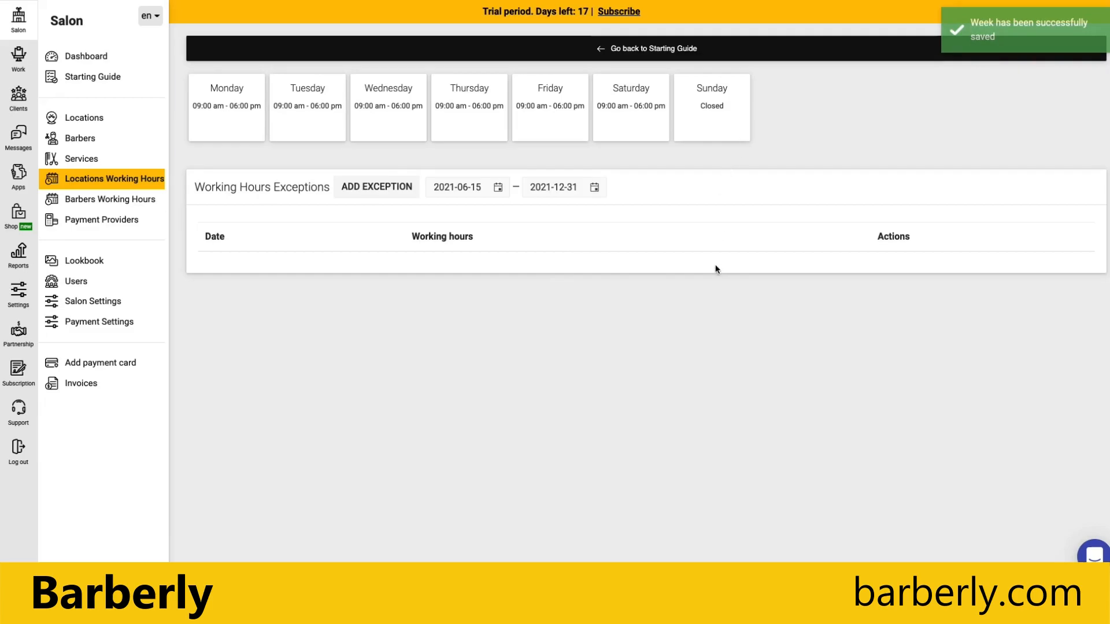
Start a new working-hours exception dated 2021-12-25.
{"action": "left_click", "coordinate": [376, 187]}
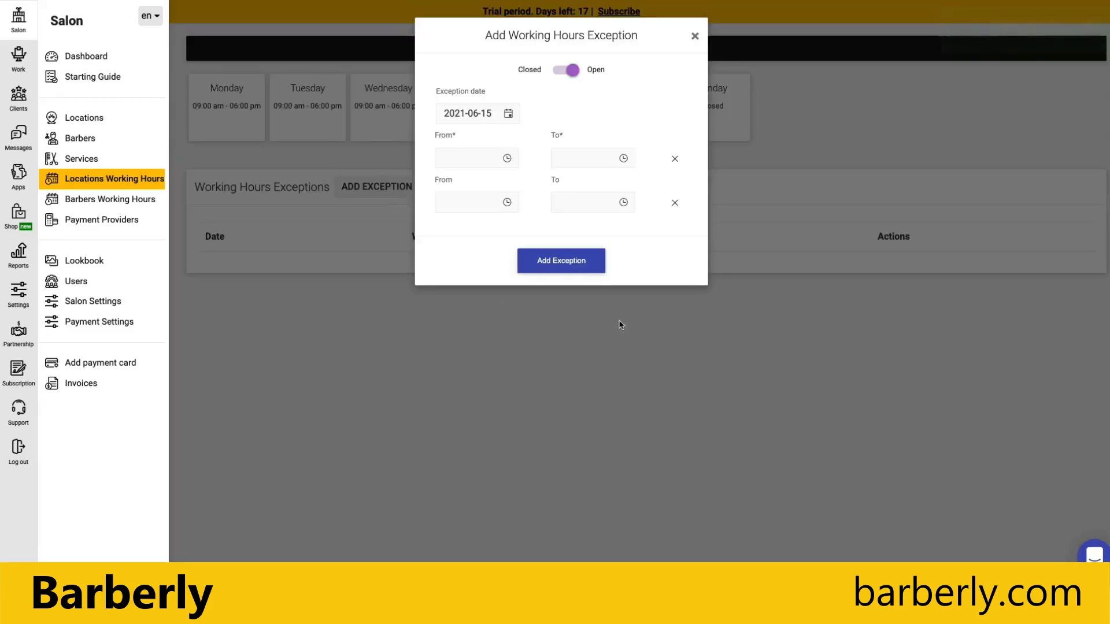
{"action": "left_click", "coordinate": [494, 113]}
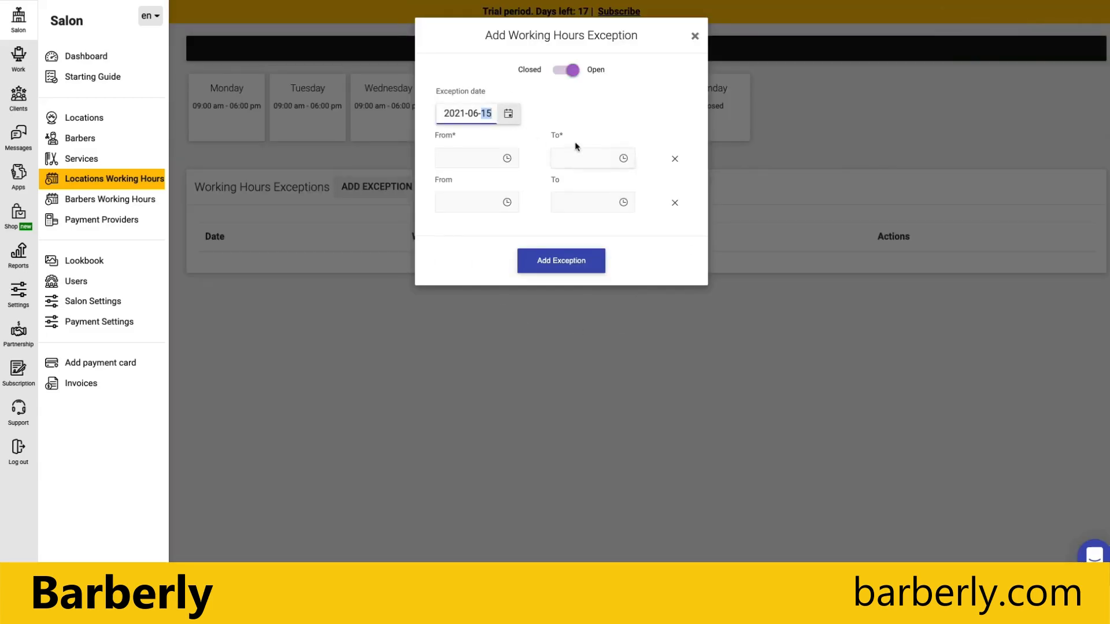
{"action": "left_click", "coordinate": [505, 115]}
{"action": "left_click", "coordinate": [527, 137]}
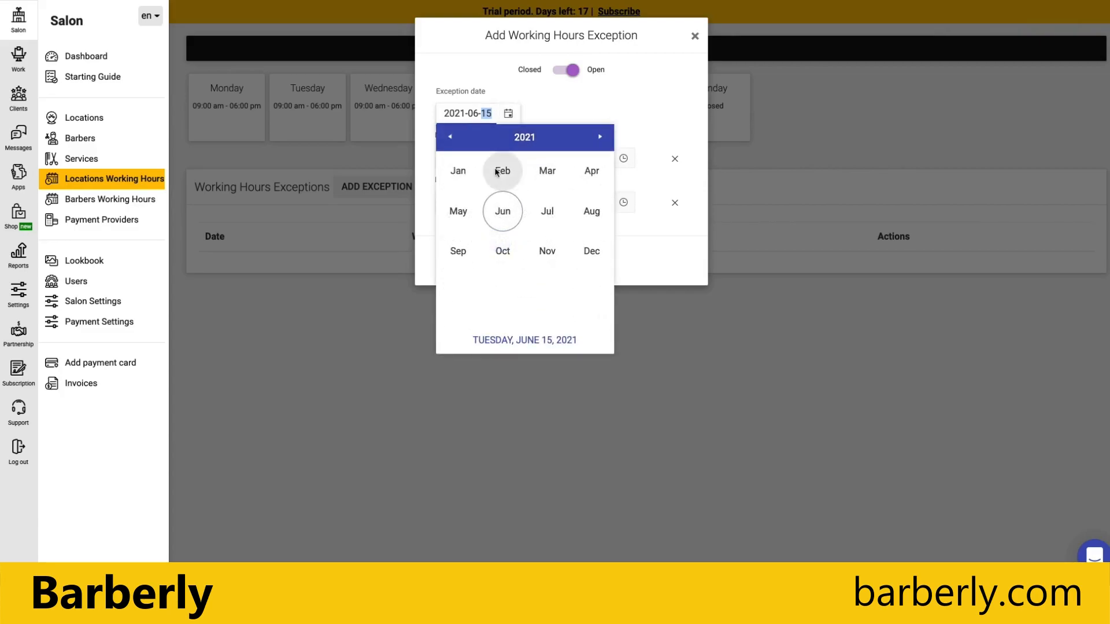
{"action": "left_click", "coordinate": [591, 251]}
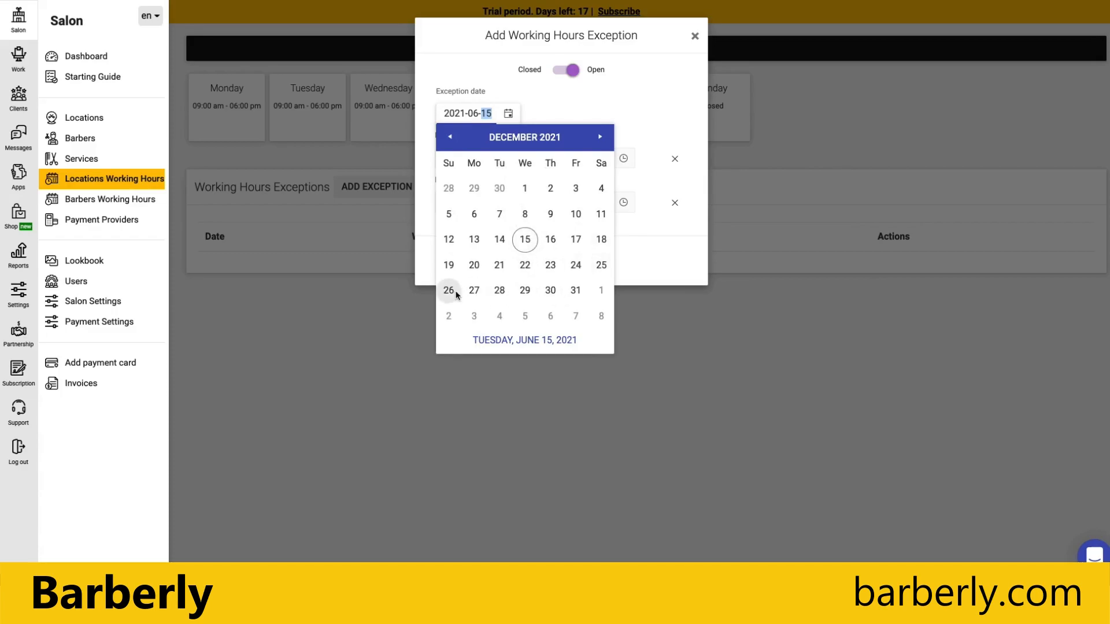
{"action": "left_click", "coordinate": [601, 266]}
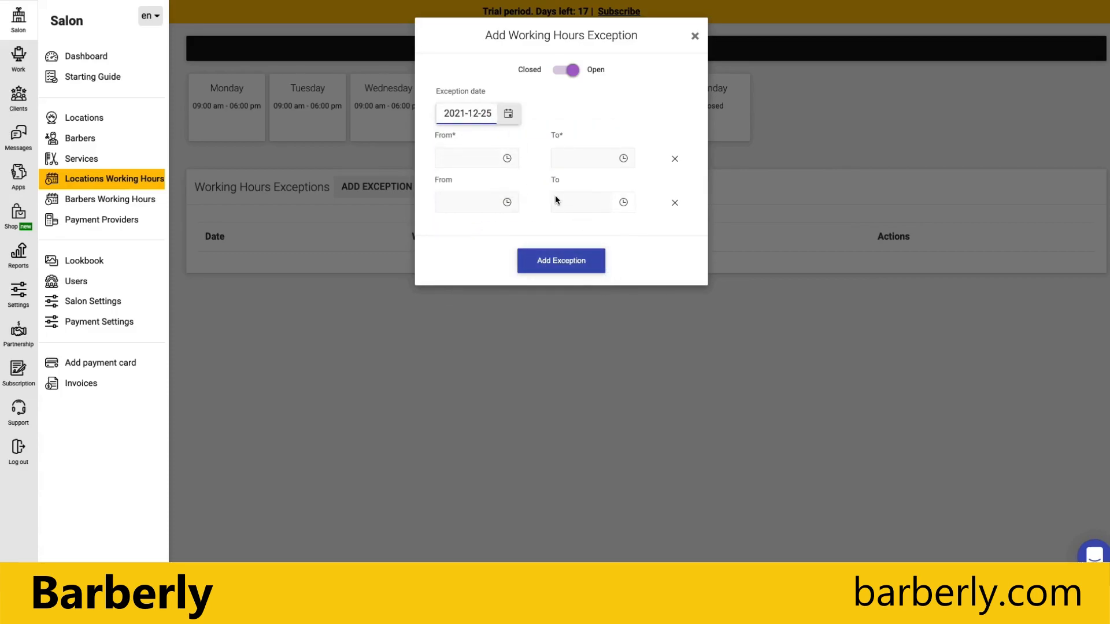
Mark the 2021-12-25 exception as Closed and save it.
{"action": "left_click", "coordinate": [563, 263]}
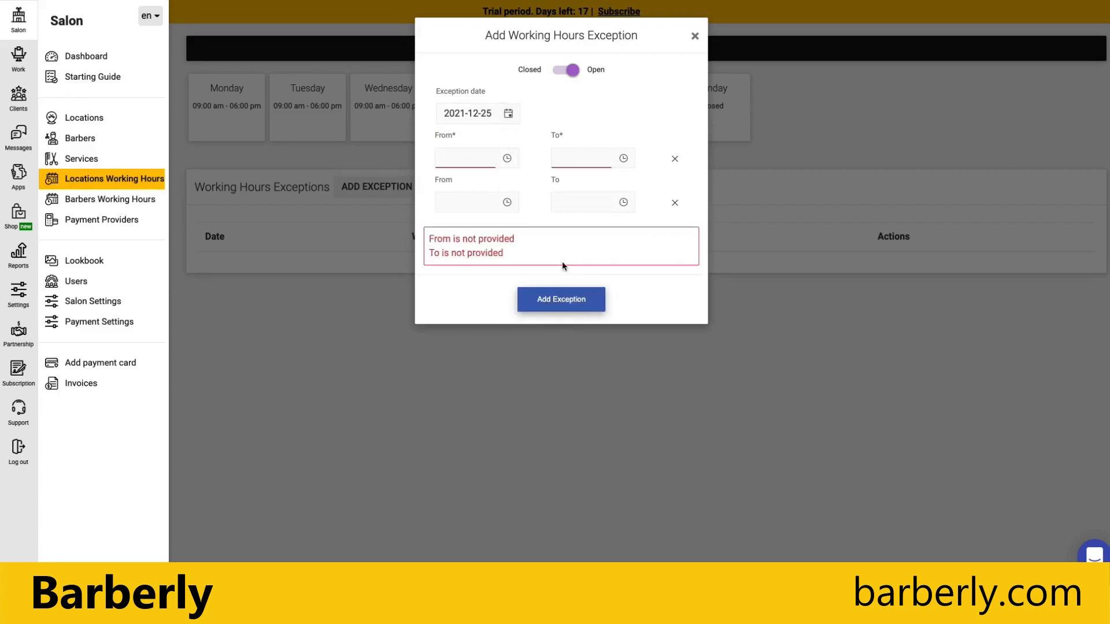
{"action": "left_click", "coordinate": [505, 167]}
{"action": "left_click", "coordinate": [558, 90]}
{"action": "left_click", "coordinate": [565, 69]}
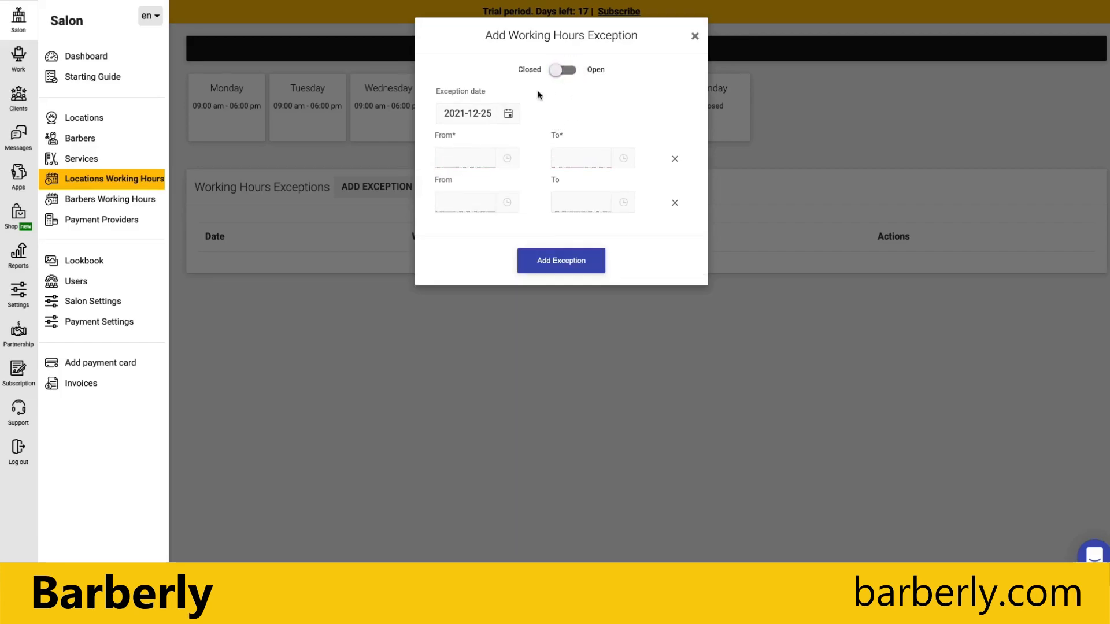
{"action": "left_click", "coordinate": [578, 264]}
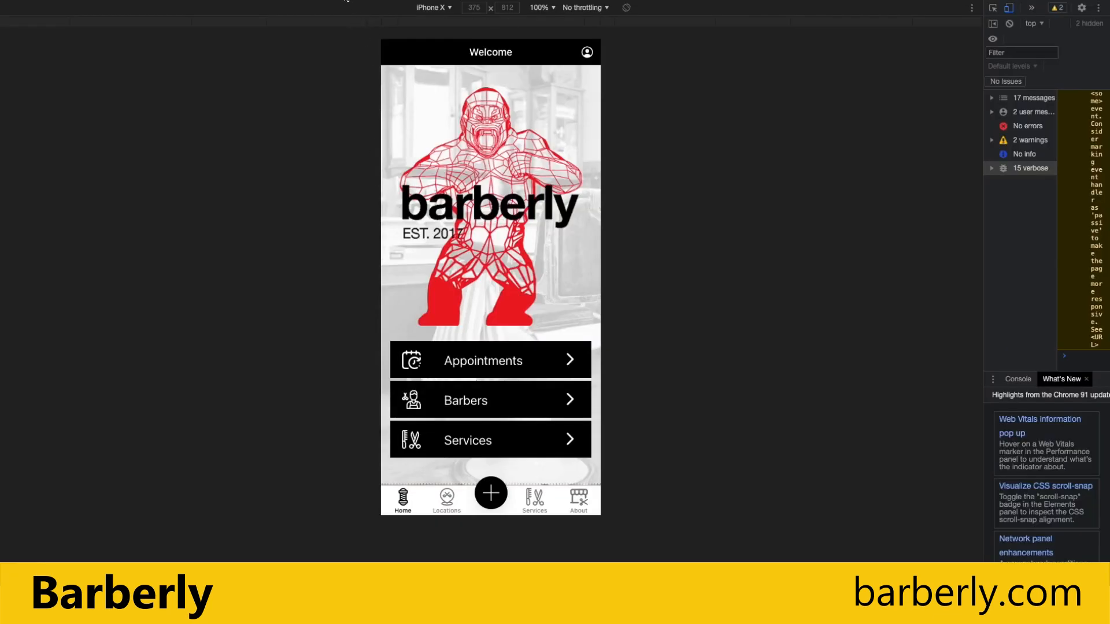
In the mobile app, view Meggen's hours (Mon–Sat 09:00–06:00, Sunday closed), then return home.
{"action": "left_click", "coordinate": [446, 495]}
{"action": "left_click", "coordinate": [468, 153]}
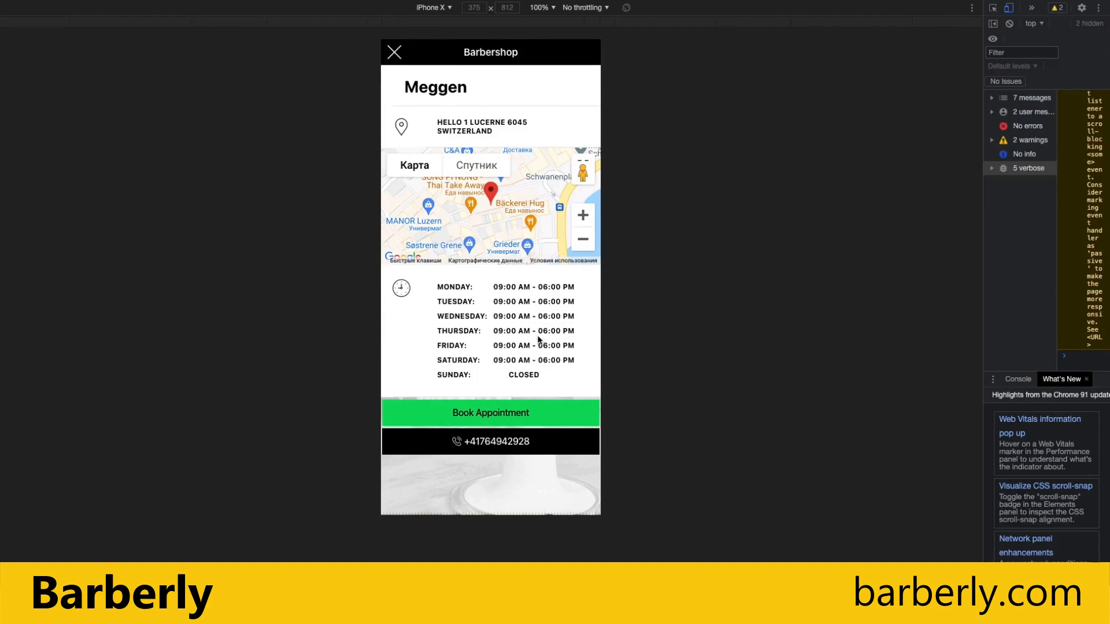
{"action": "left_click", "coordinate": [395, 53]}
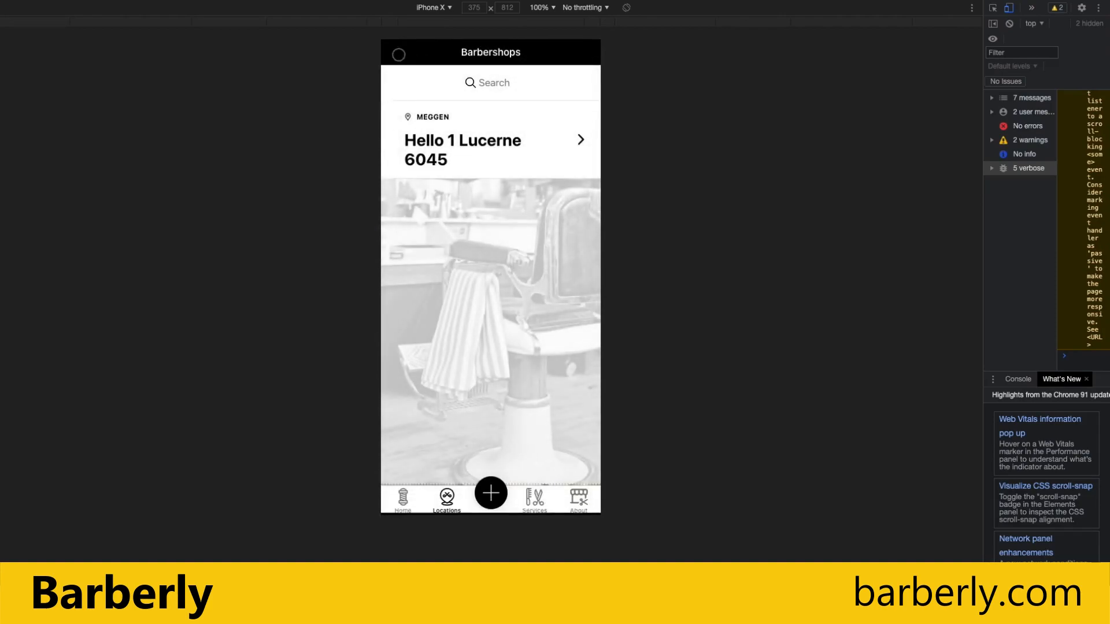
{"action": "left_click", "coordinate": [397, 513]}
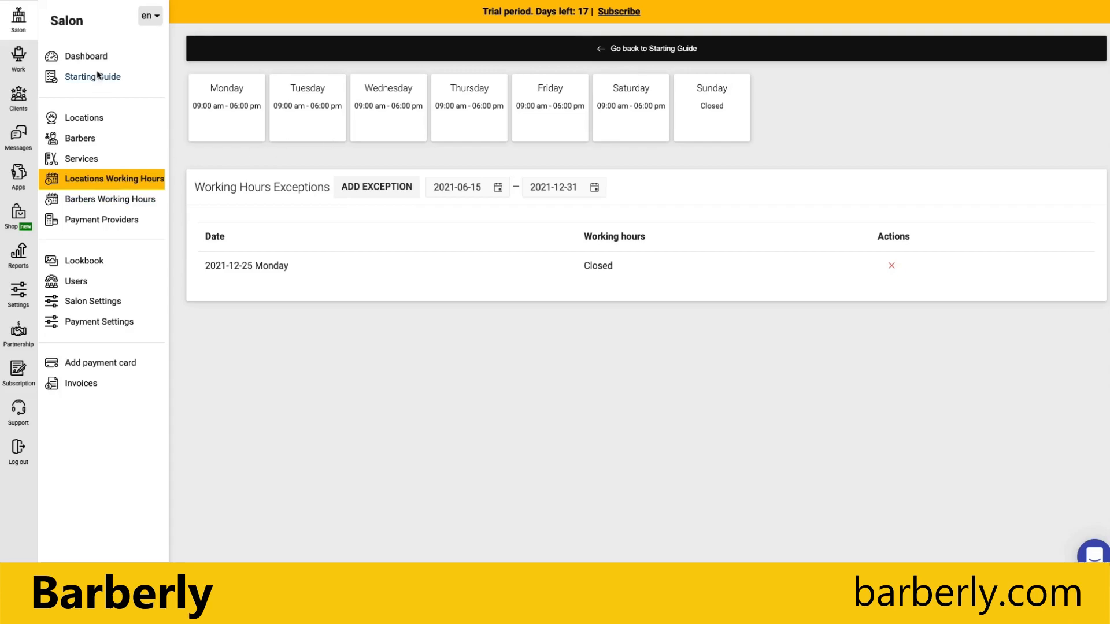
From the dashboard guide, start a new service named Haircut lasting 30 minutes.
{"action": "left_click", "coordinate": [95, 58]}
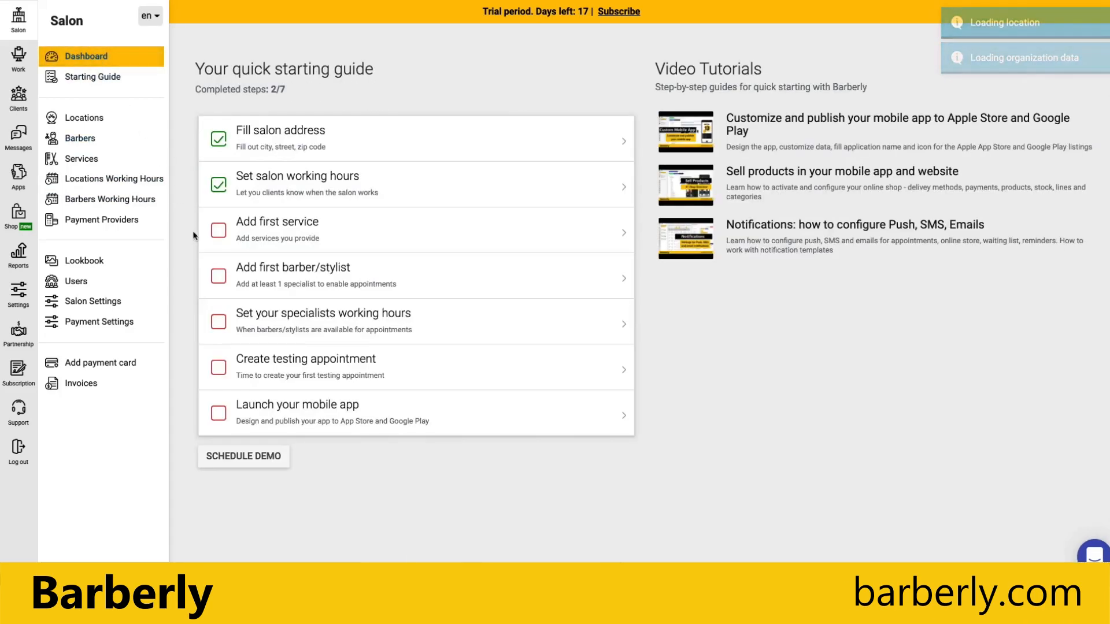
{"action": "left_click", "coordinate": [273, 233]}
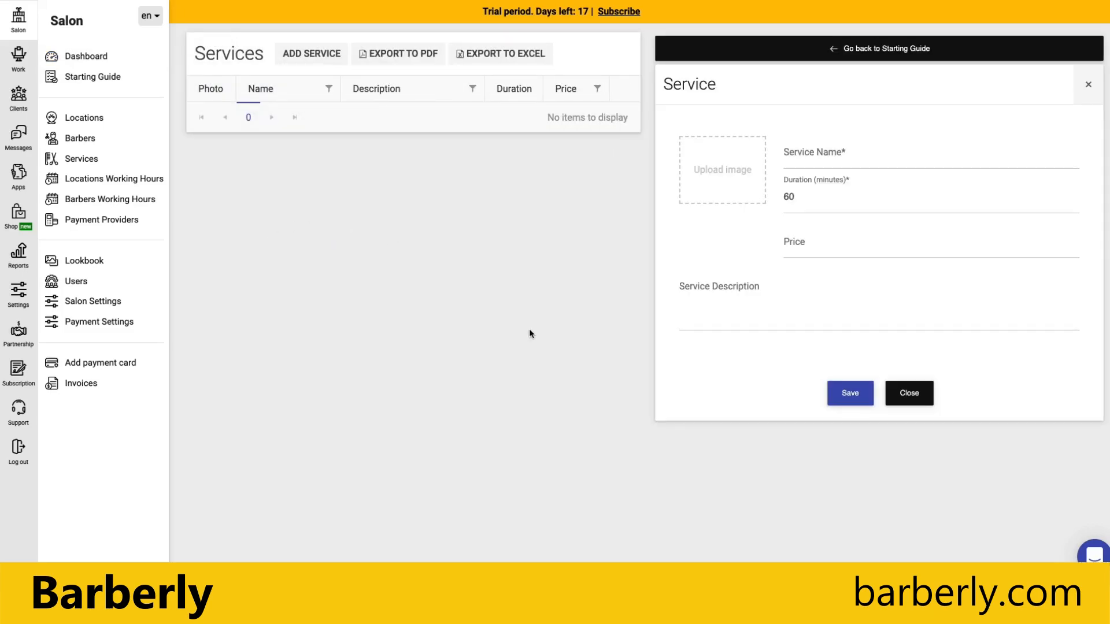
{"action": "left_click", "coordinate": [848, 164]}
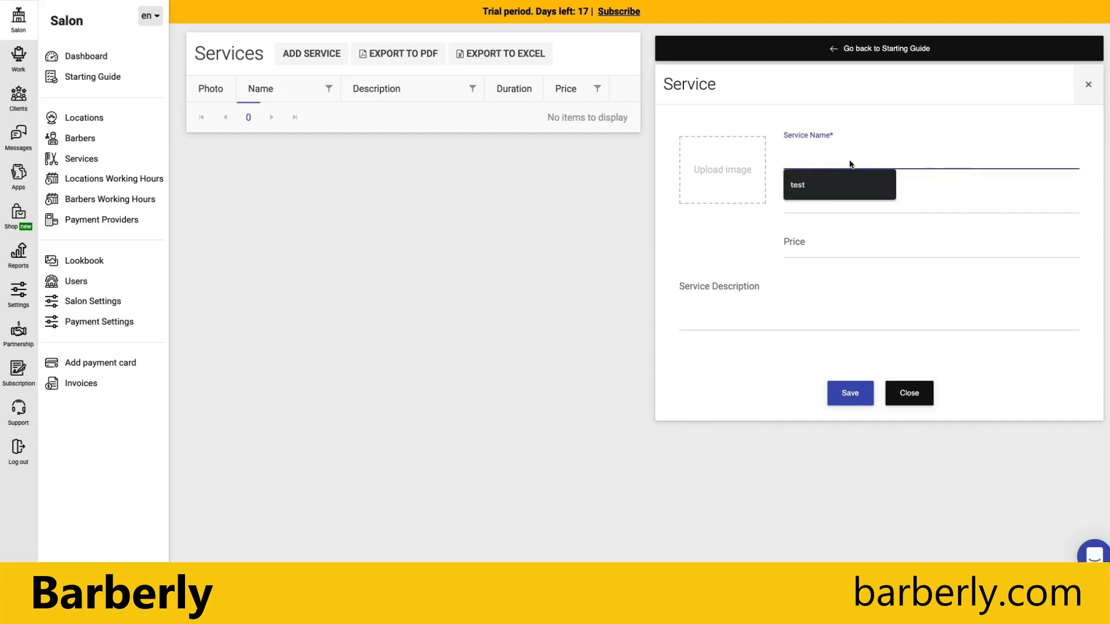
{"action": "type", "text": "Haircut"}
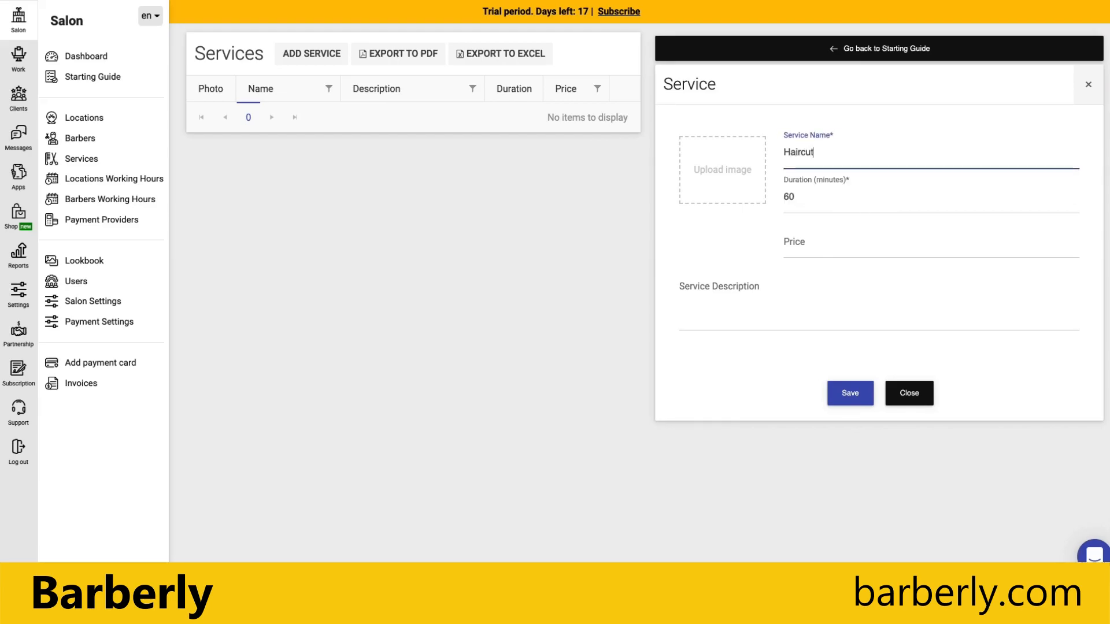
{"action": "left_click", "coordinate": [823, 203]}
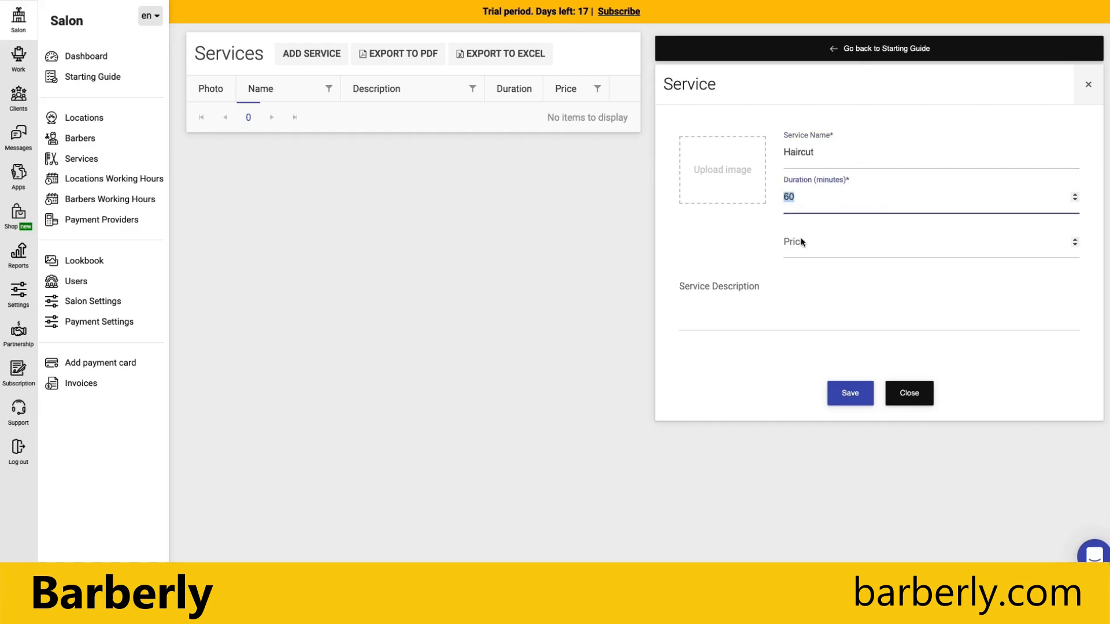
{"action": "type", "text": "30"}
Give Haircut price 15 and description 'Best haircut ever', then save it.
{"action": "left_click", "coordinate": [860, 254]}
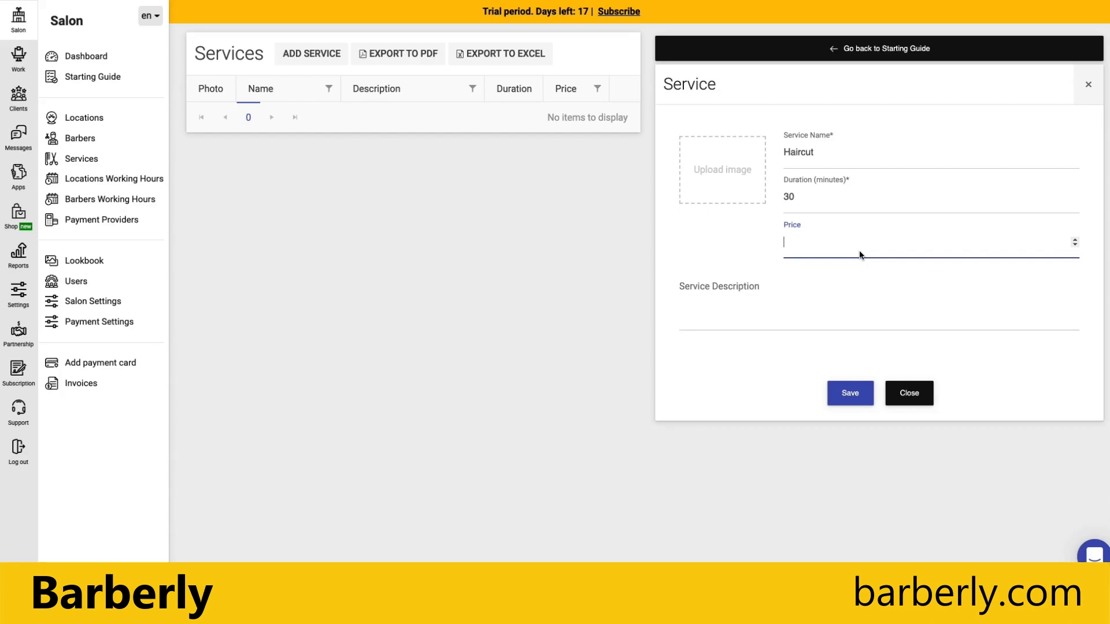
{"action": "type", "text": "15"}
{"action": "left_click", "coordinate": [798, 315]}
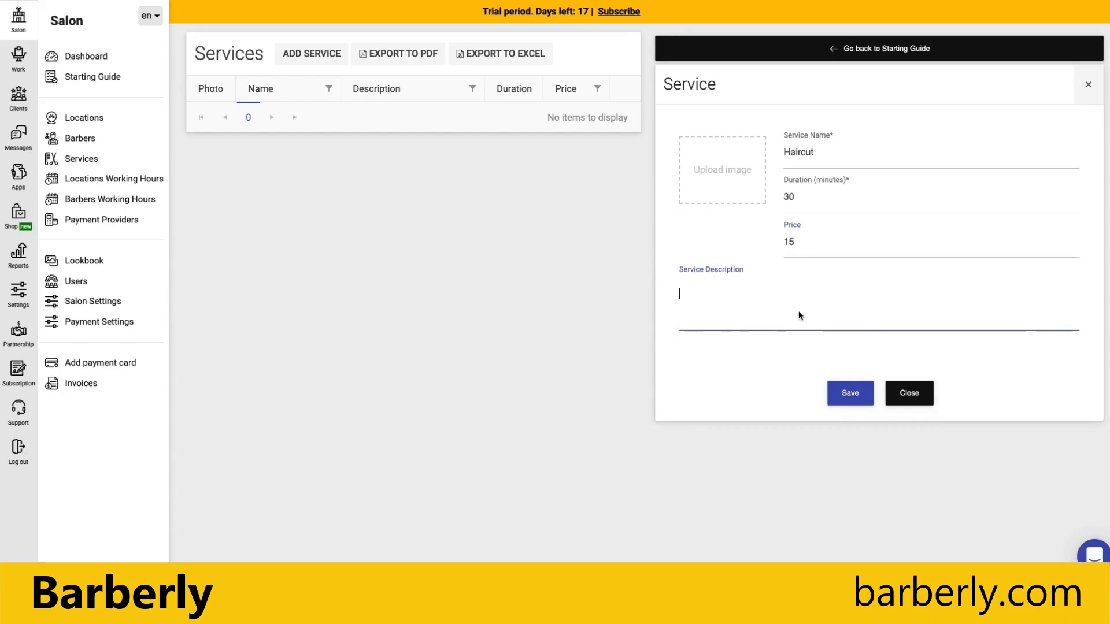
{"action": "type", "text": "Best"}
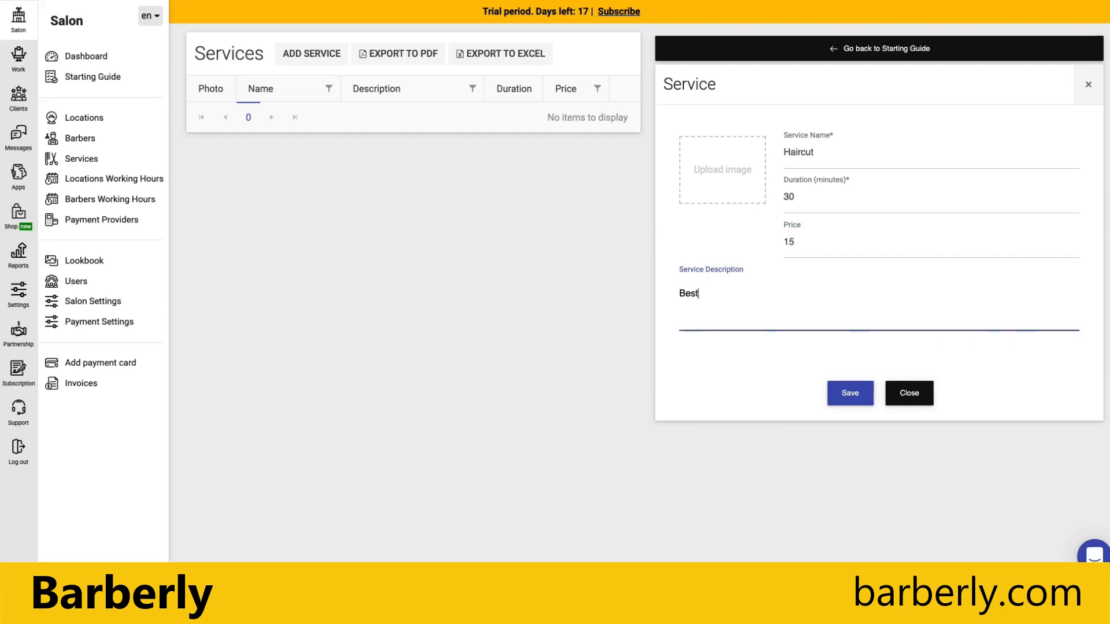
{"action": "type", "text": " haircur ever"}
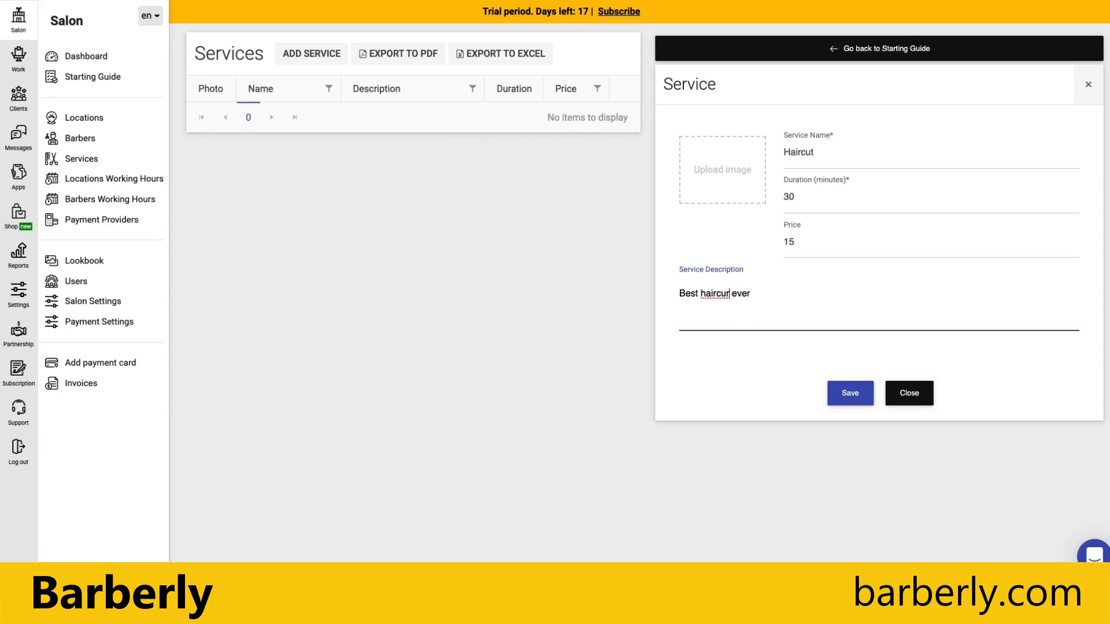
{"action": "key", "text": "BackSpace"}
{"action": "type", "text": "t"}
{"action": "left_click", "coordinate": [851, 392]}
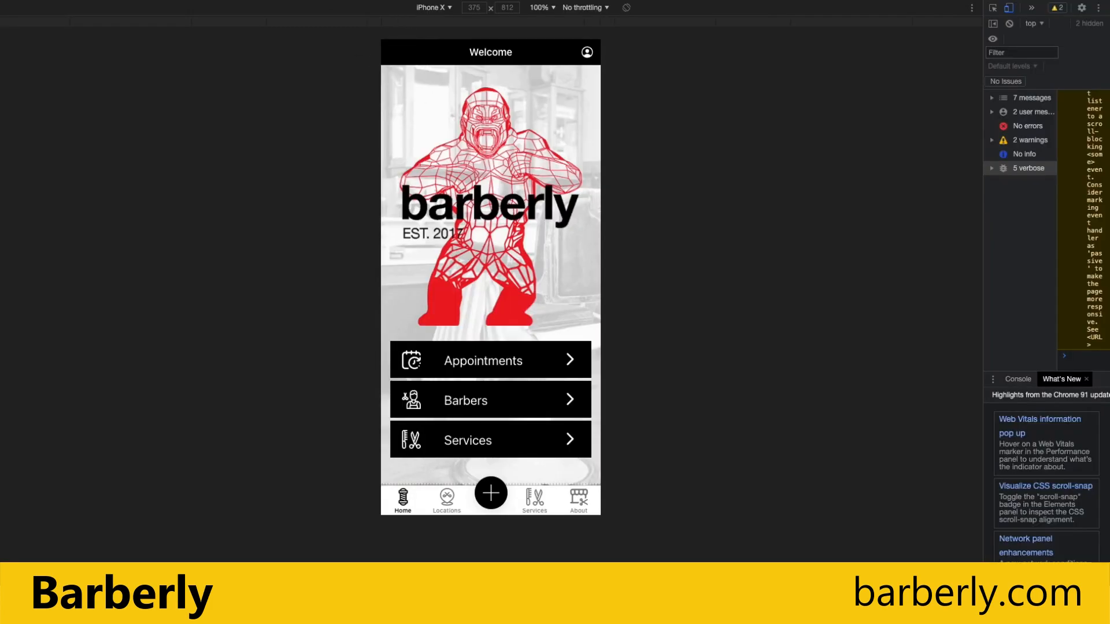
Reload the mobile app to view Haircut in Services, then open Haircut for editing in admin.
{"action": "key", "text": "ctrl+r"}
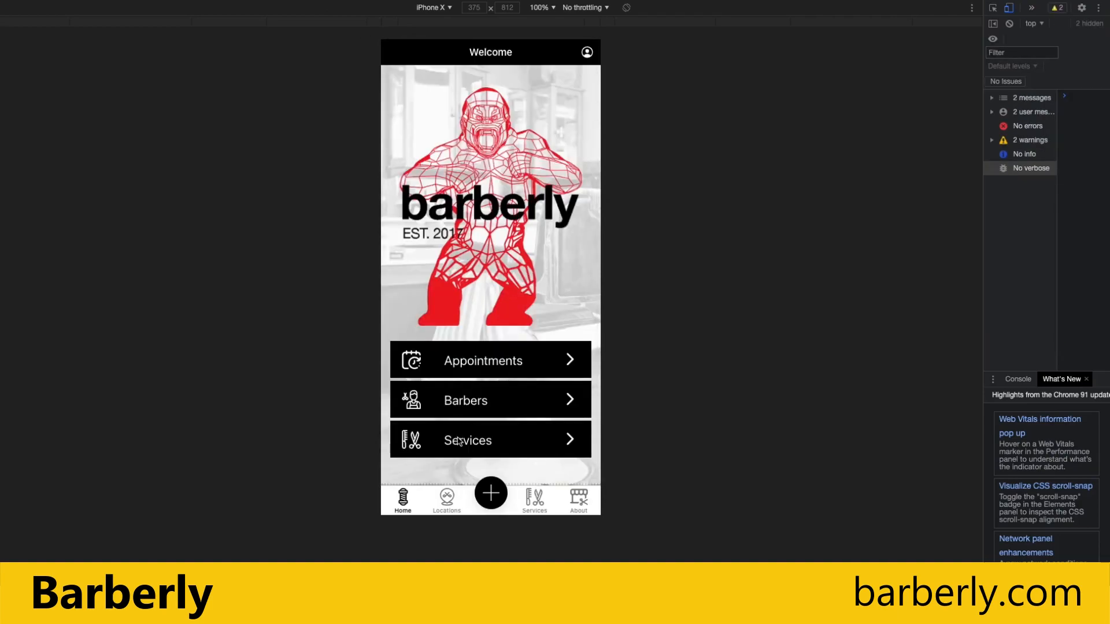
{"action": "left_click", "coordinate": [459, 443]}
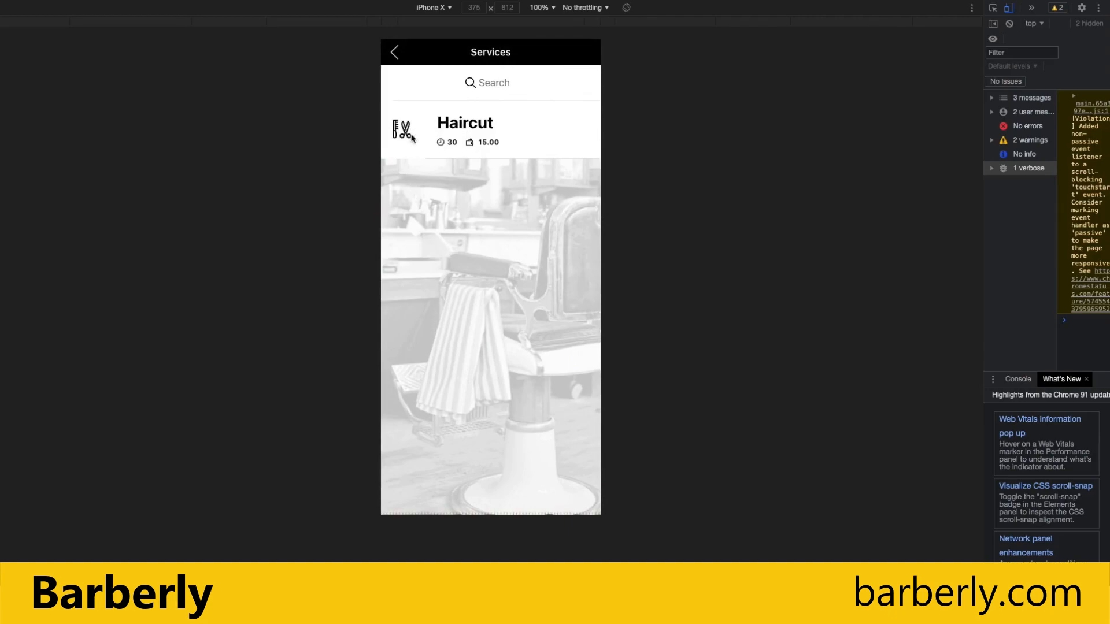
{"action": "left_click", "coordinate": [444, 132]}
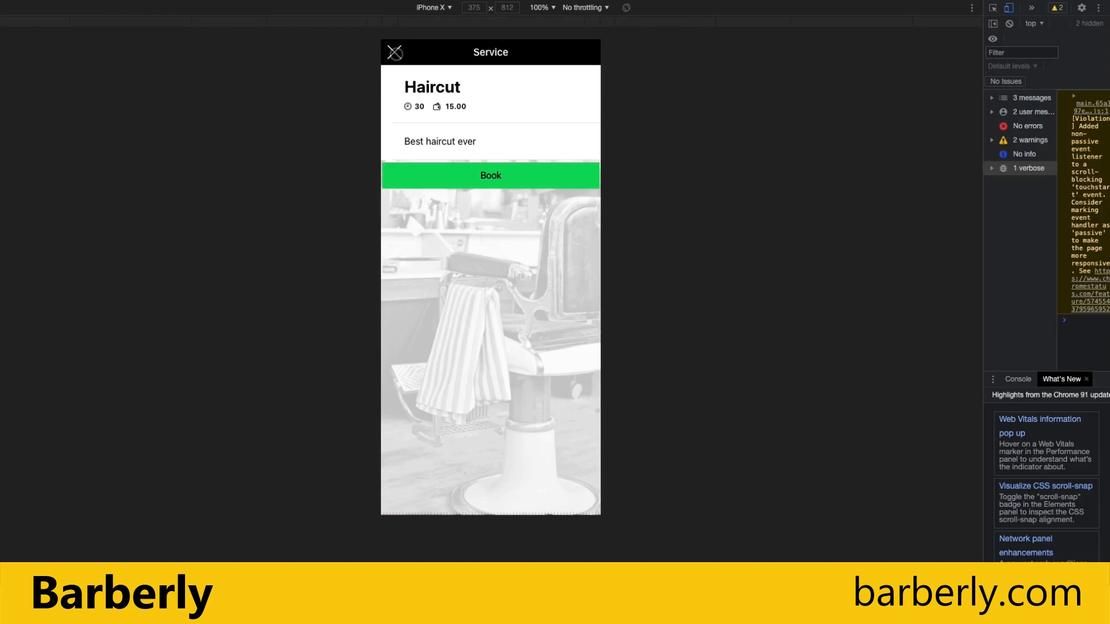
{"action": "left_click", "coordinate": [395, 53]}
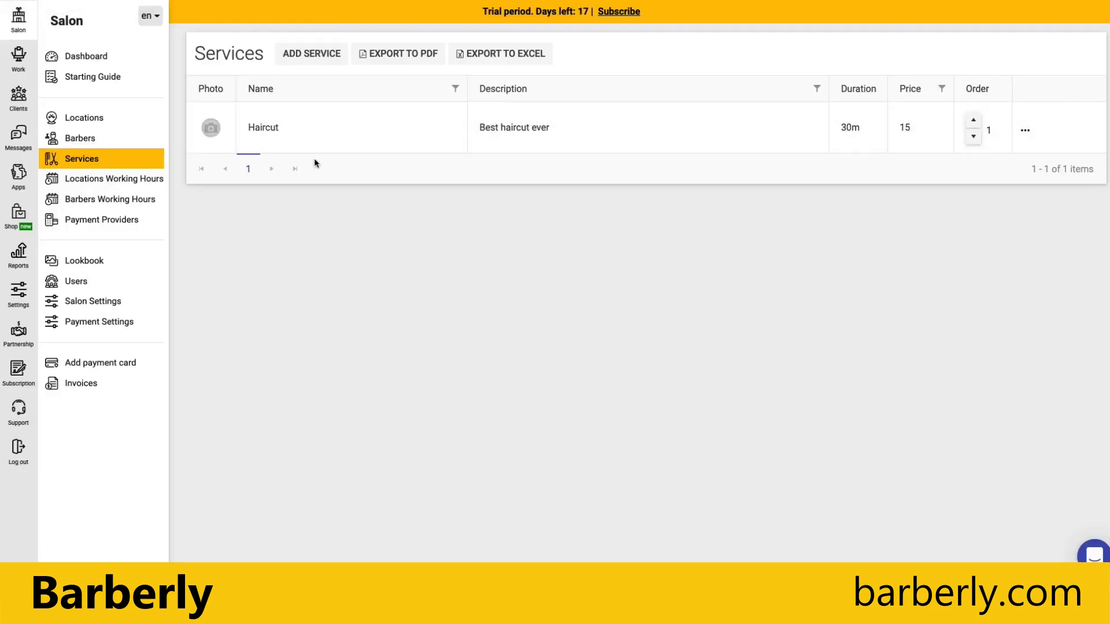
{"action": "left_click", "coordinate": [308, 130]}
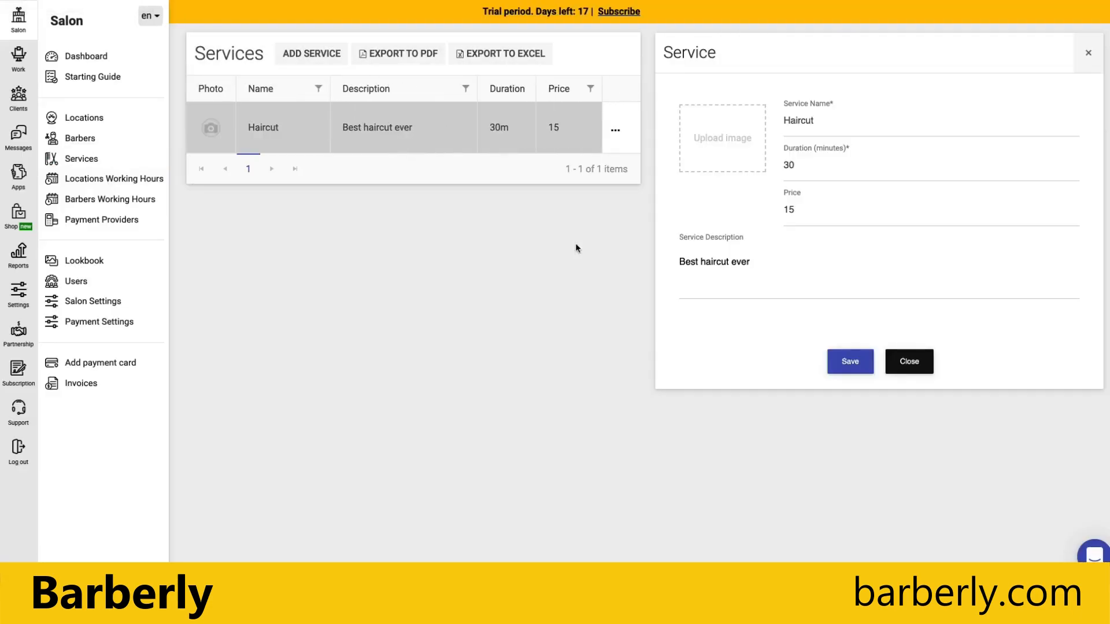
Attach service1.jpeg to Haircut and save, then start a blank new service form.
{"action": "left_click", "coordinate": [707, 154]}
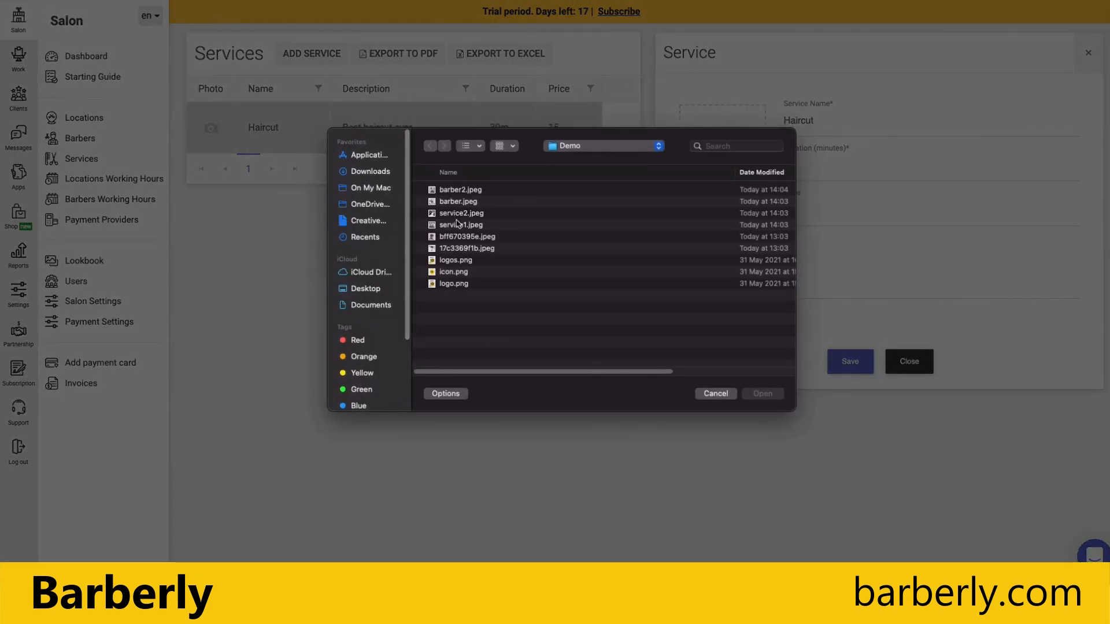
{"action": "double_click", "coordinate": [457, 228]}
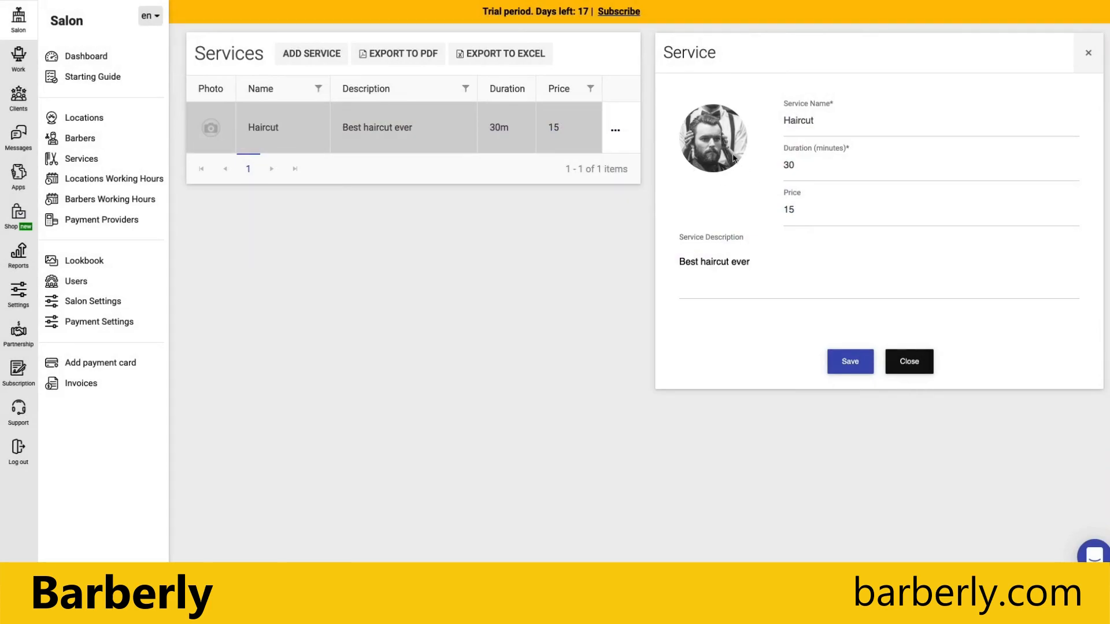
{"action": "left_click", "coordinate": [850, 362]}
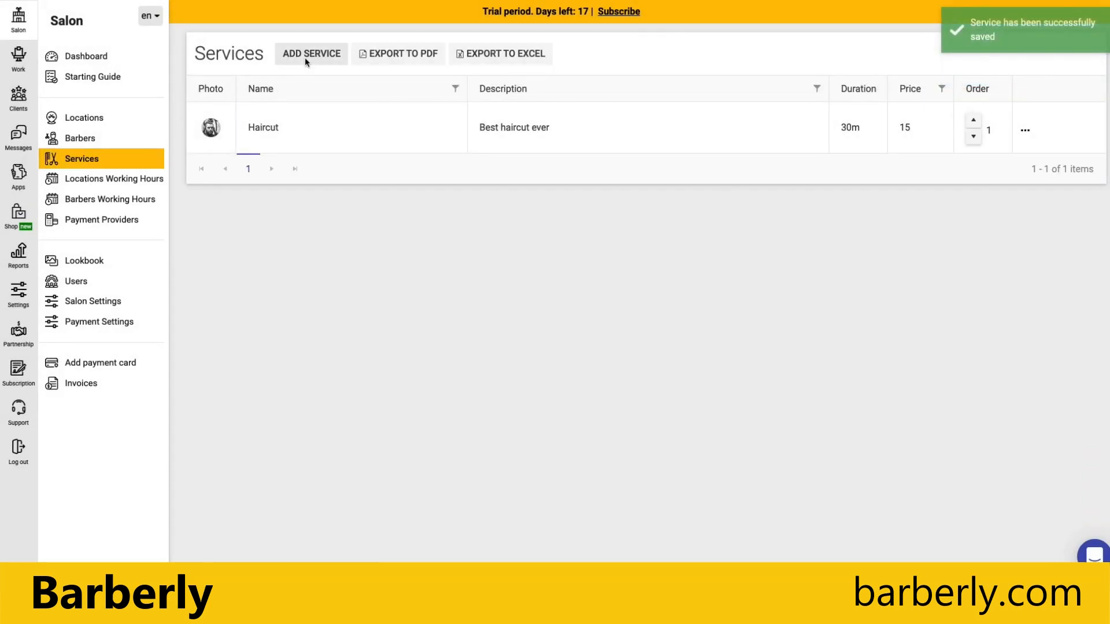
{"action": "left_click", "coordinate": [305, 56]}
{"action": "left_click", "coordinate": [812, 112]}
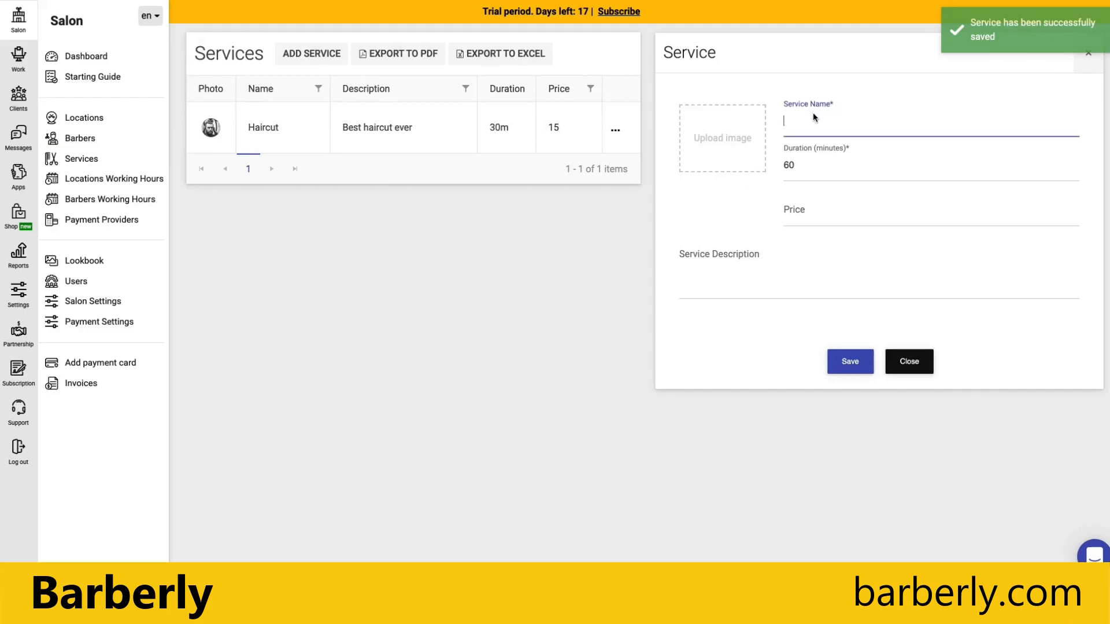
Create Shave: 20 minutes, price 20, 'Best shaving ever', photo service2.jpeg, and save.
{"action": "type", "text": "Shave"}
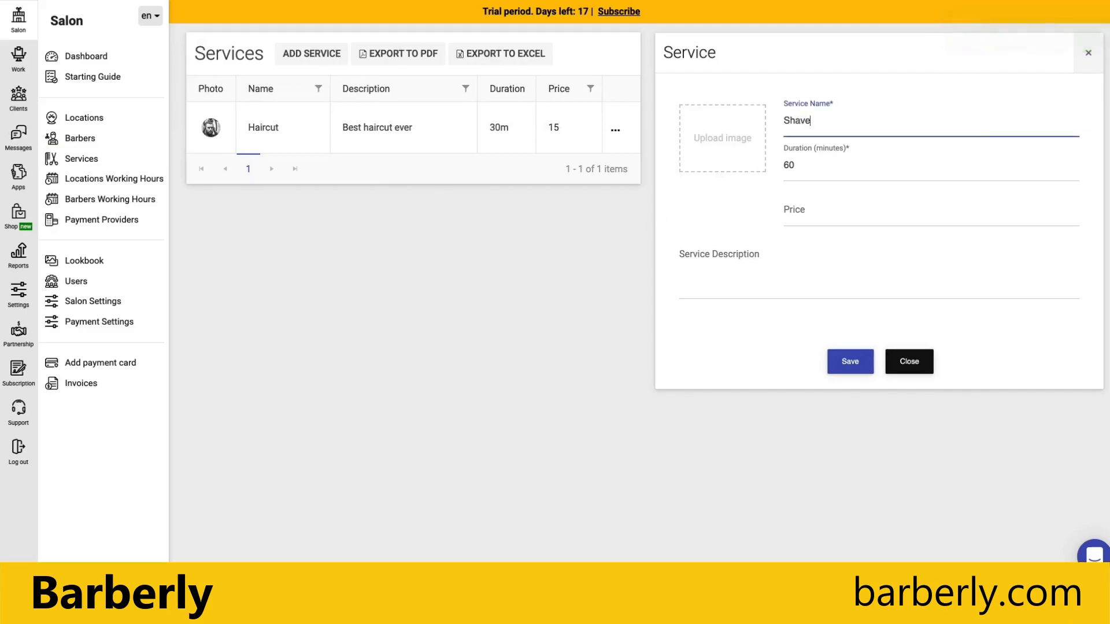
{"action": "double_click", "coordinate": [785, 165]}
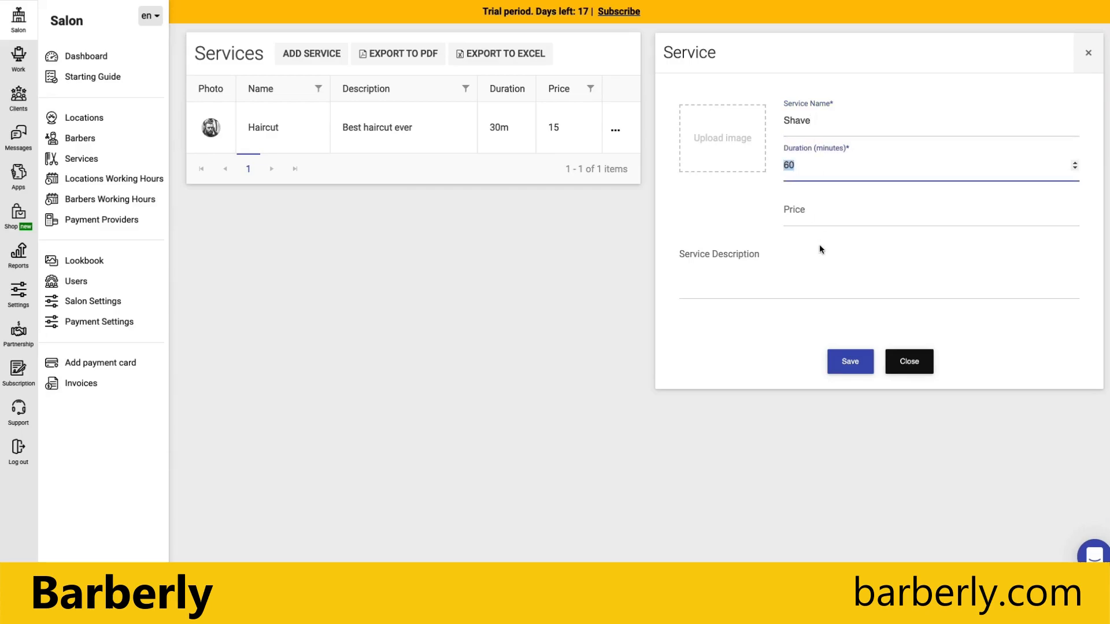
{"action": "type", "text": "20"}
{"action": "left_click", "coordinate": [839, 227]}
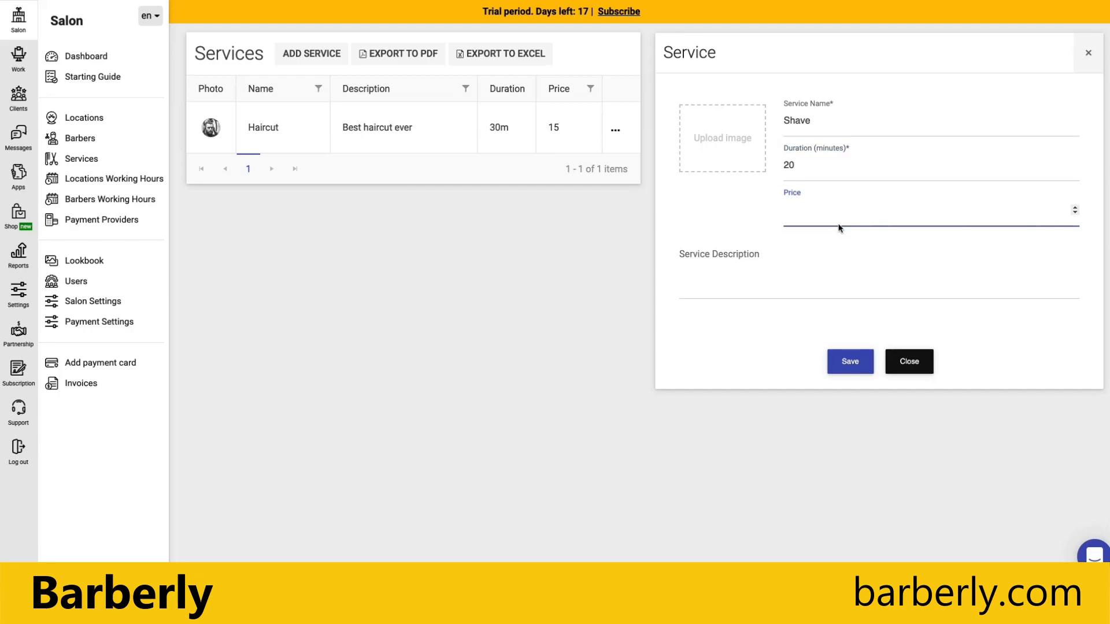
{"action": "left_click", "coordinate": [757, 285]}
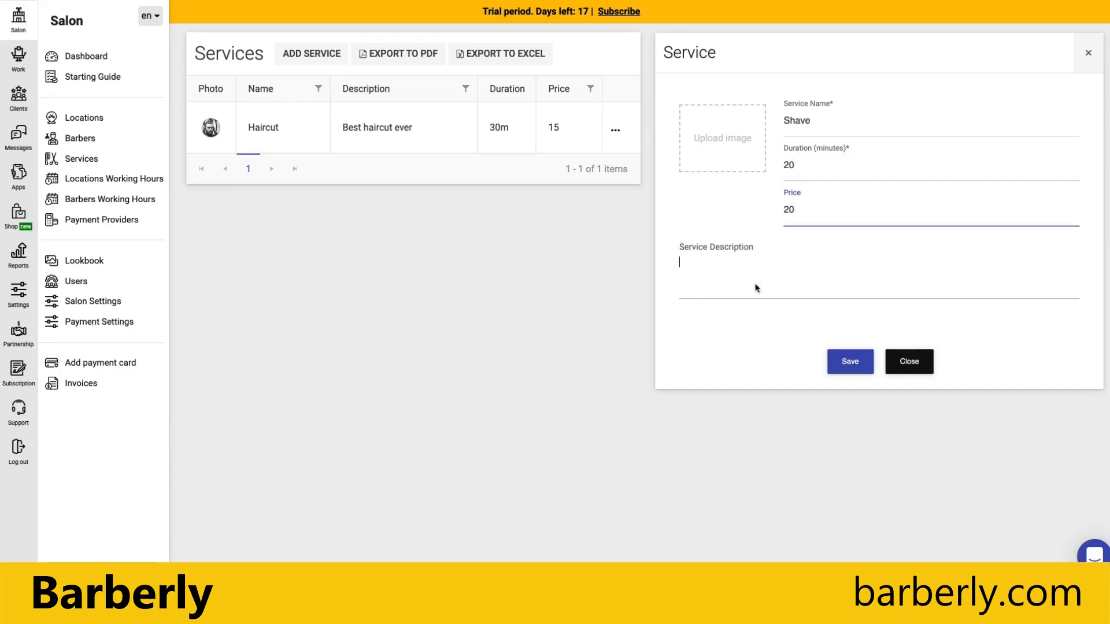
{"action": "type", "text": "Best shaving ever"}
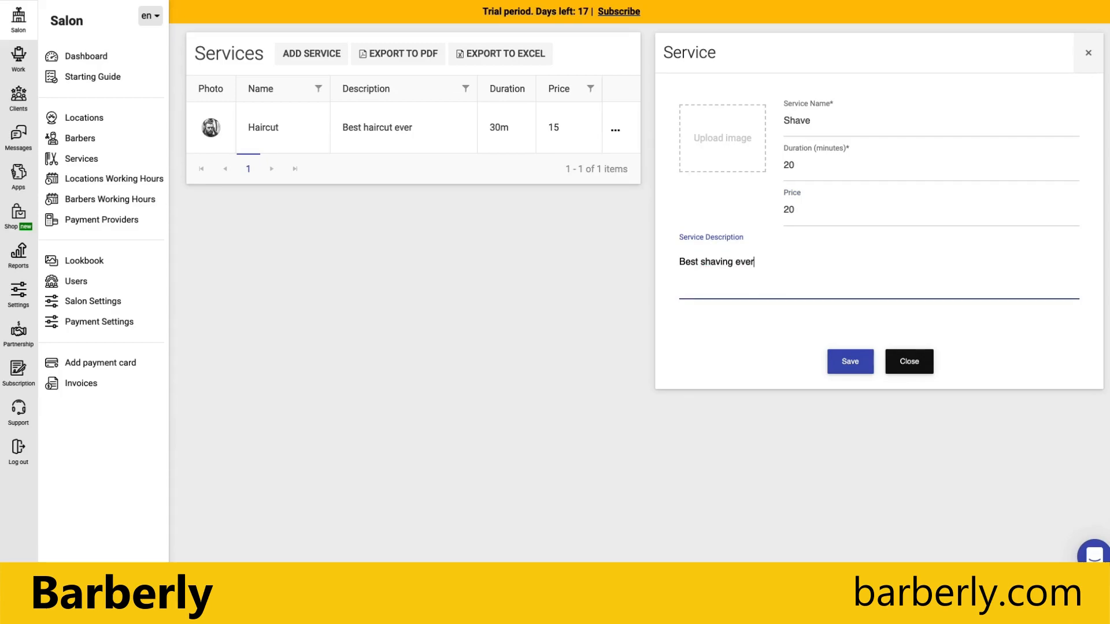
{"action": "left_click", "coordinate": [726, 155]}
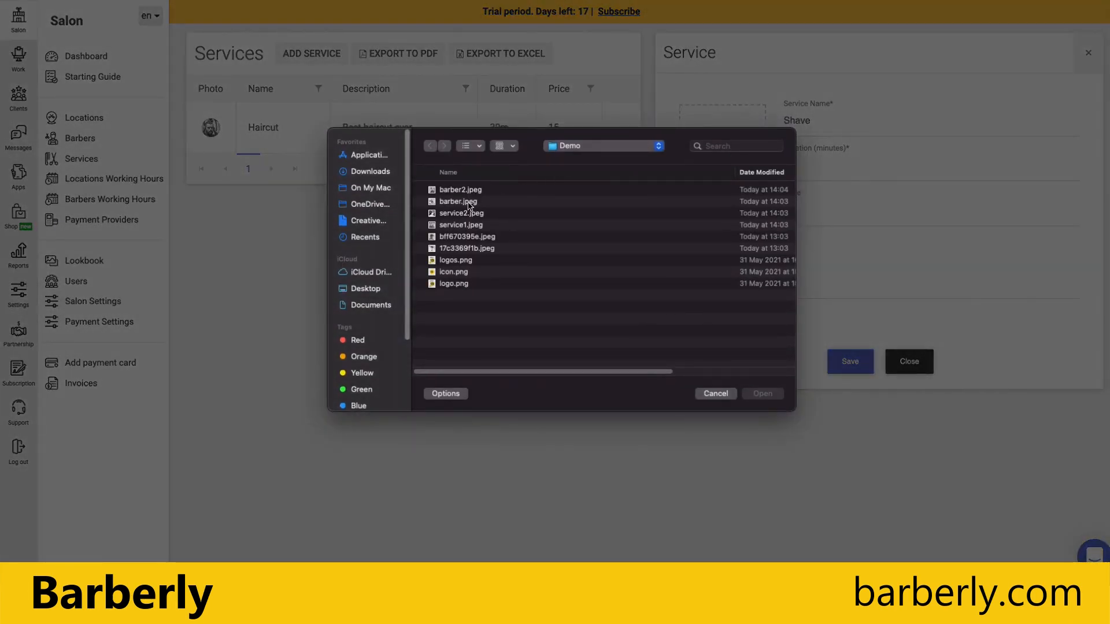
{"action": "double_click", "coordinate": [466, 214]}
{"action": "left_click", "coordinate": [850, 361]}
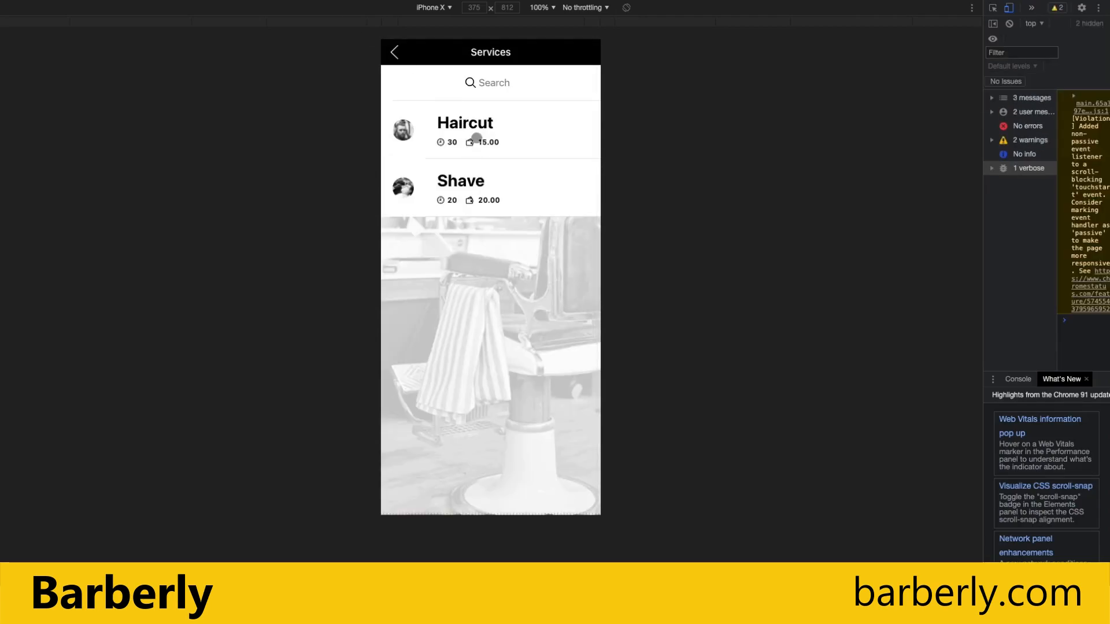
In the mobile app, preview Haircut and Shave, try booking Shave, then back out to welcome.
{"action": "left_click", "coordinate": [448, 132]}
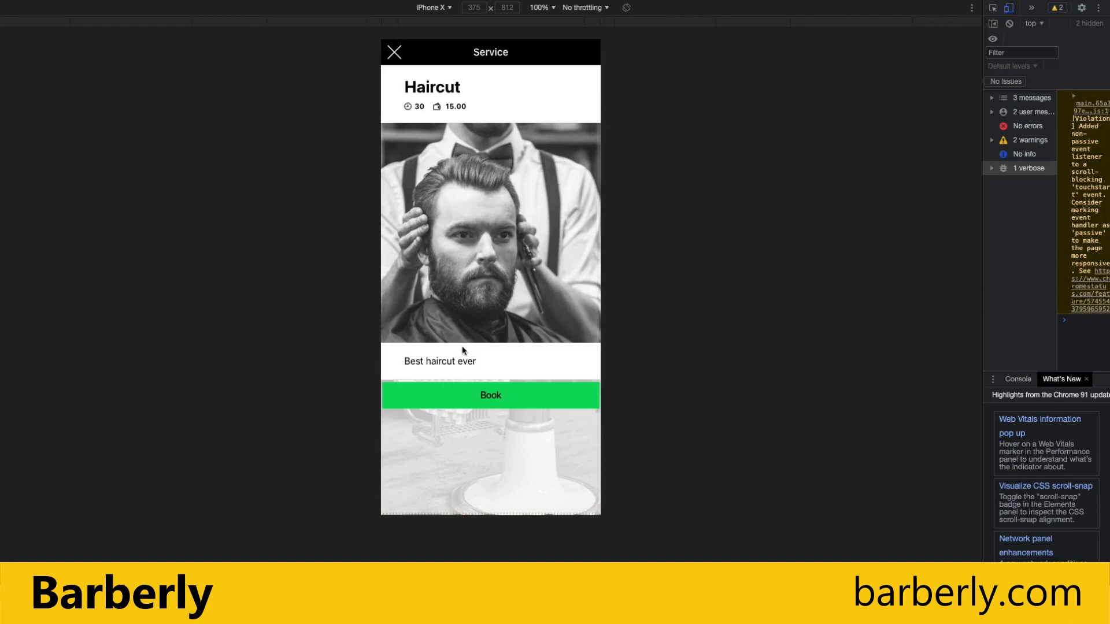
{"action": "left_click", "coordinate": [396, 50]}
{"action": "left_click", "coordinate": [441, 180]}
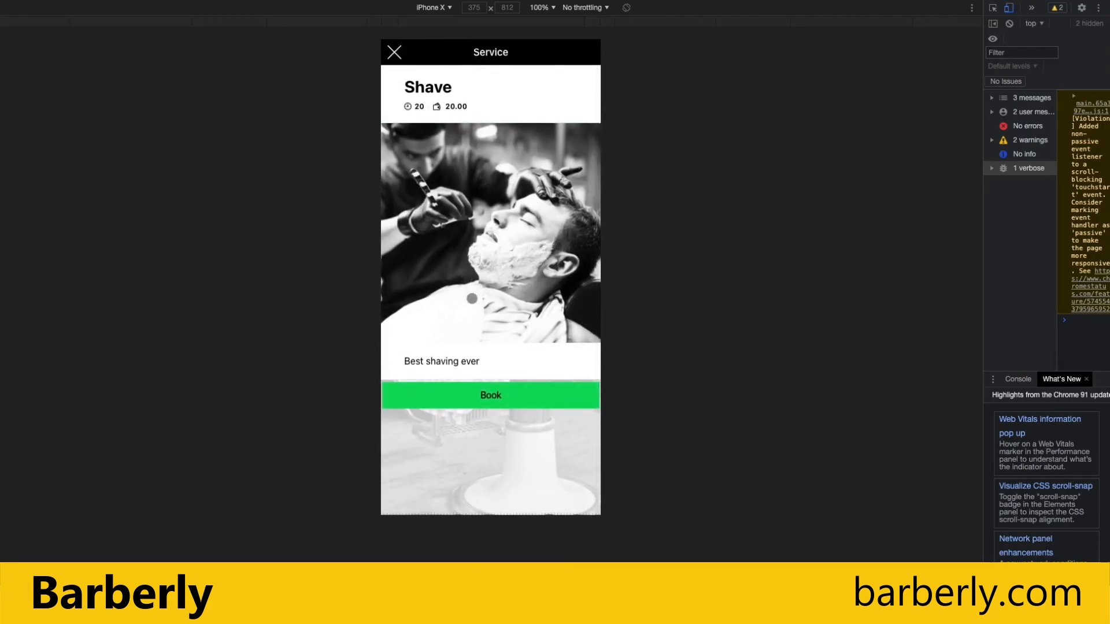
{"action": "left_click", "coordinate": [488, 402]}
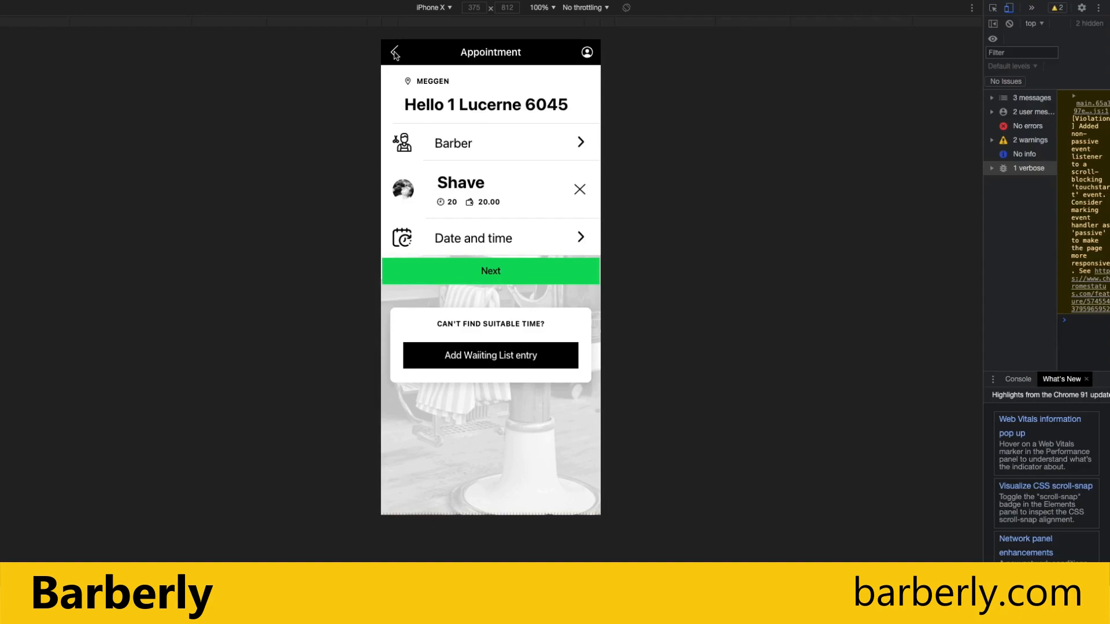
{"action": "left_click", "coordinate": [395, 53]}
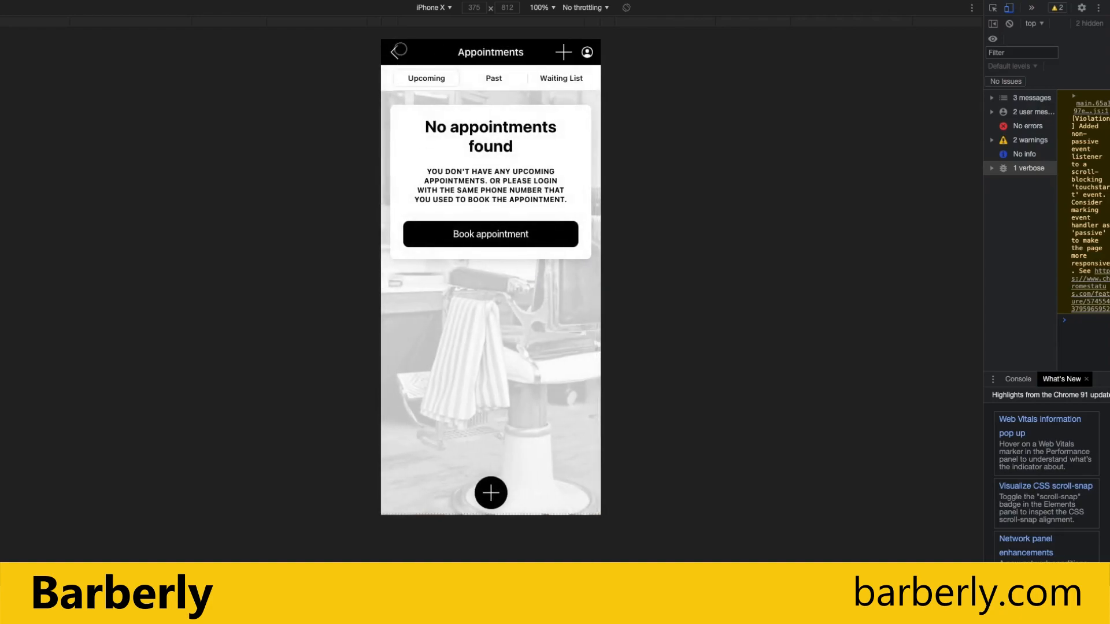
{"action": "left_click", "coordinate": [397, 52]}
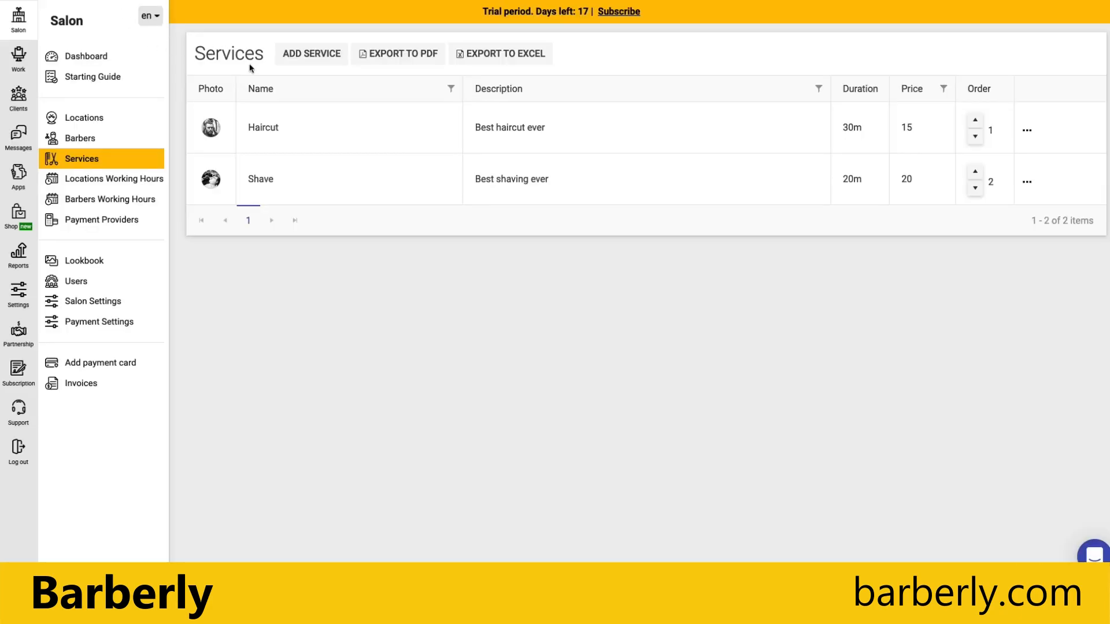
From the Dashboard, open Add first barber/stylist to get a blank barber form.
{"action": "left_click", "coordinate": [86, 56]}
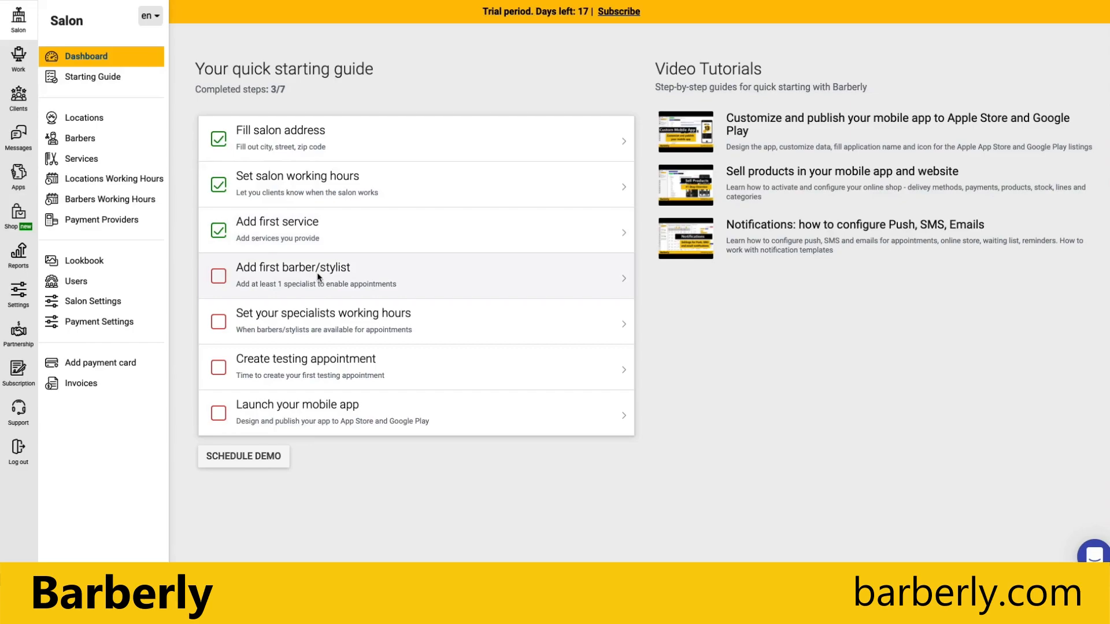
{"action": "left_click", "coordinate": [379, 269]}
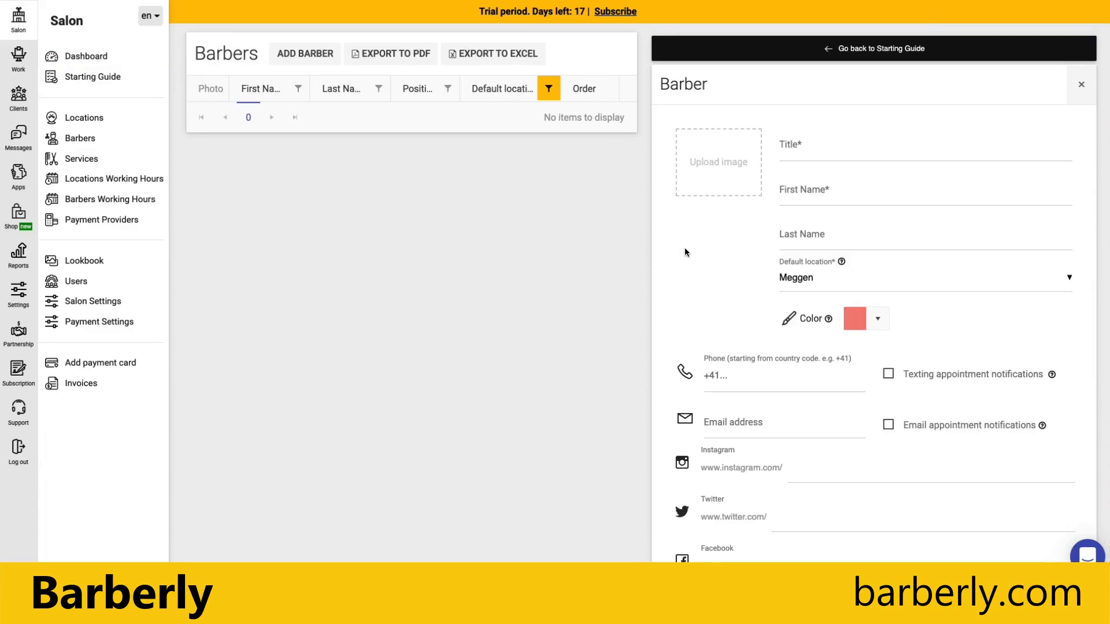
Enter the title Master Barber and the new barber's first and last name.
{"action": "left_click", "coordinate": [822, 157]}
{"action": "type", "text": "Master"}
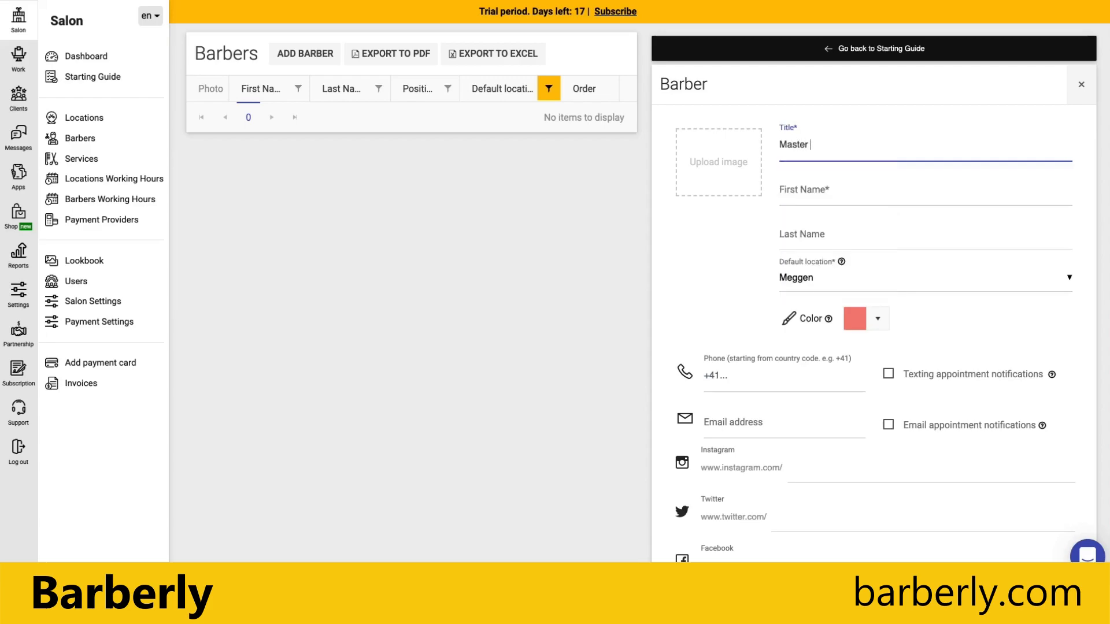
{"action": "type", "text": " Barber"}
{"action": "left_click", "coordinate": [831, 189]}
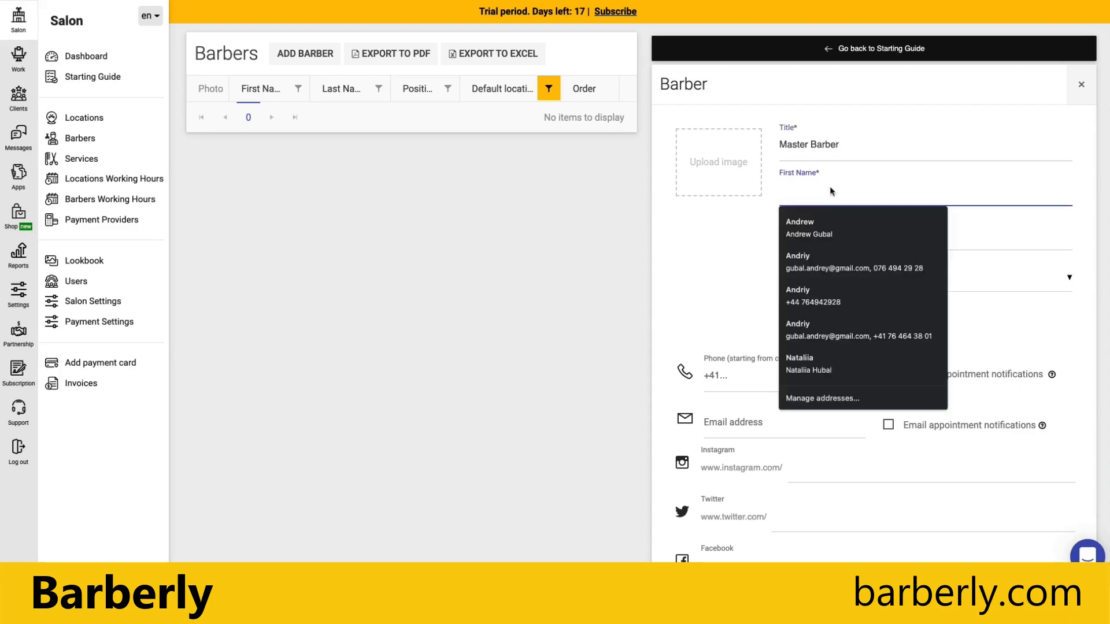
{"action": "type", "text": "John Dow"}
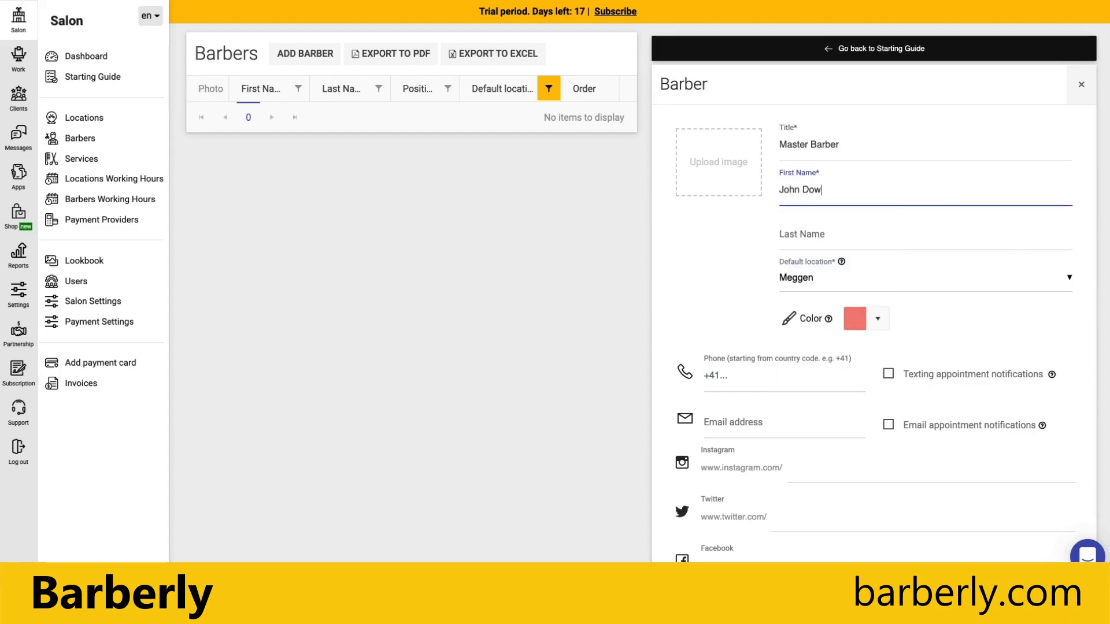
{"action": "key", "text": "BackSpace"}
{"action": "key", "text": "BackSpace"}
{"action": "key", "text": "BackSpace"}
{"action": "key", "text": "BackSpace"}
{"action": "left_click", "coordinate": [816, 235]}
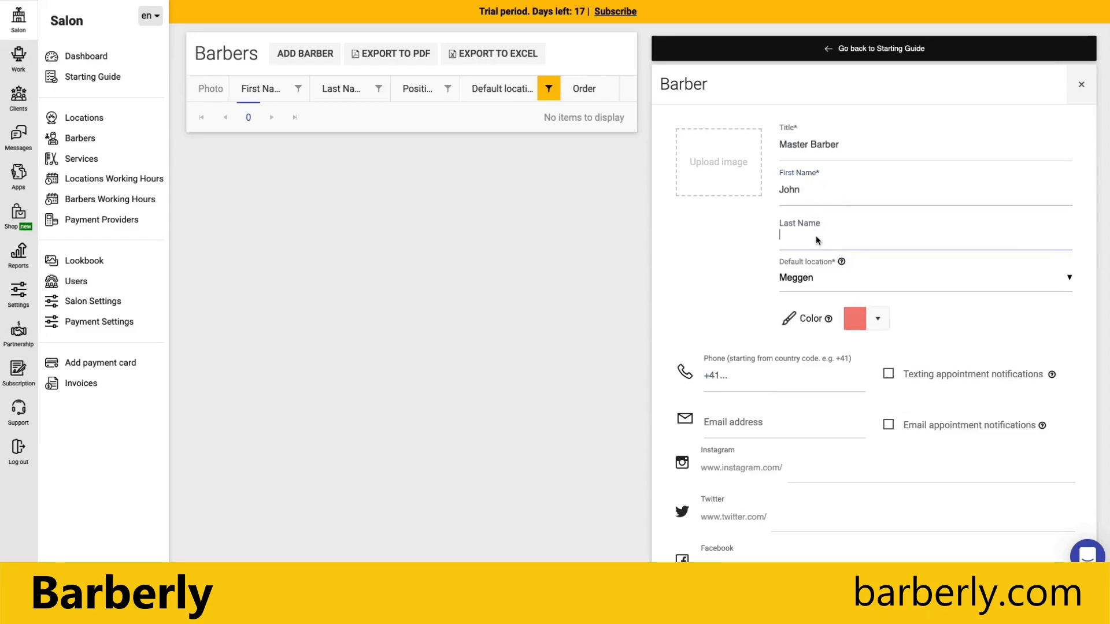
{"action": "type", "text": "Dow"}
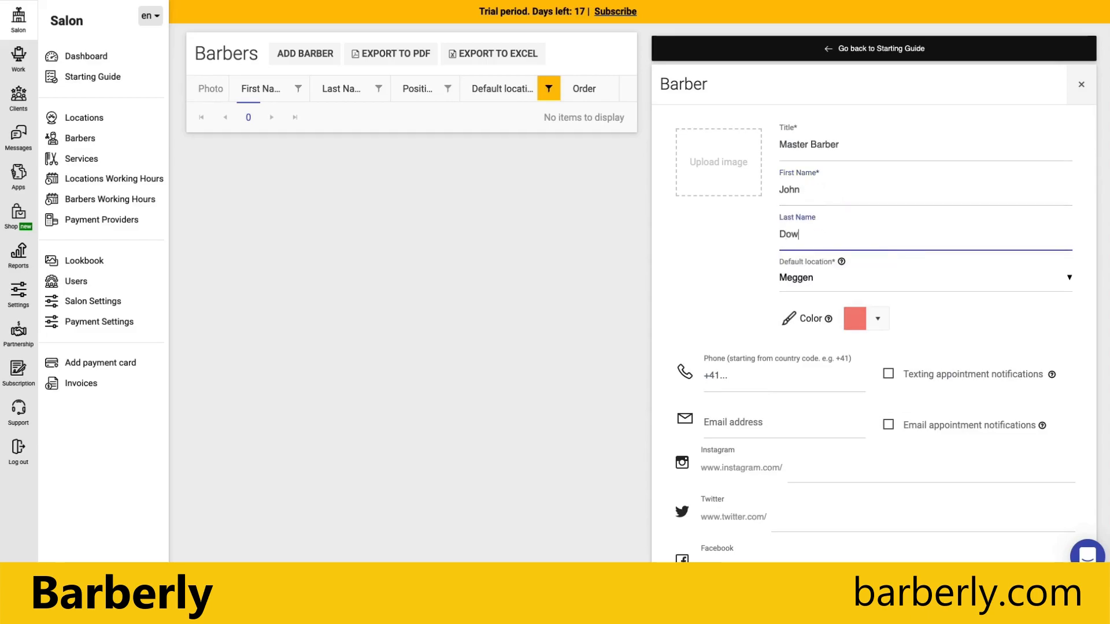
{"action": "left_click", "coordinate": [753, 308]}
Open the barber's colour swatch picker and cancel it, keeping the current colour.
{"action": "scroll", "coordinate": [740, 310], "scroll_direction": "down", "scroll_amount": 1}
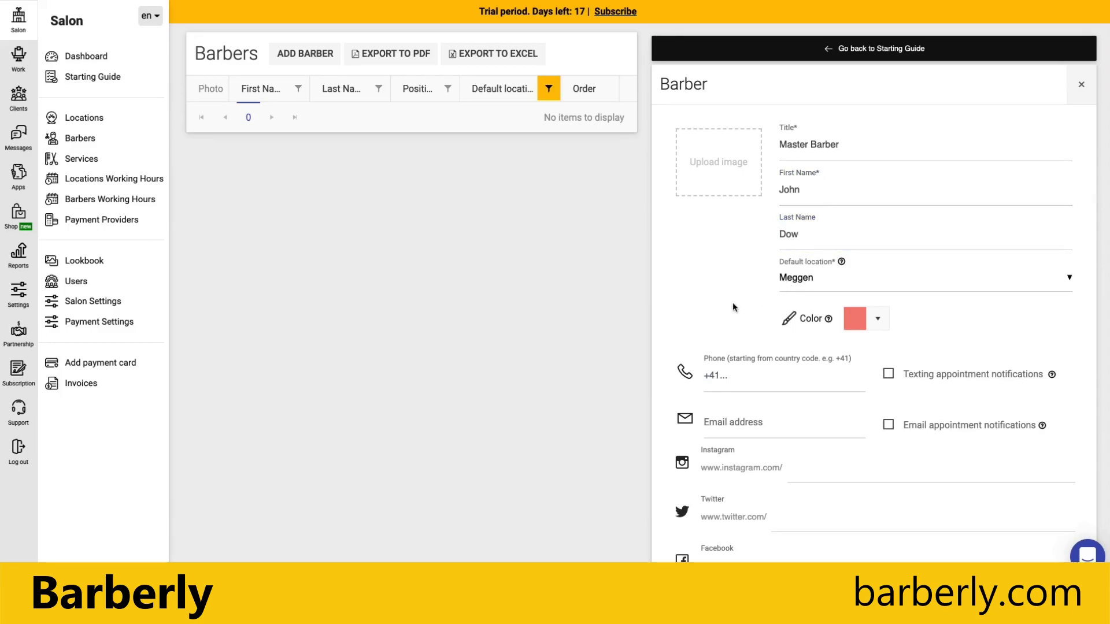
{"action": "scroll", "coordinate": [740, 309], "scroll_direction": "down", "scroll_amount": 1}
{"action": "left_click", "coordinate": [861, 295]}
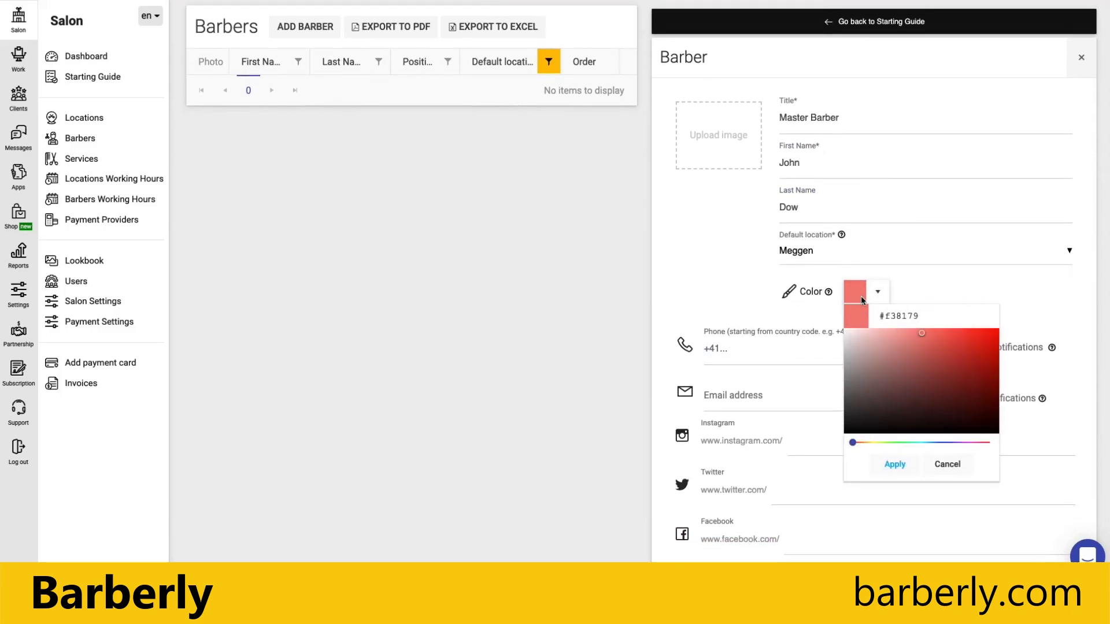
{"action": "left_click", "coordinate": [742, 285]}
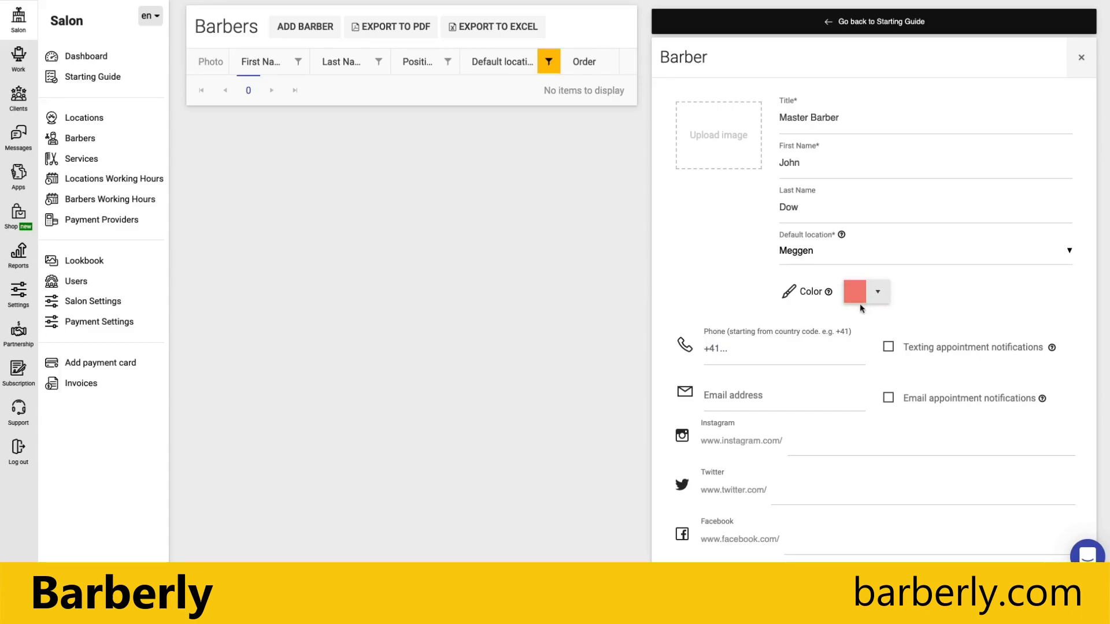
Enter the barber's phone number and save the new barber.
{"action": "left_click", "coordinate": [749, 360]}
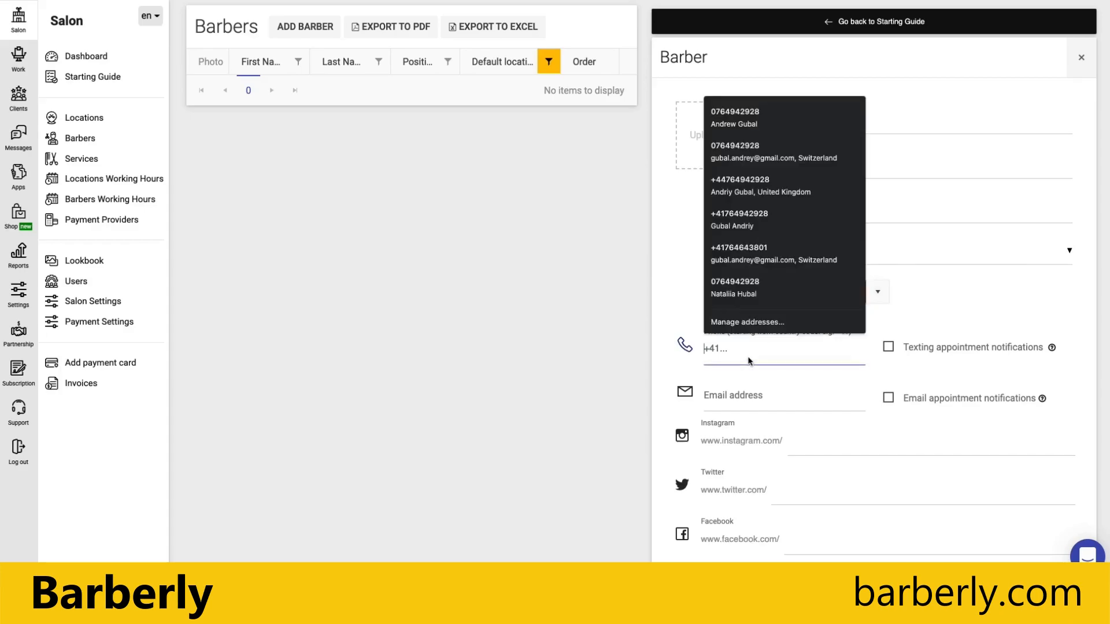
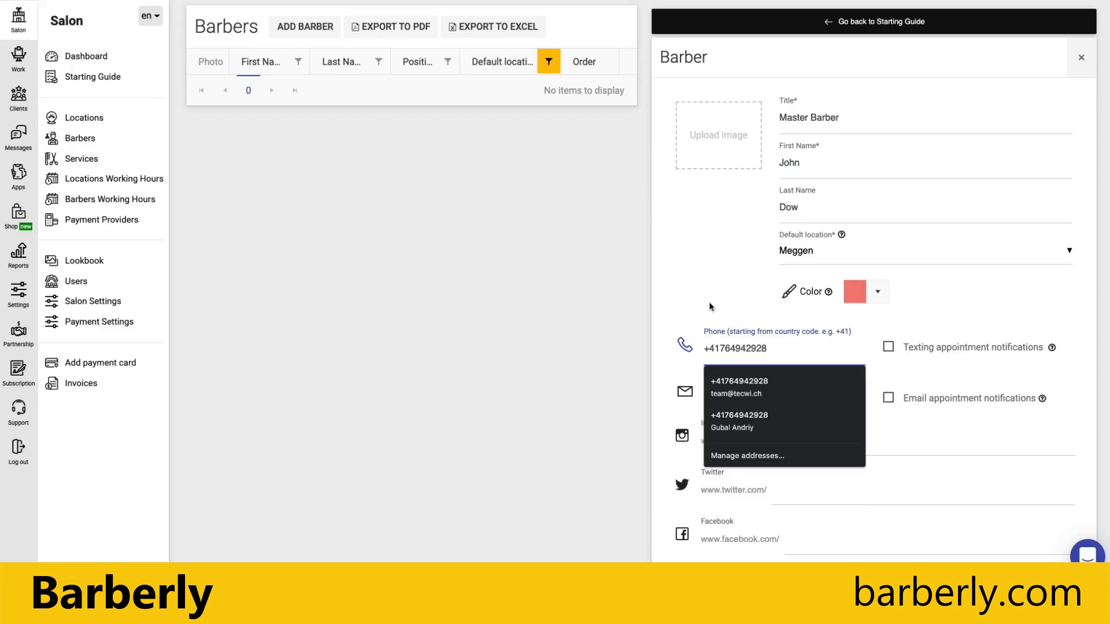
{"action": "left_click", "coordinate": [702, 302]}
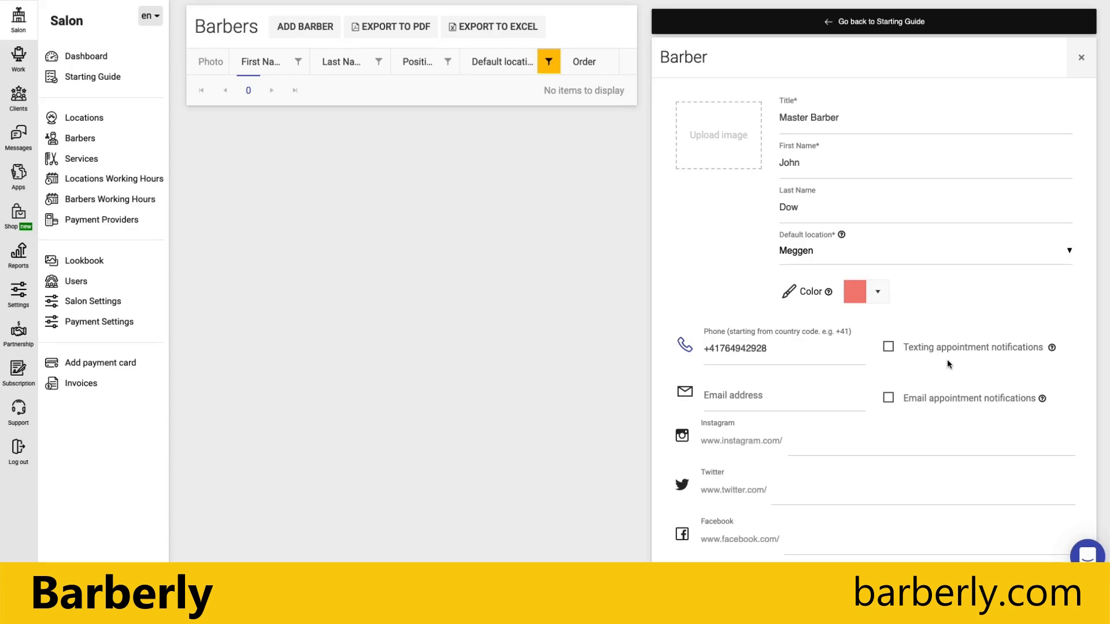
{"action": "left_click", "coordinate": [749, 398]}
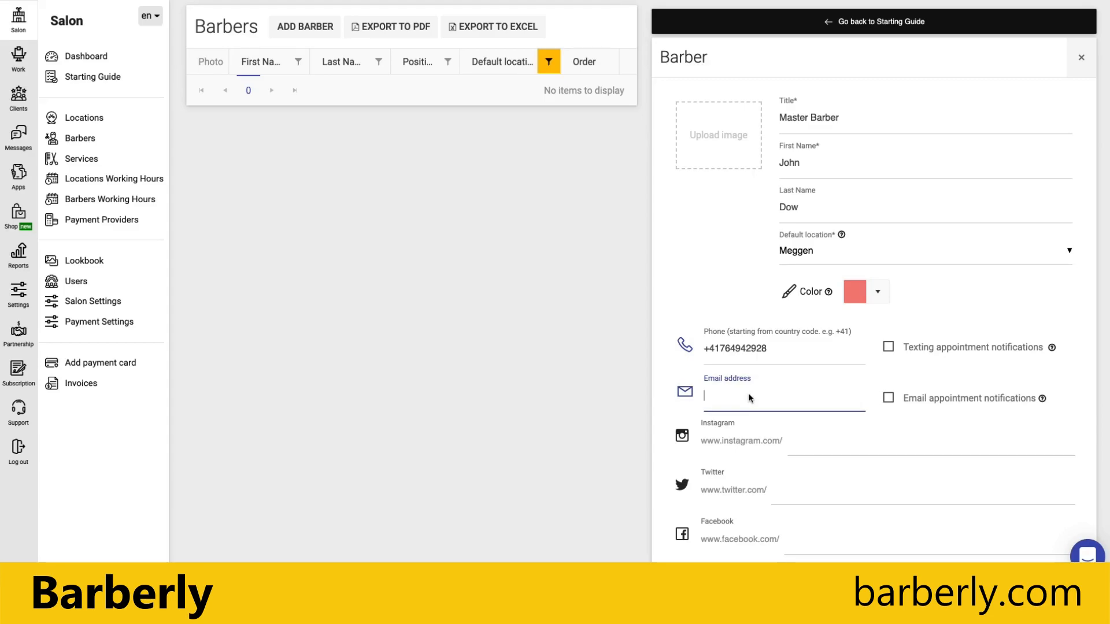
{"action": "scroll", "coordinate": [739, 359], "scroll_direction": "down", "scroll_amount": 3}
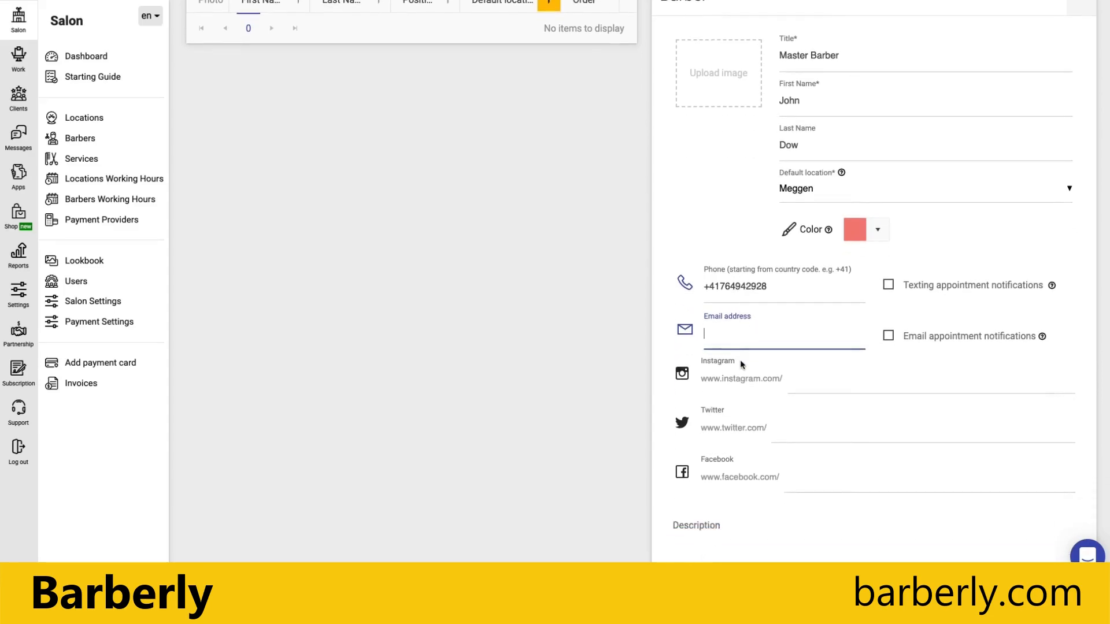
{"action": "scroll", "coordinate": [743, 357], "scroll_direction": "up", "scroll_amount": 4}
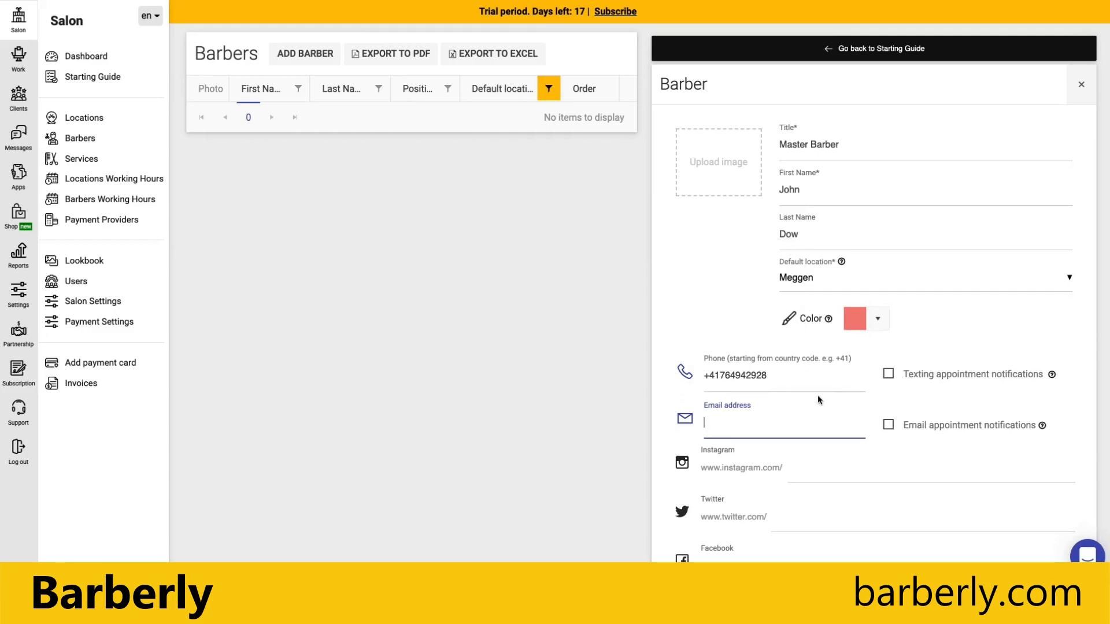
{"action": "scroll", "coordinate": [817, 394], "scroll_direction": "down", "scroll_amount": 3}
{"action": "left_click", "coordinate": [843, 550]}
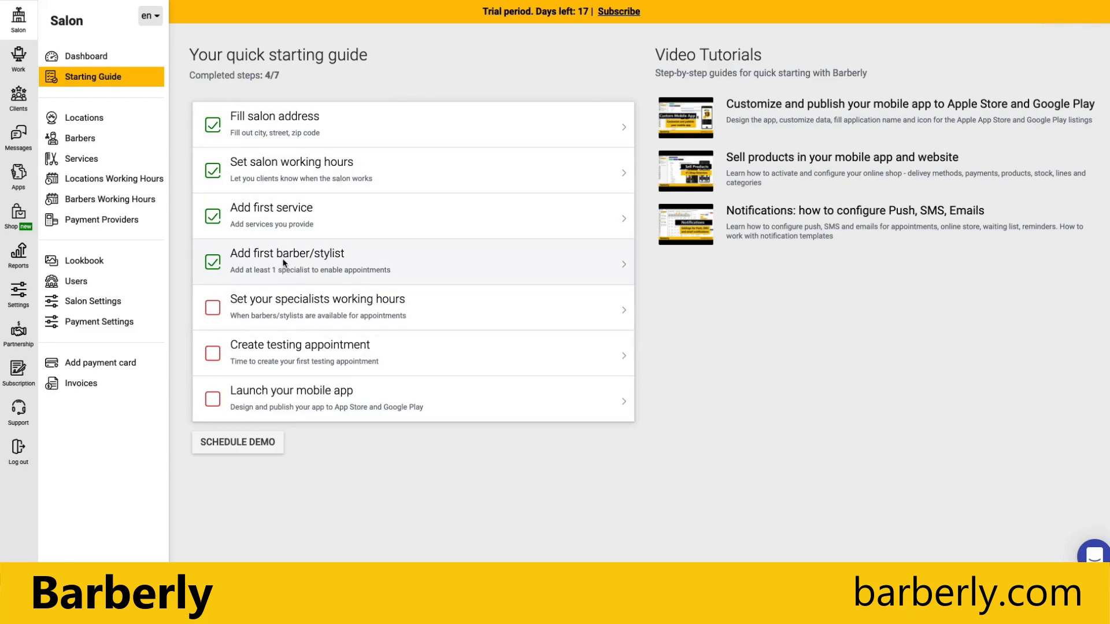
Reload the mobile app and check the new barber's profile offering Haircut and Shave.
{"action": "left_click", "coordinate": [89, 140]}
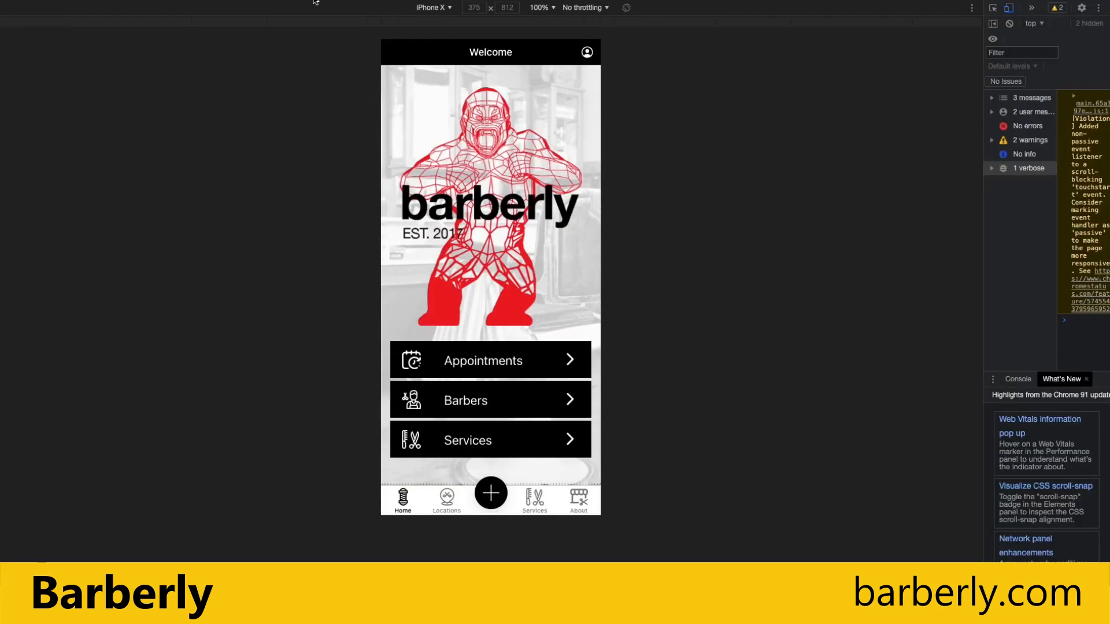
{"action": "key", "text": "super+r"}
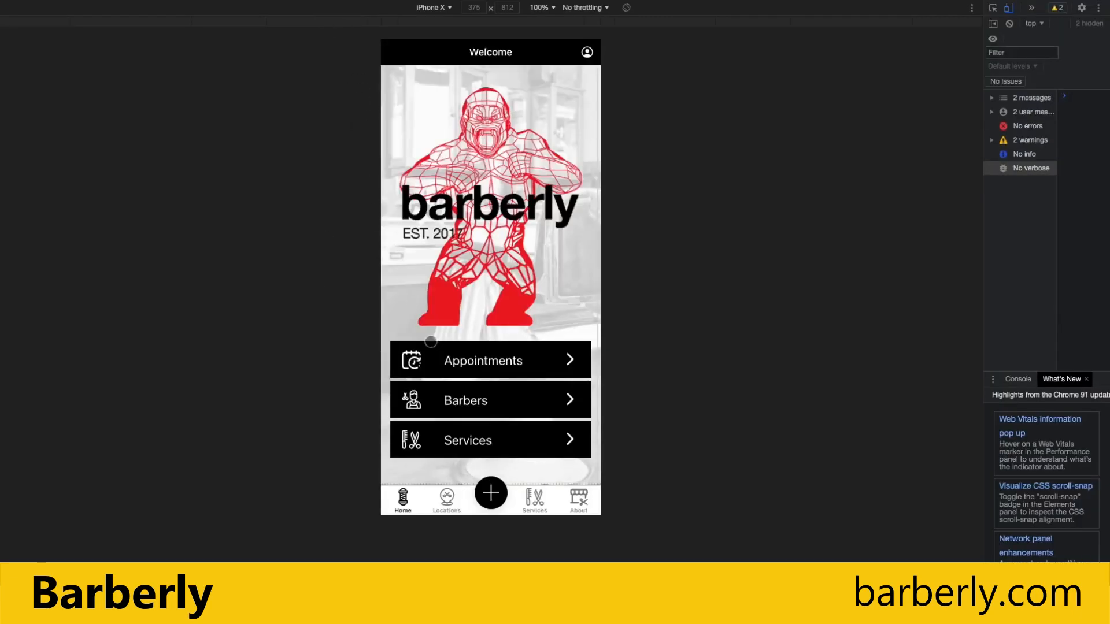
{"action": "left_click", "coordinate": [488, 392]}
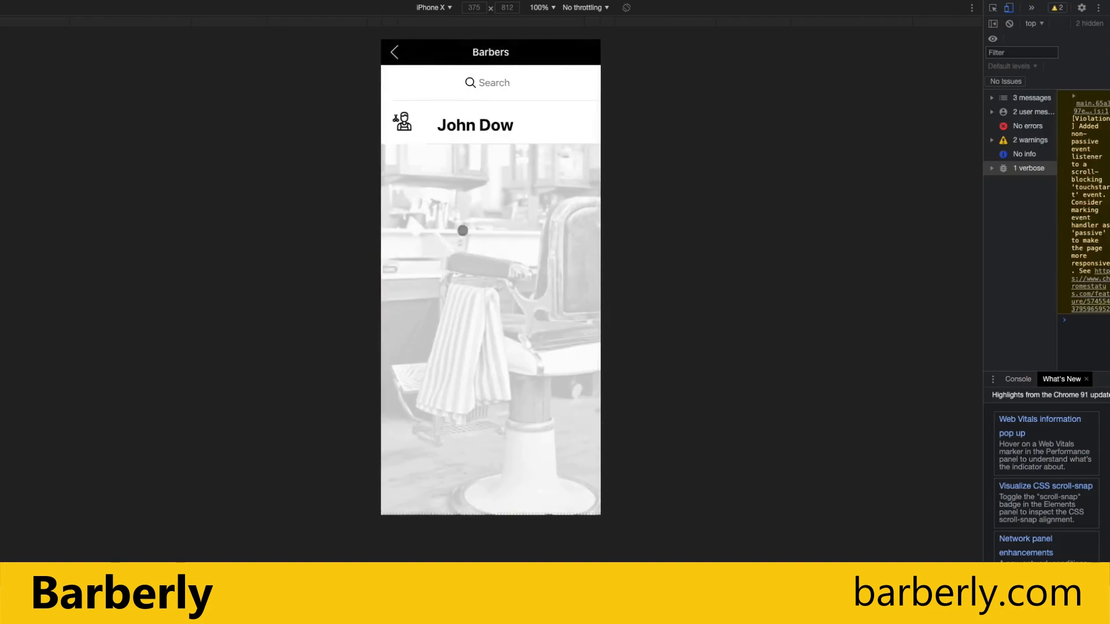
{"action": "left_click", "coordinate": [473, 118]}
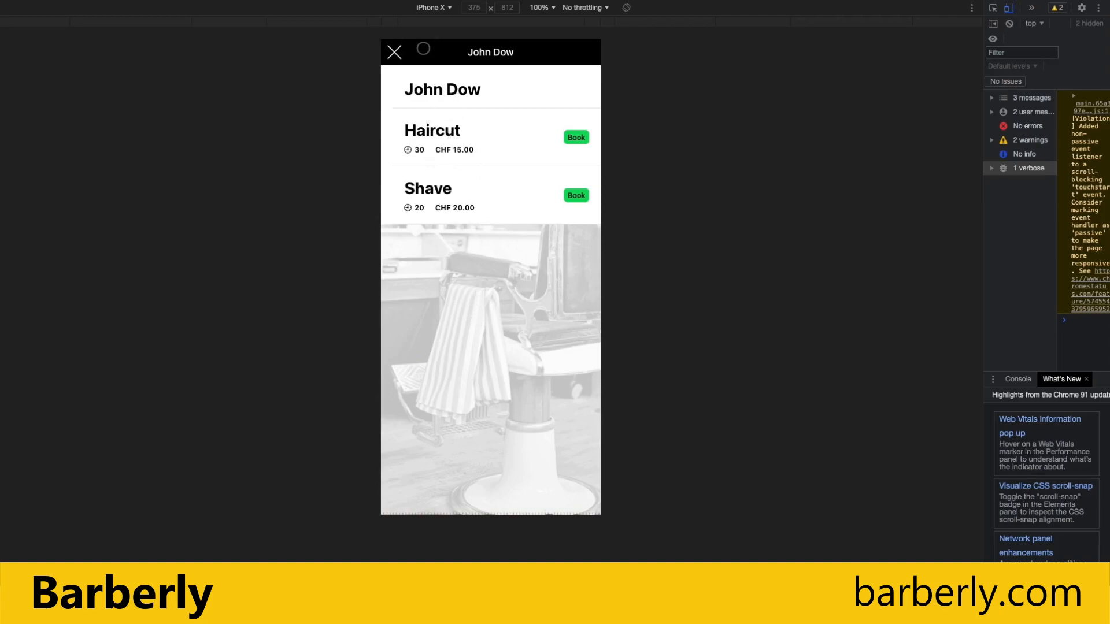
{"action": "left_click", "coordinate": [395, 52]}
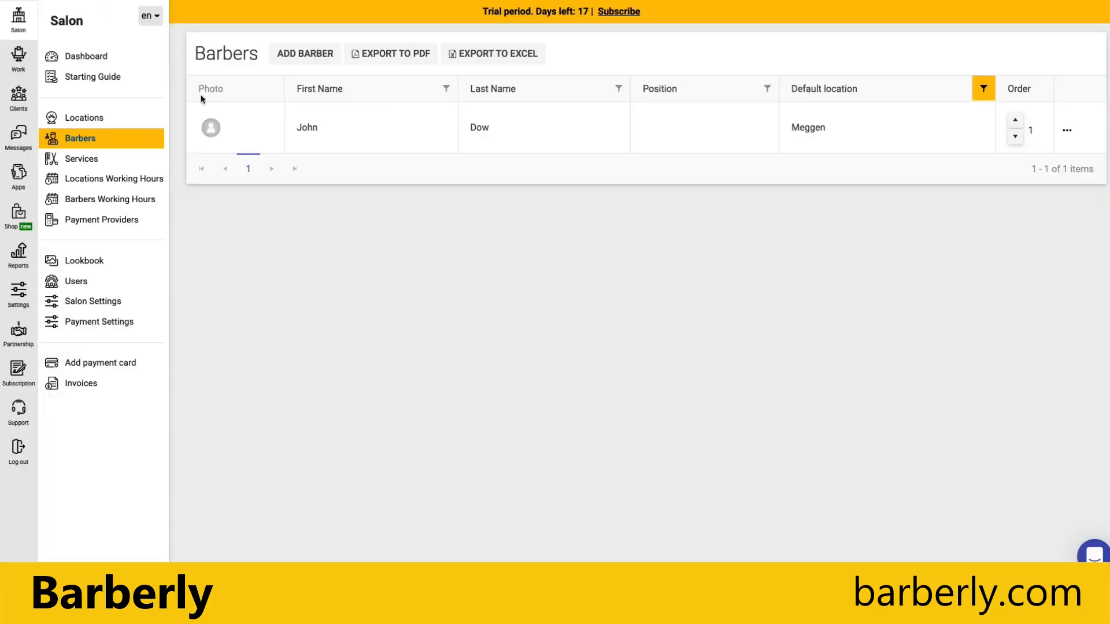
Give the first barber photo barber.jpeg and description 'The best barber in our salon. 20 years of exp.', then save.
{"action": "left_click", "coordinate": [321, 137]}
{"action": "left_click", "coordinate": [719, 134]}
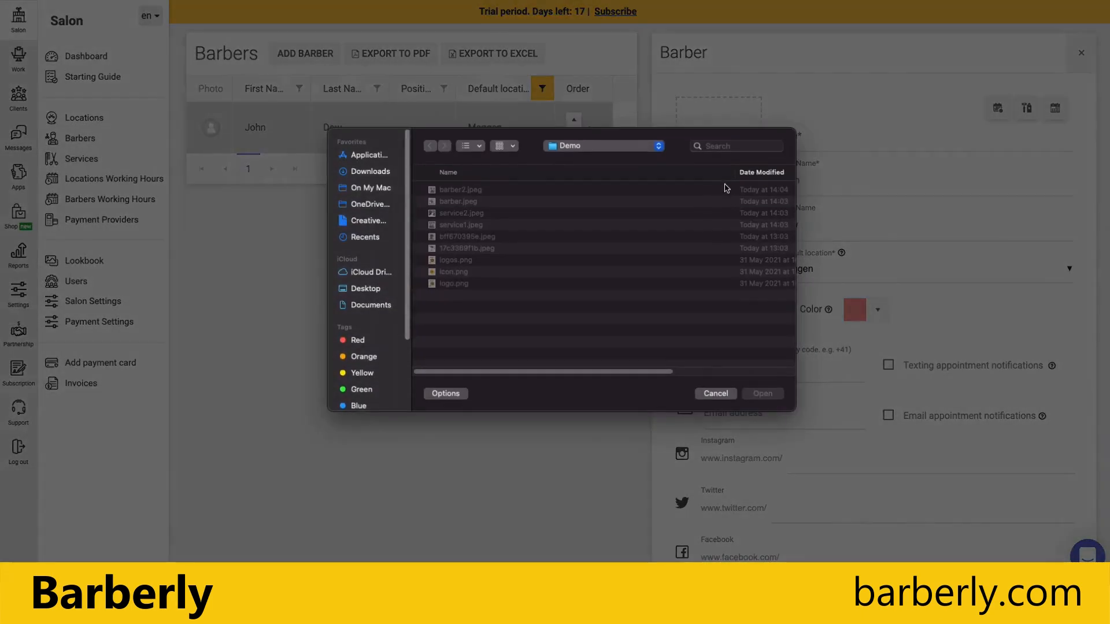
{"action": "double_click", "coordinate": [456, 202]}
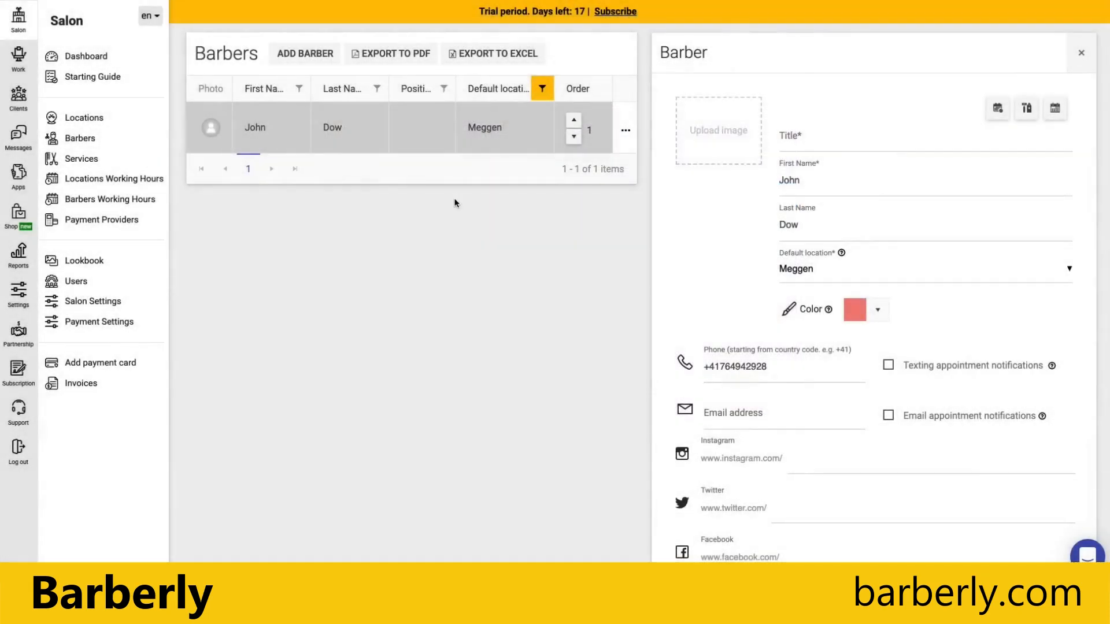
{"action": "scroll", "coordinate": [746, 265], "scroll_direction": "down", "scroll_amount": 5}
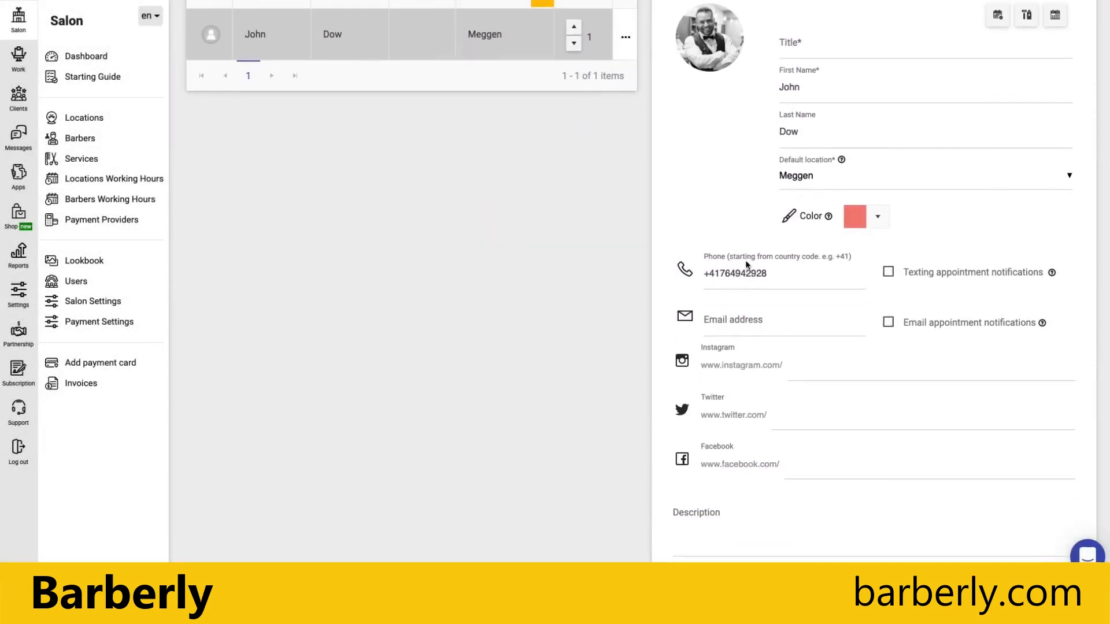
{"action": "left_click", "coordinate": [758, 471]}
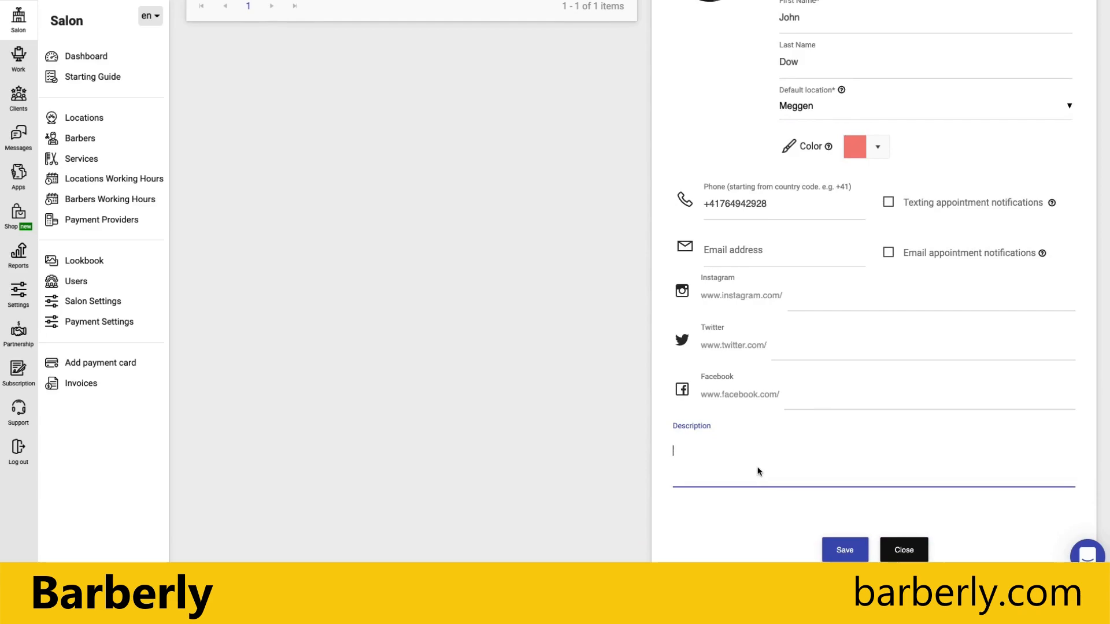
{"action": "type", "text": "The best barber in our salo"}
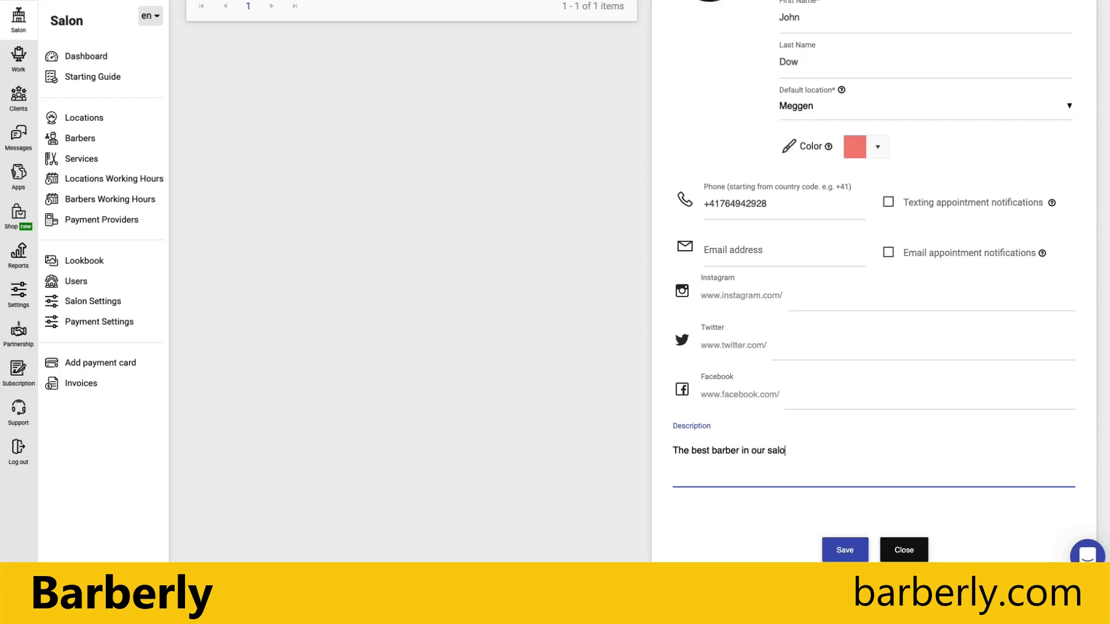
{"action": "type", "text": "n. 20 years of exp."}
{"action": "left_click_drag", "start_coordinate": [872, 452], "coordinate": [661, 458]}
{"action": "key", "text": "ctrl+c"}
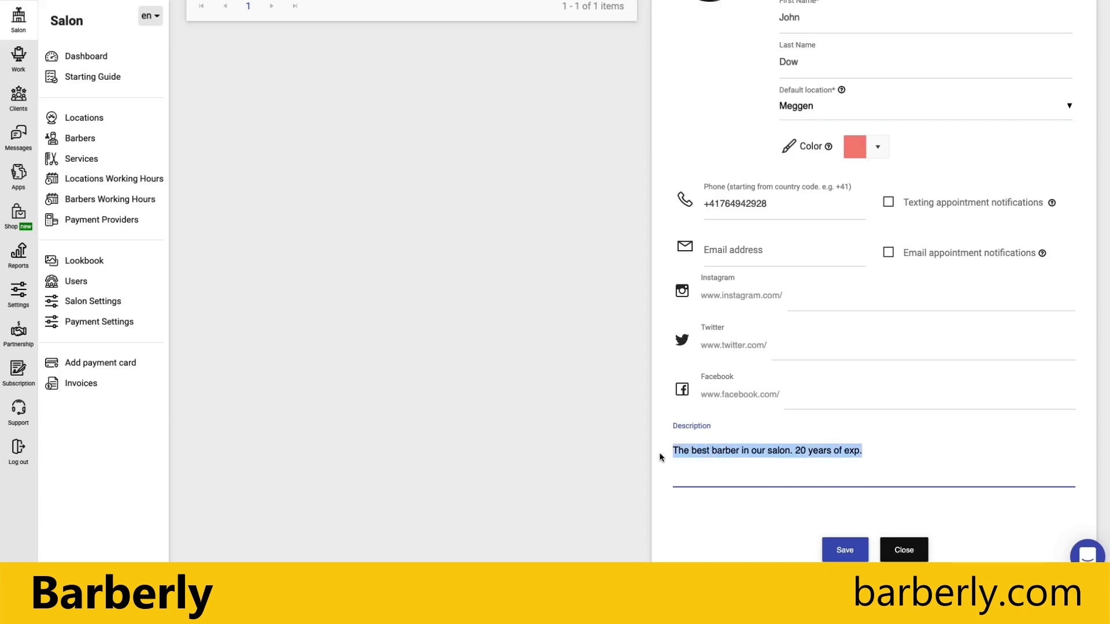
{"action": "left_click", "coordinate": [824, 555]}
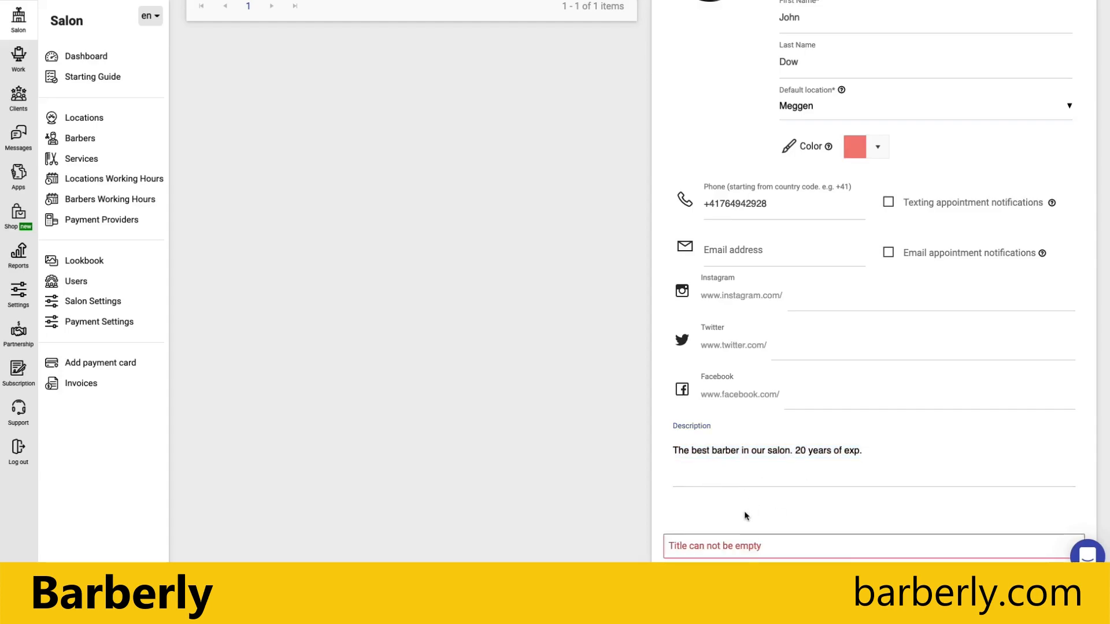
Fill in the barber's empty title as Master barber and save.
{"action": "scroll", "coordinate": [745, 516], "scroll_direction": "down", "scroll_amount": 1}
{"action": "scroll", "coordinate": [735, 401], "scroll_direction": "up", "scroll_amount": 4}
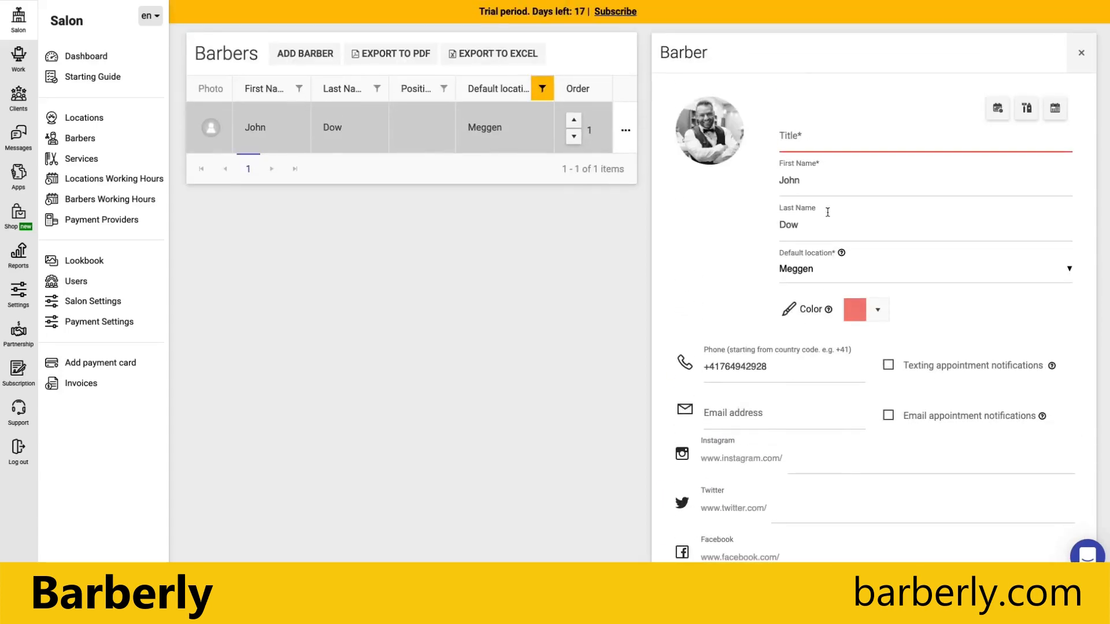
{"action": "left_click", "coordinate": [820, 139]}
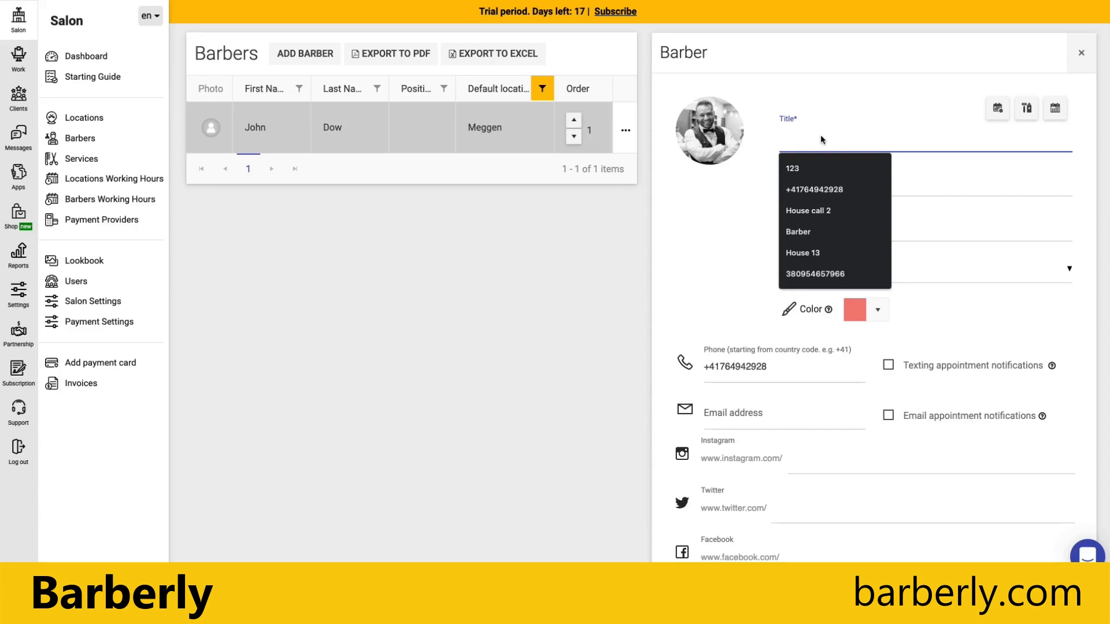
{"action": "type", "text": "Master barber"}
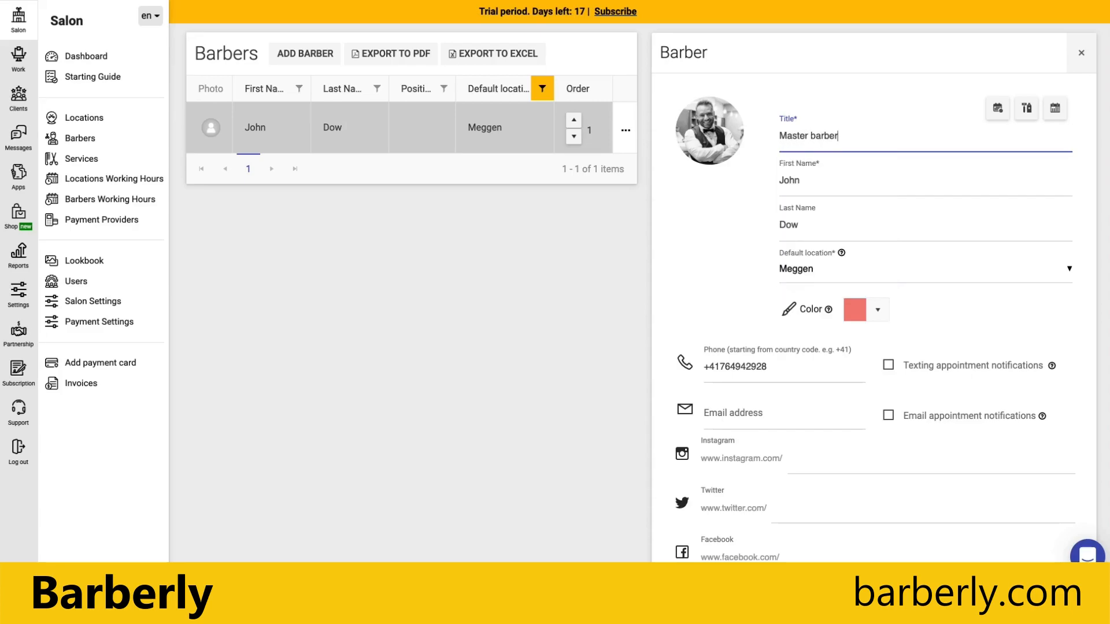
{"action": "left_click", "coordinate": [719, 246]}
{"action": "scroll", "coordinate": [730, 282], "scroll_direction": "down", "scroll_amount": 3}
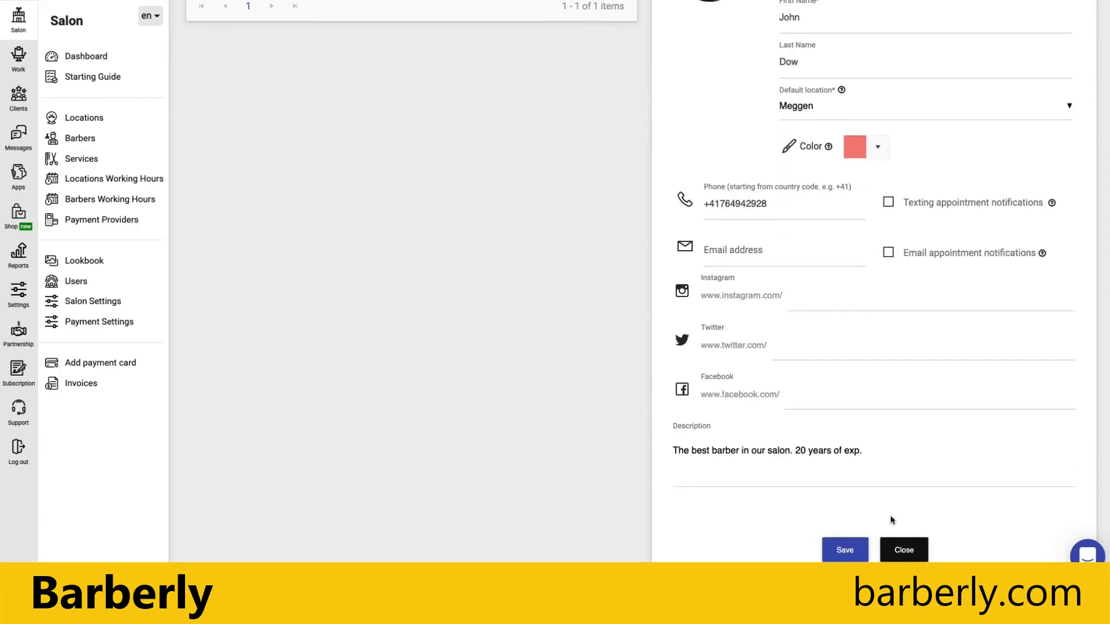
{"action": "left_click", "coordinate": [853, 560]}
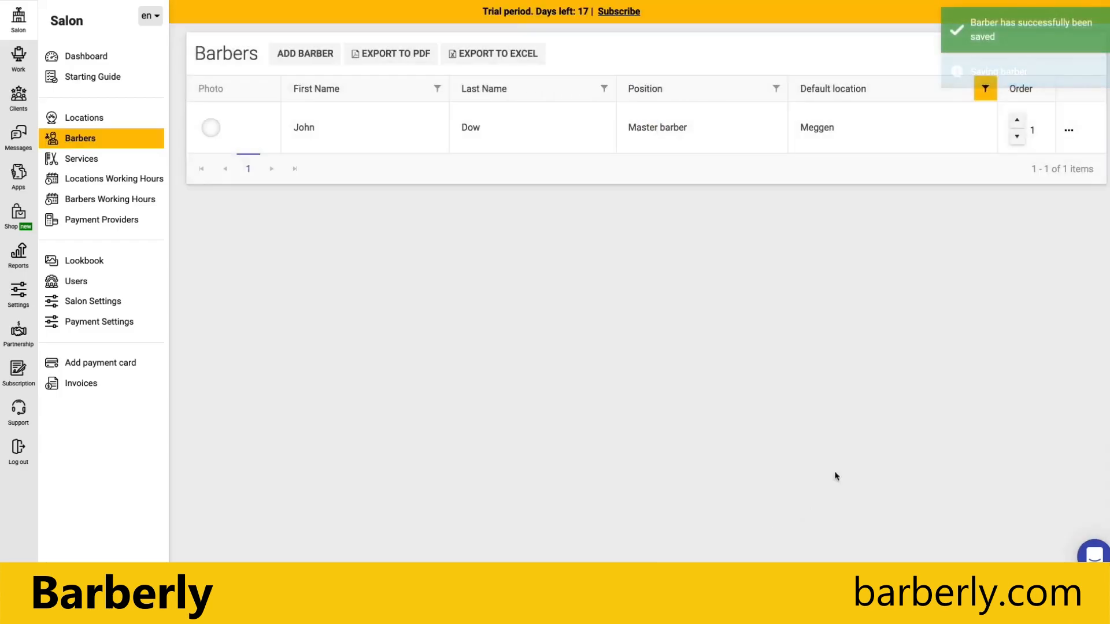
{"action": "left_click", "coordinate": [305, 54]}
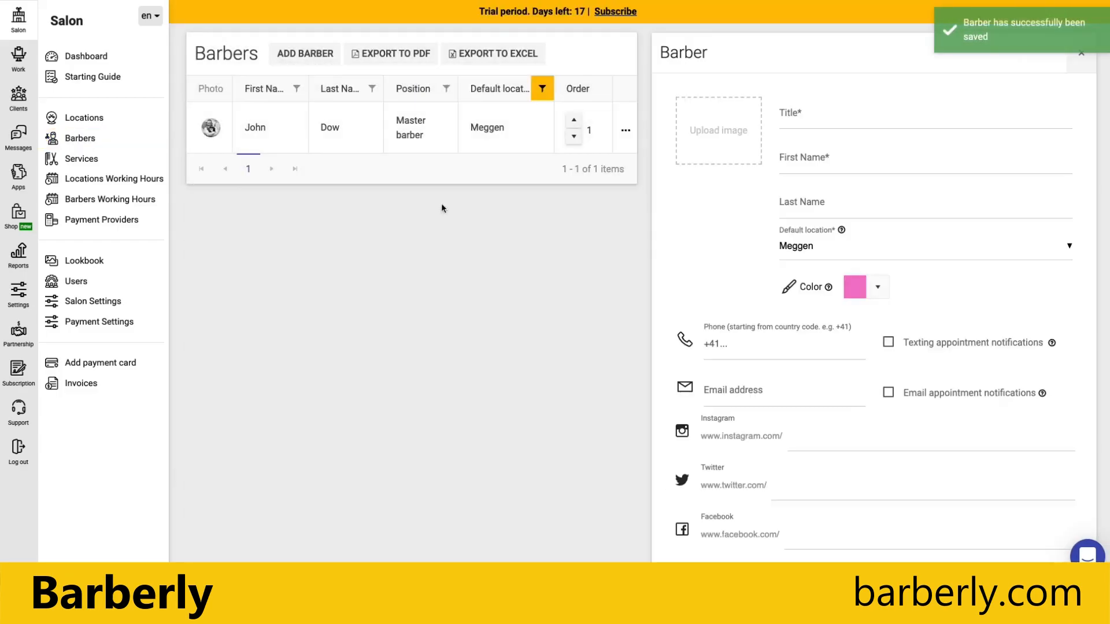
Enter the title Barber and the new barber's first and last name.
{"action": "left_click", "coordinate": [814, 118]}
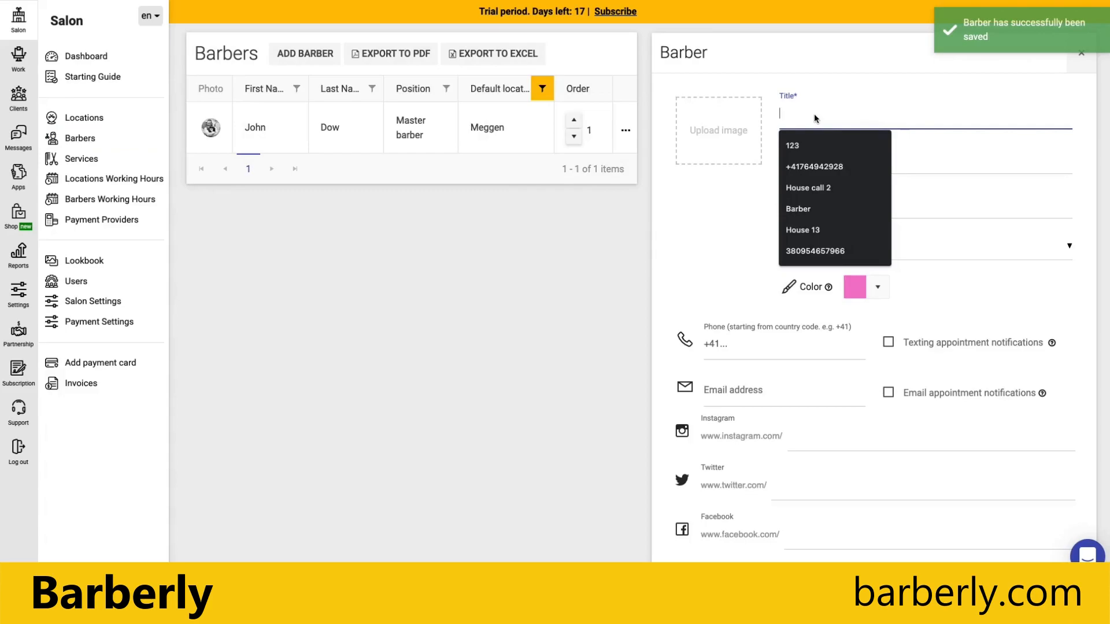
{"action": "type", "text": "Barber"}
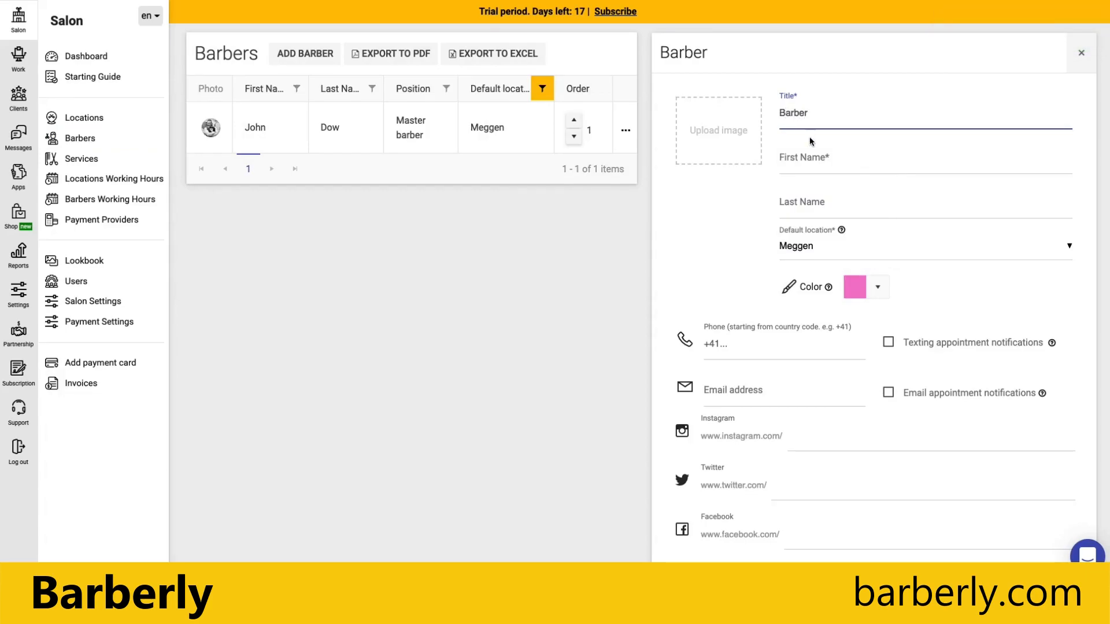
{"action": "left_click", "coordinate": [806, 157]}
{"action": "type", "text": "Richard"}
{"action": "left_click", "coordinate": [796, 202]}
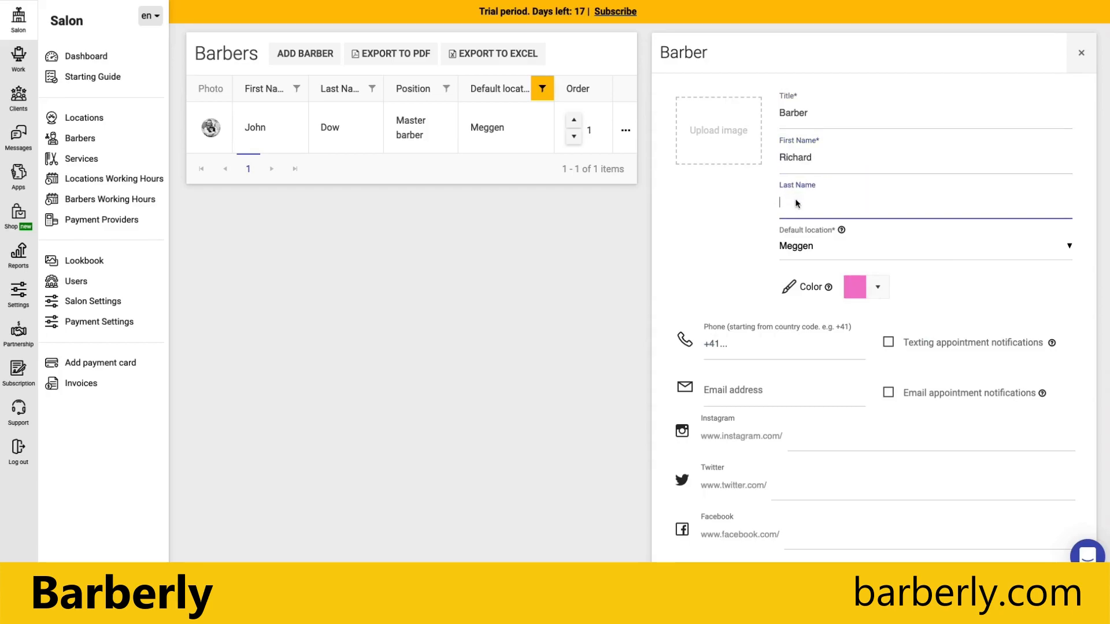
Pick and apply a dark blue colour for the new barber.
{"action": "scroll", "coordinate": [850, 374], "scroll_direction": "down", "scroll_amount": 1}
{"action": "left_click", "coordinate": [866, 276]}
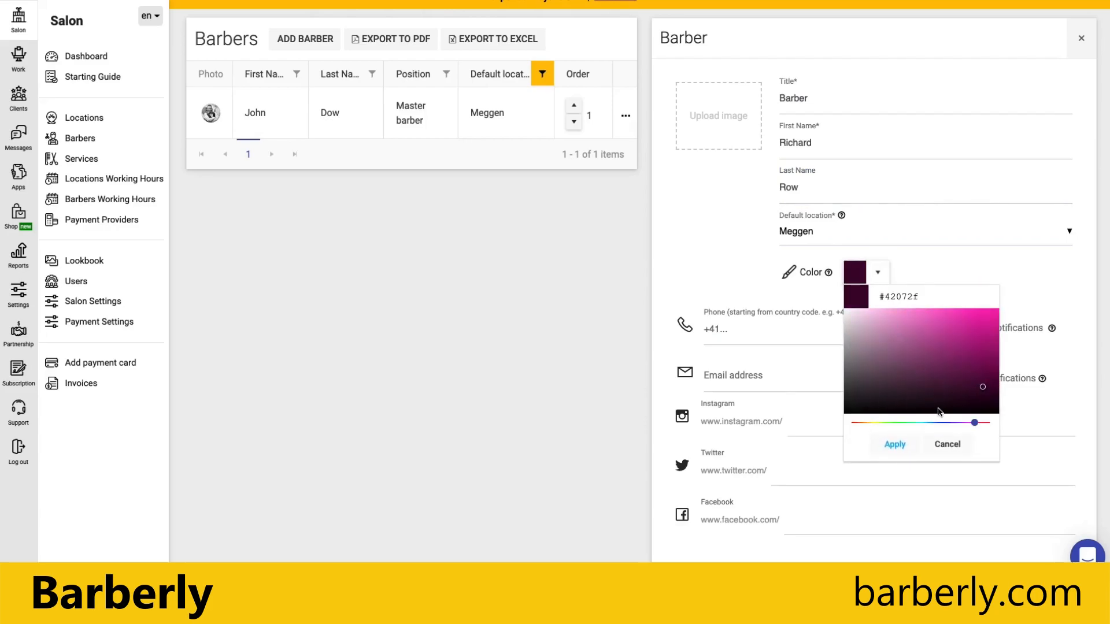
{"action": "left_click", "coordinate": [938, 423]}
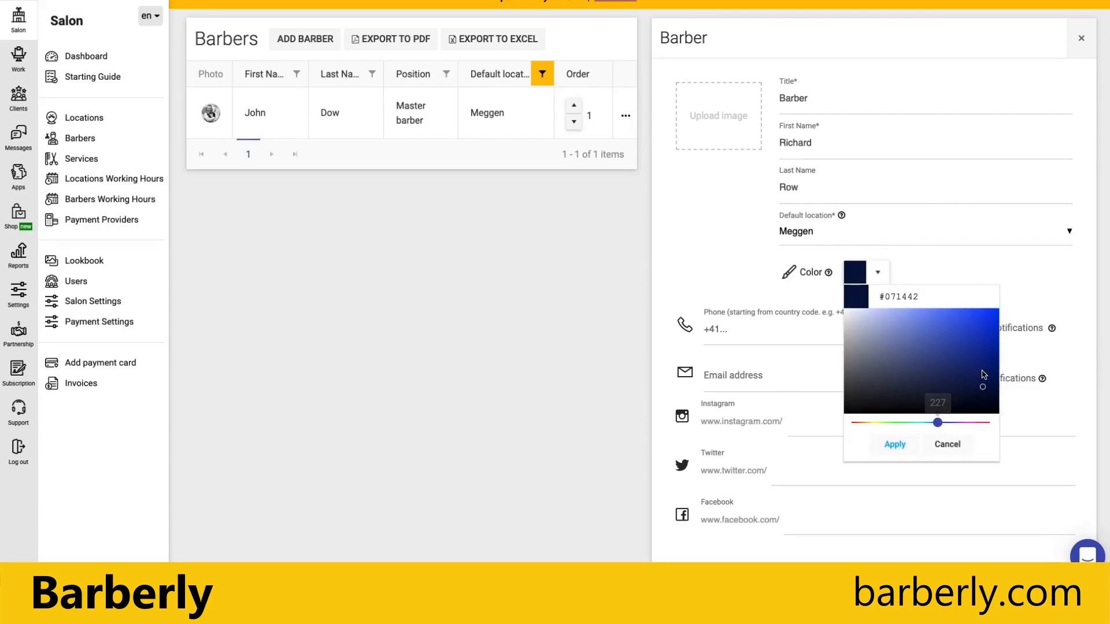
{"action": "left_click", "coordinate": [985, 363]}
{"action": "left_click", "coordinate": [894, 445]}
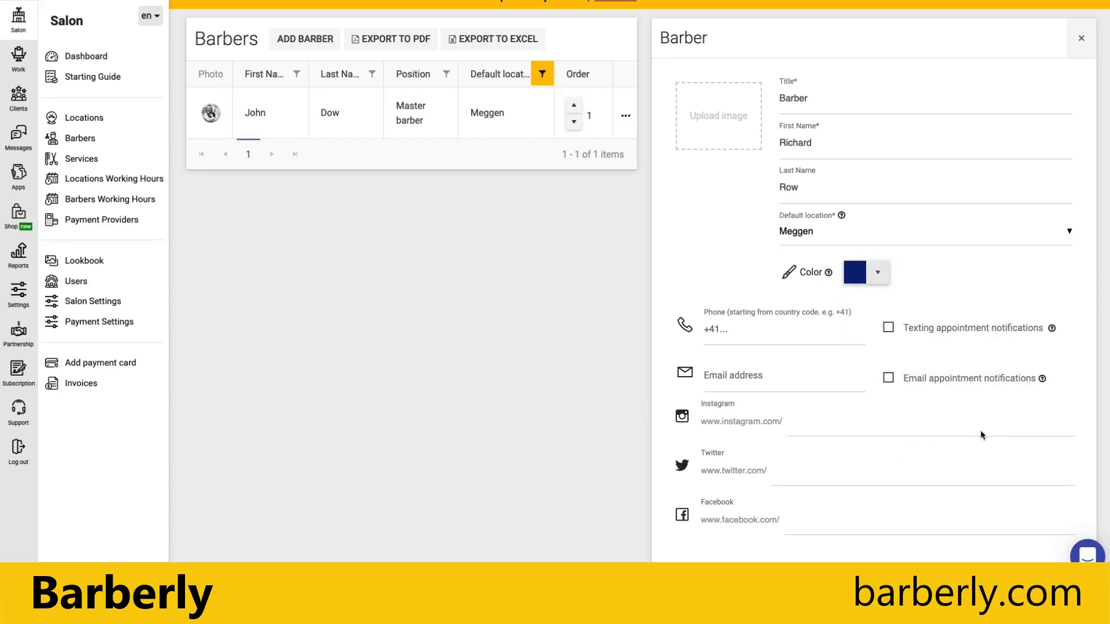
Paste the same description, upload barber1.jpeg as the photo, and save the barber.
{"action": "left_click", "coordinate": [747, 330]}
{"action": "scroll", "coordinate": [914, 418], "scroll_direction": "down", "scroll_amount": 1}
{"action": "left_click", "coordinate": [740, 470]}
{"action": "key", "text": "ctrl+v"}
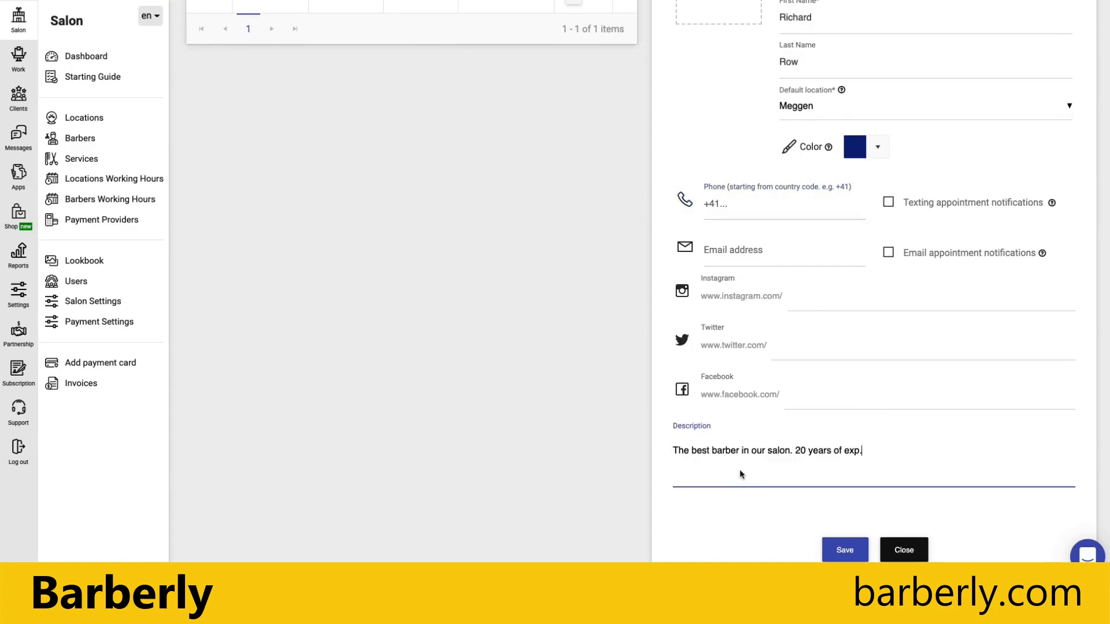
{"action": "scroll", "coordinate": [711, 428], "scroll_direction": "up", "scroll_amount": 3}
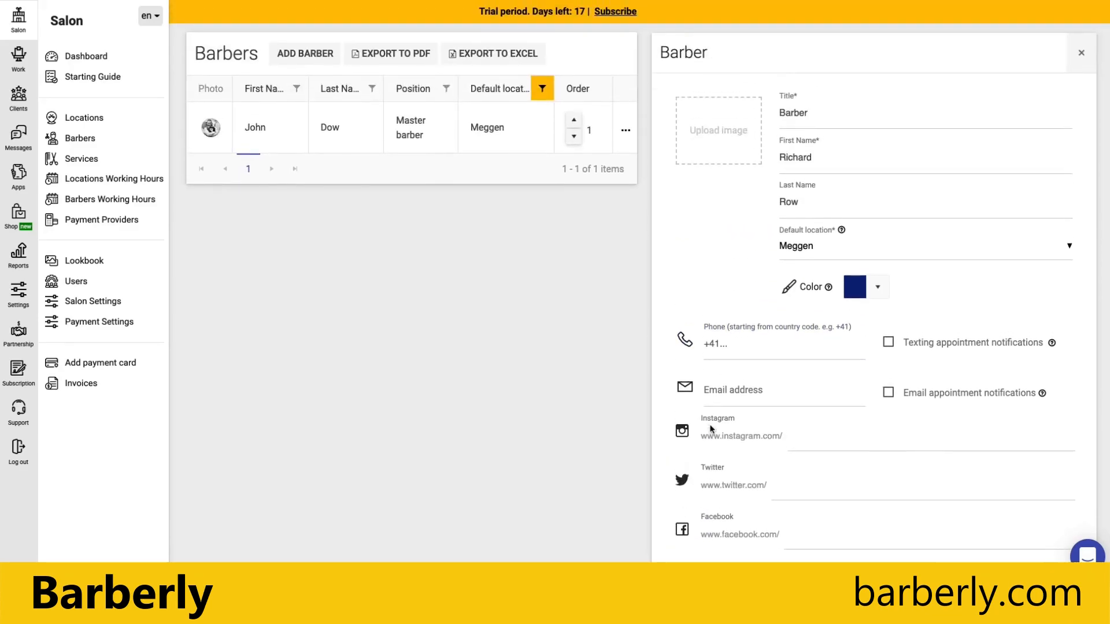
{"action": "left_click", "coordinate": [727, 147]}
{"action": "double_click", "coordinate": [463, 191]}
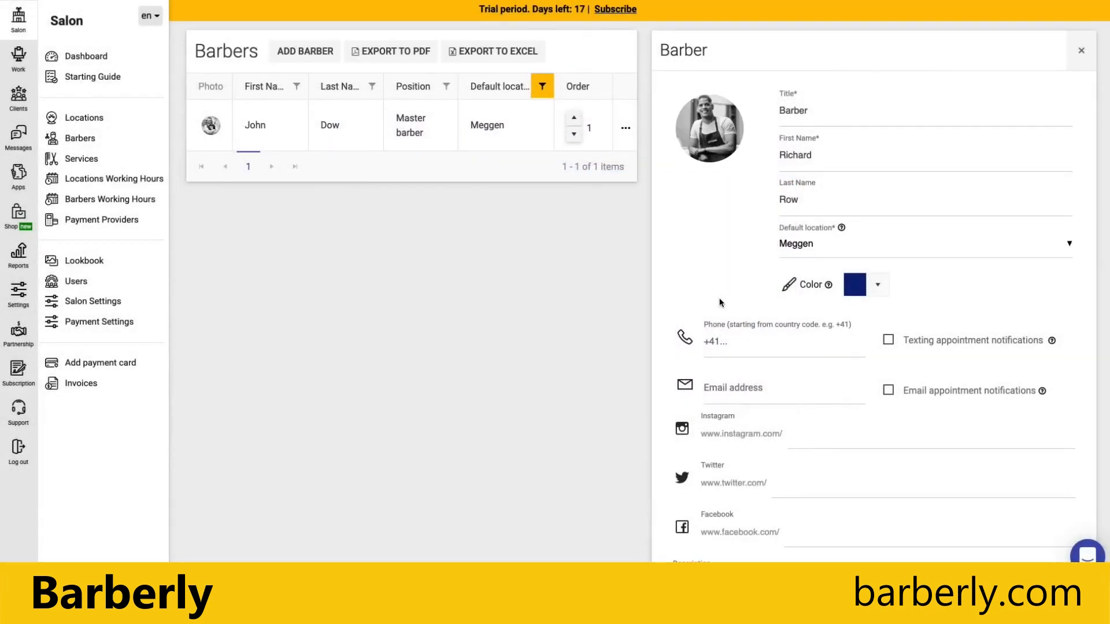
{"action": "scroll", "coordinate": [719, 298], "scroll_direction": "down", "scroll_amount": 3}
{"action": "left_click", "coordinate": [844, 550]}
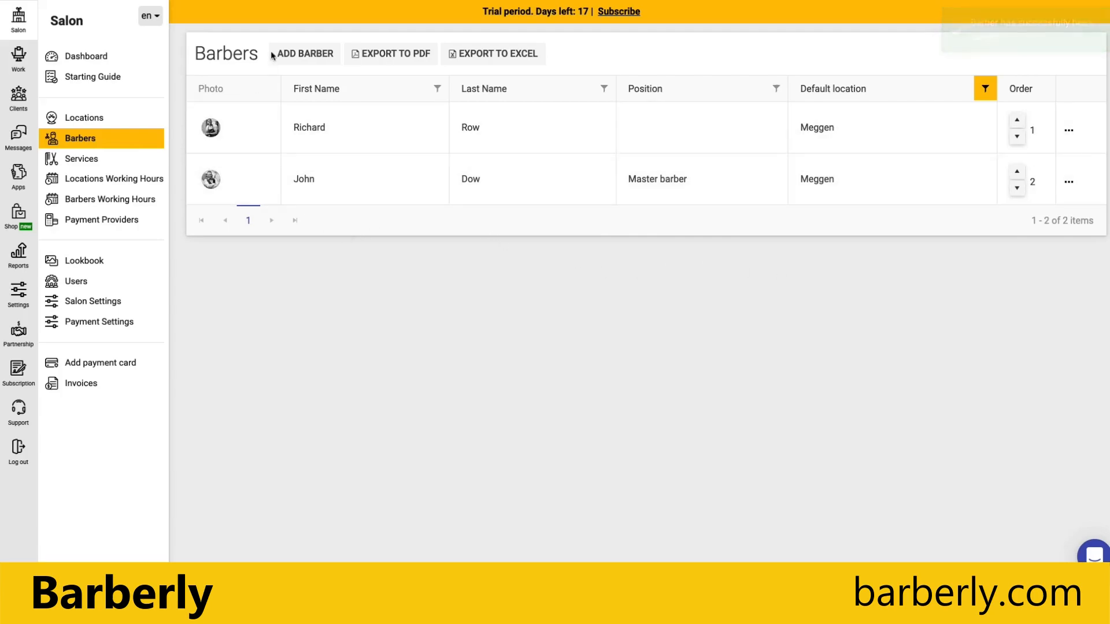
Reopen the second barber and save the missing title Barber.
{"action": "left_click", "coordinate": [649, 137]}
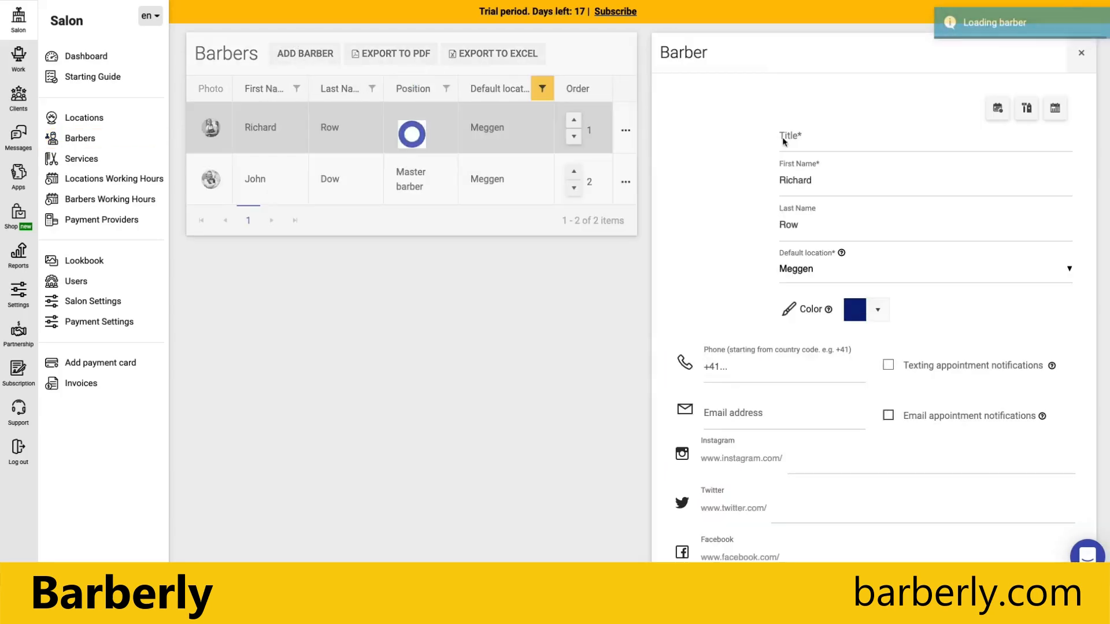
{"action": "left_click", "coordinate": [837, 142]}
{"action": "type", "text": "Barber"}
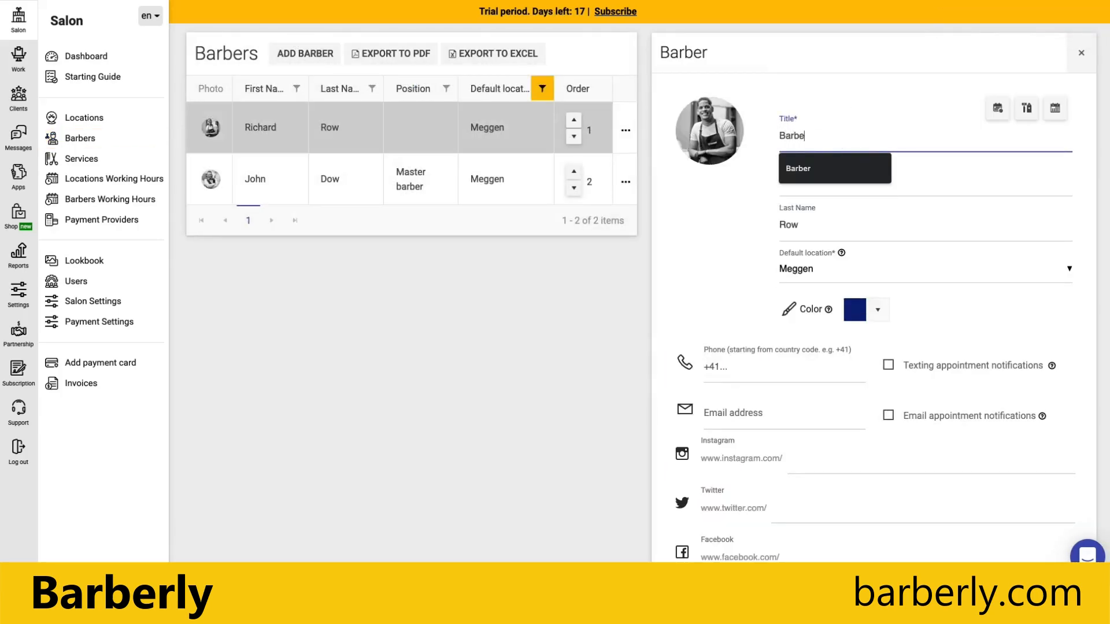
{"action": "scroll", "coordinate": [760, 199], "scroll_direction": "down", "scroll_amount": 2}
{"action": "scroll", "coordinate": [844, 520], "scroll_direction": "down", "scroll_amount": 2}
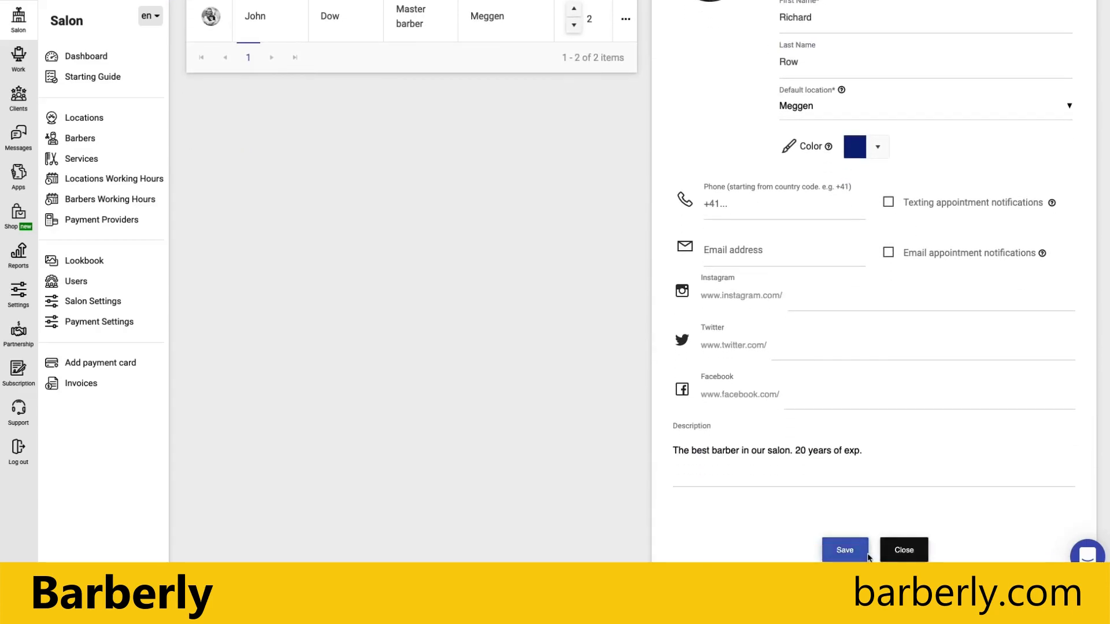
{"action": "left_click", "coordinate": [845, 550]}
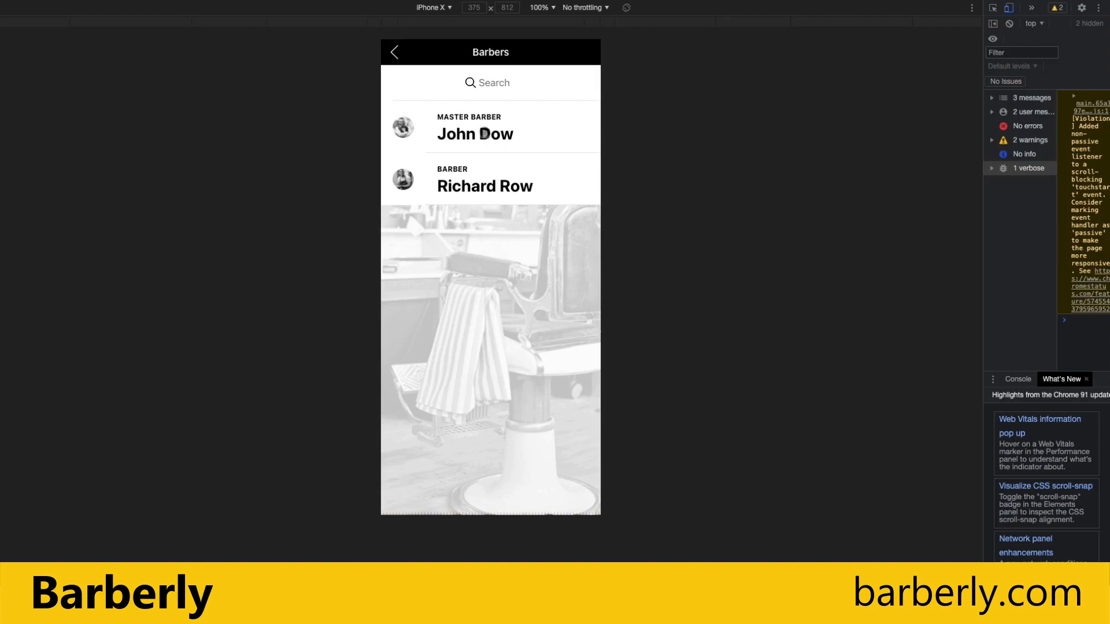
In the mobile app, book with the first barber and add Shave alongside Haircut.
{"action": "left_click", "coordinate": [475, 130]}
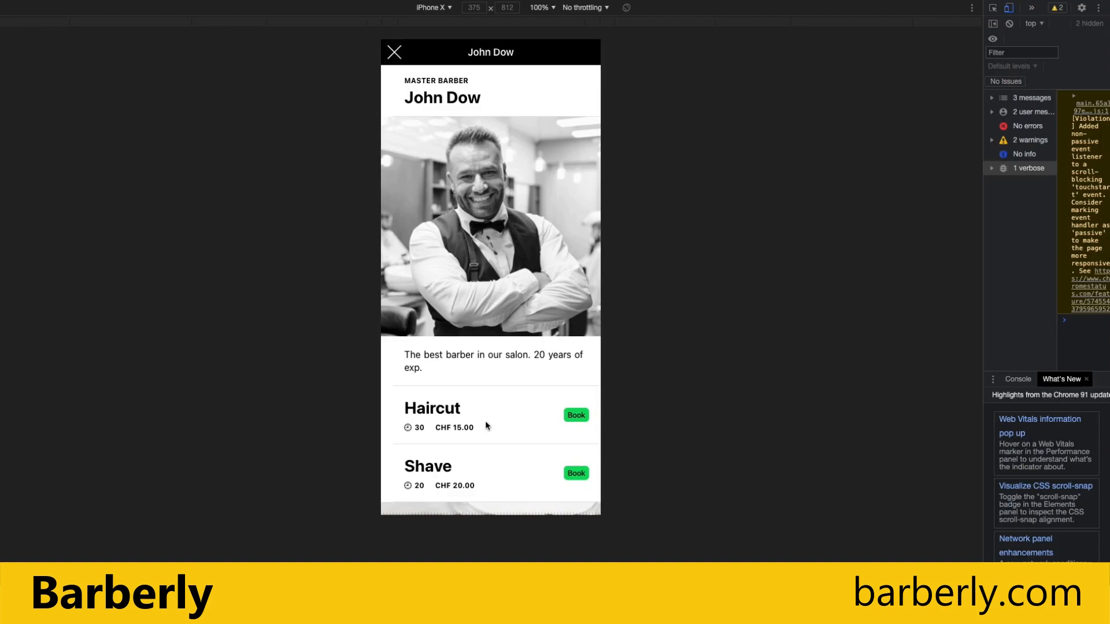
{"action": "left_click", "coordinate": [576, 416]}
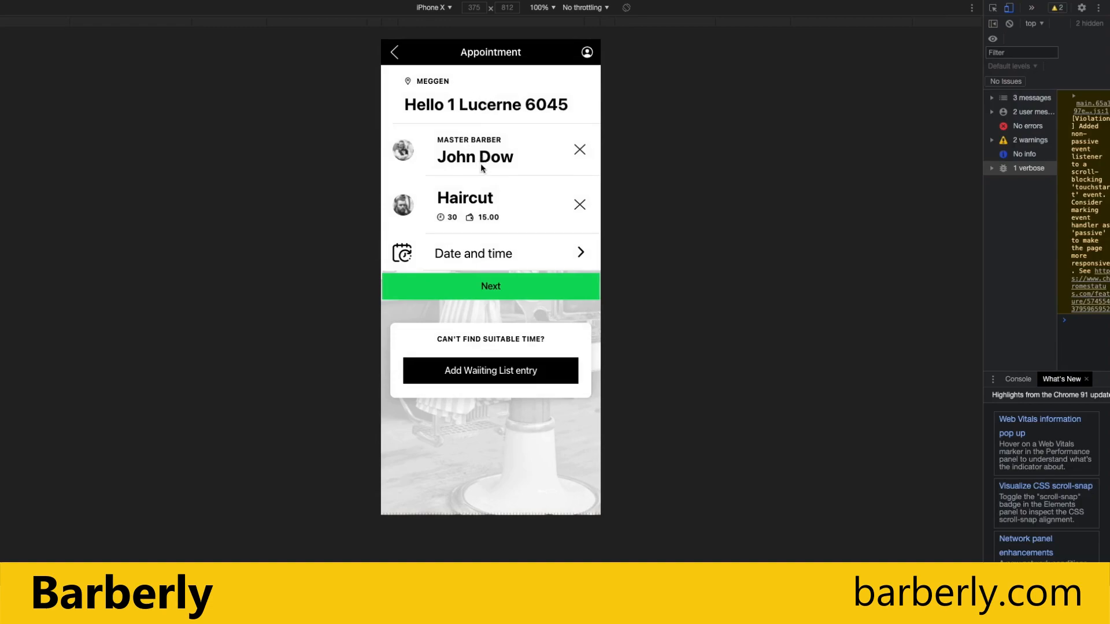
{"action": "left_click", "coordinate": [475, 198]}
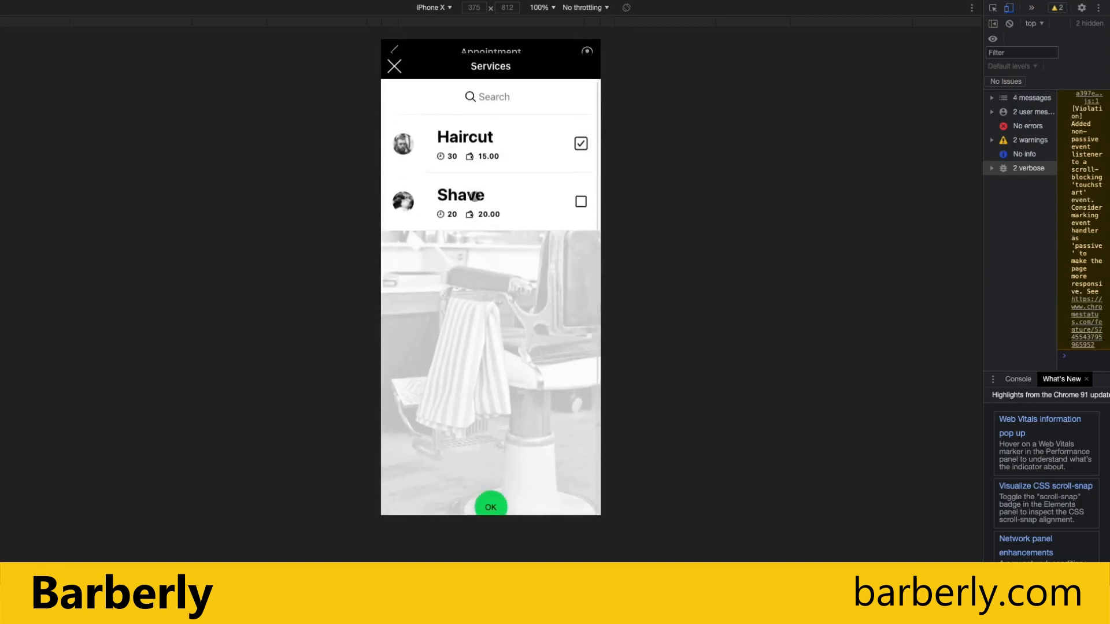
{"action": "left_click", "coordinate": [580, 187]}
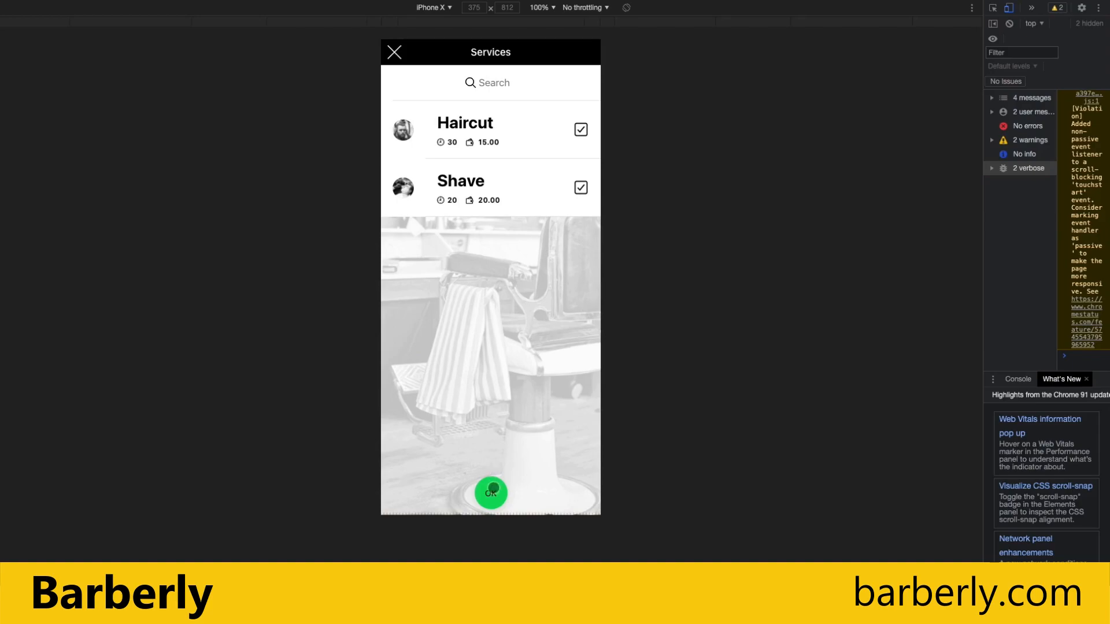
{"action": "left_click", "coordinate": [491, 493]}
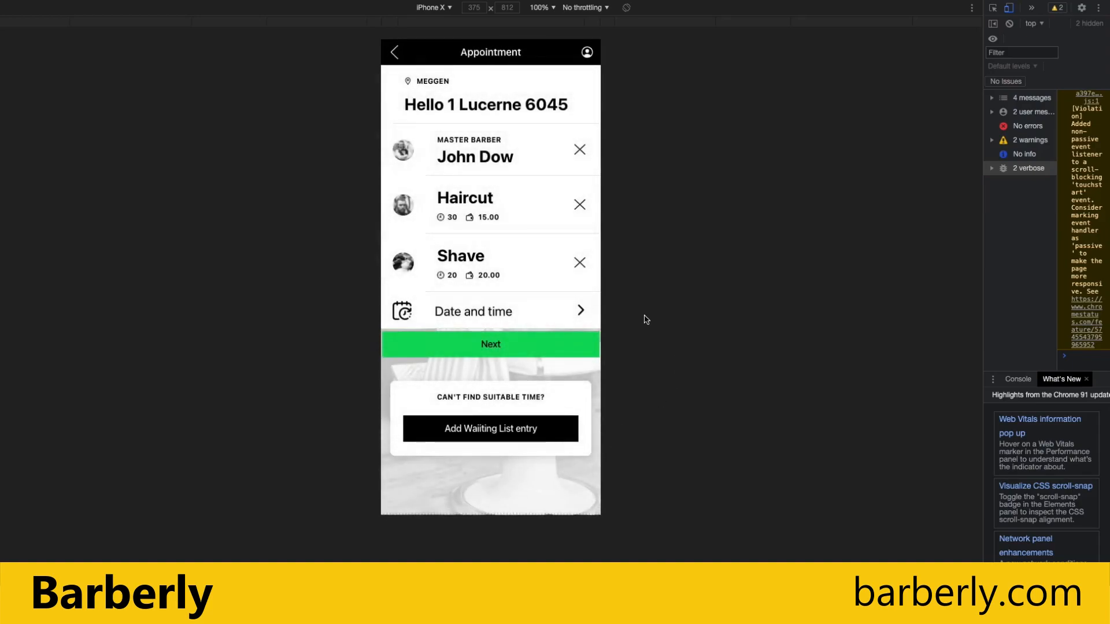
{"action": "left_click", "coordinate": [460, 313]}
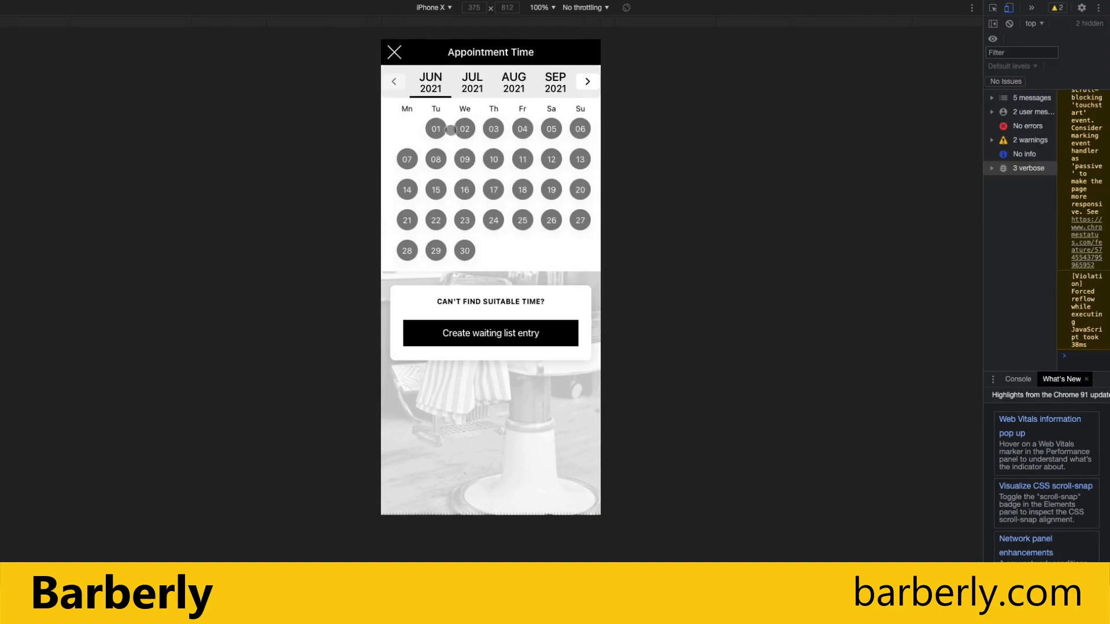
{"action": "left_click", "coordinate": [395, 52]}
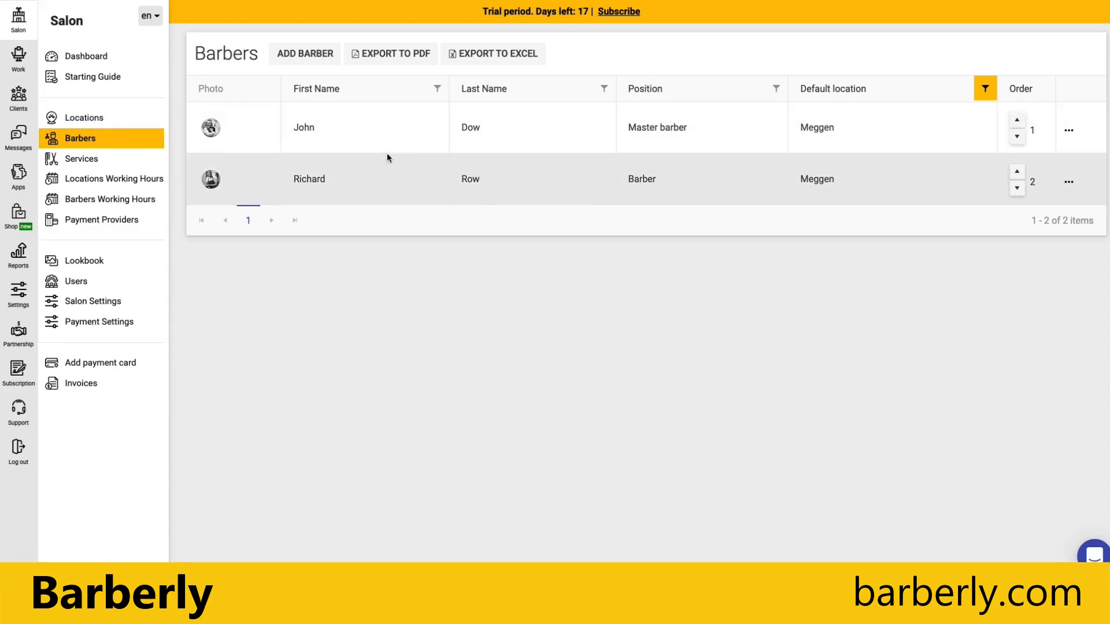
Override the first barber's Shave defaults with a 30-minute duration and price of 30.
{"action": "left_click", "coordinate": [1069, 130]}
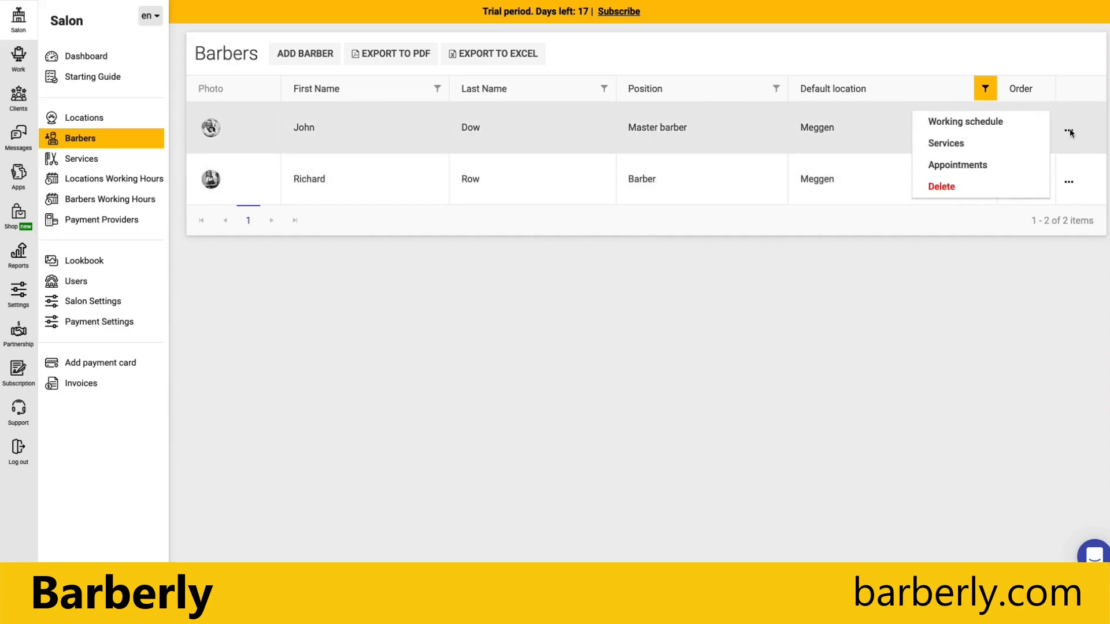
{"action": "left_click", "coordinate": [945, 144]}
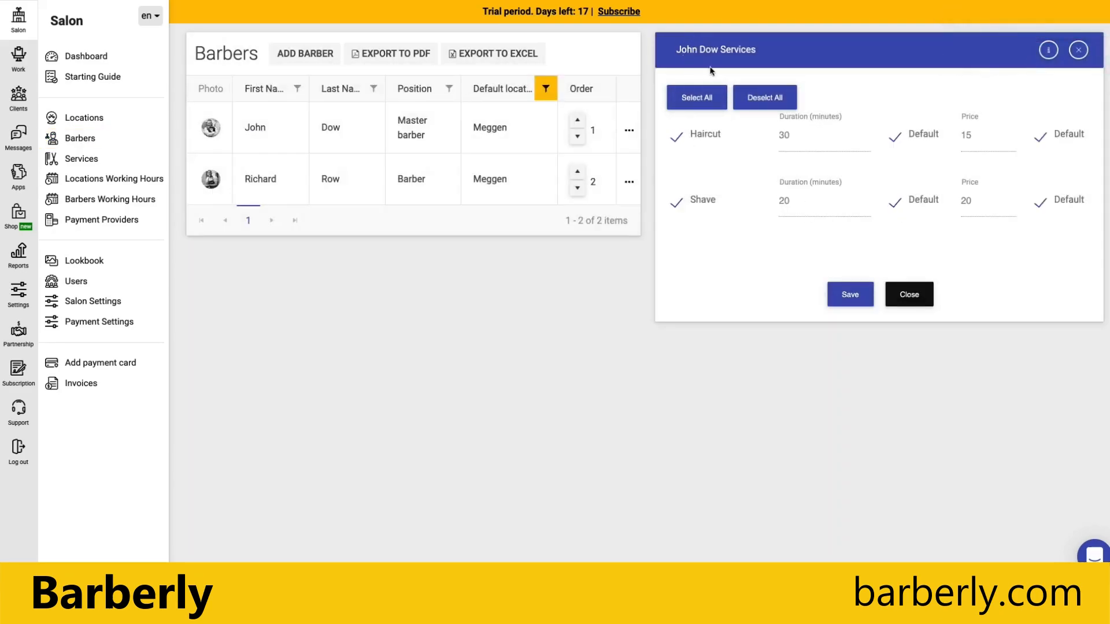
{"action": "left_click", "coordinate": [678, 205]}
{"action": "left_click", "coordinate": [676, 203]}
{"action": "left_click", "coordinate": [894, 202]}
{"action": "left_click", "coordinate": [780, 199]}
{"action": "type", "text": "36"}
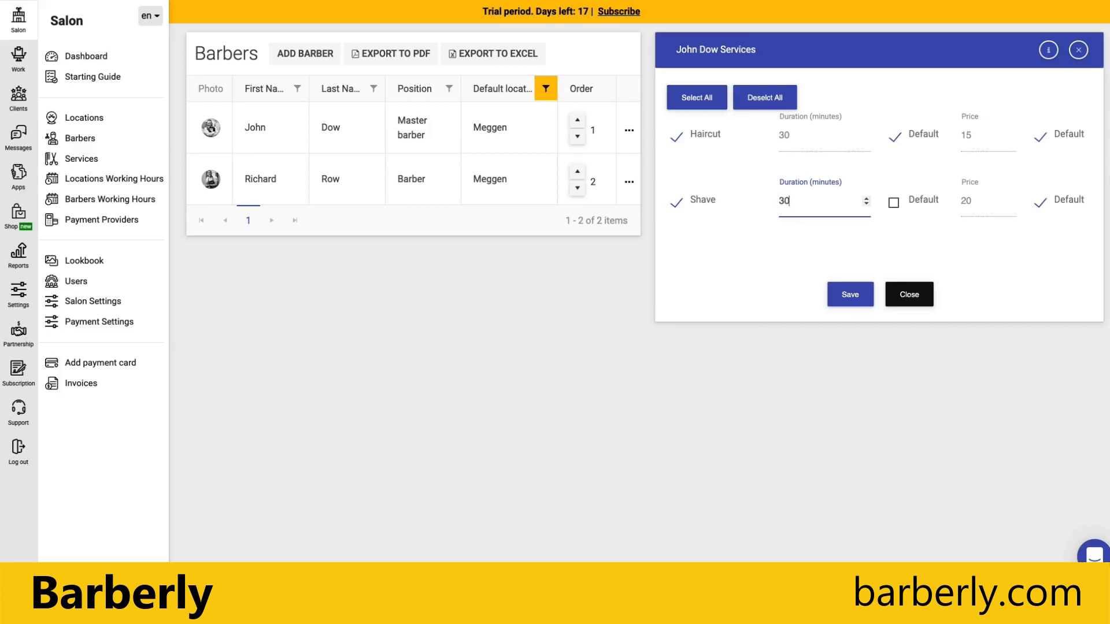
{"action": "left_click", "coordinate": [1038, 206]}
{"action": "left_click_drag", "start_coordinate": [972, 201], "coordinate": [931, 200]}
{"action": "type", "text": "30"}
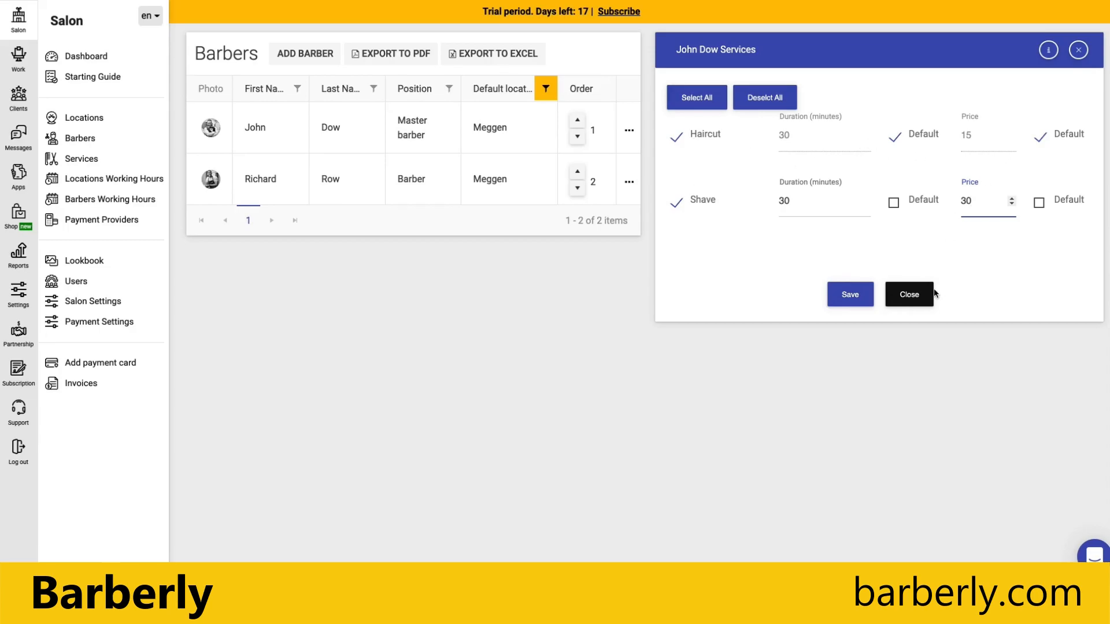
{"action": "left_click", "coordinate": [926, 300]}
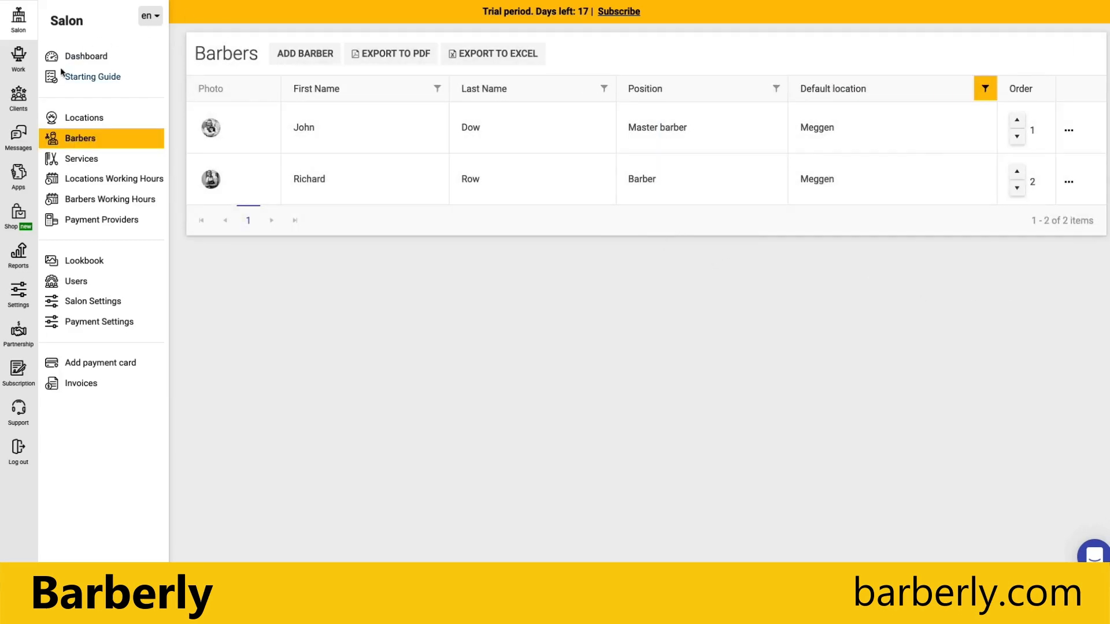
Go from the Dashboard to the Starting Guide, showing 4 of 7 steps done.
{"action": "left_click", "coordinate": [80, 57]}
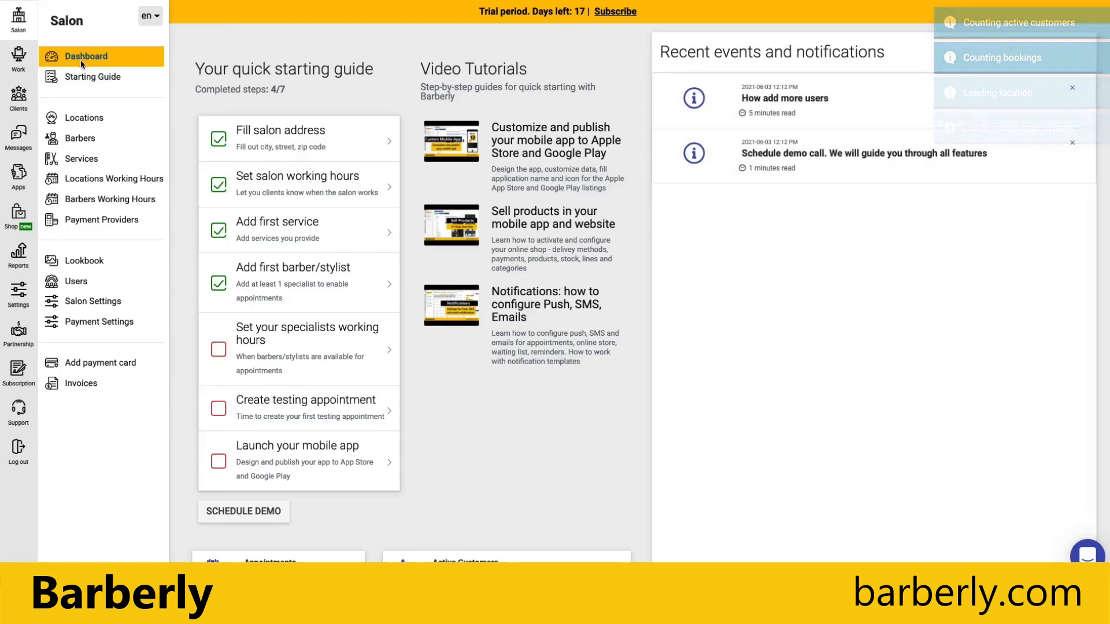
{"action": "scroll", "coordinate": [538, 362], "scroll_direction": "down", "scroll_amount": 3}
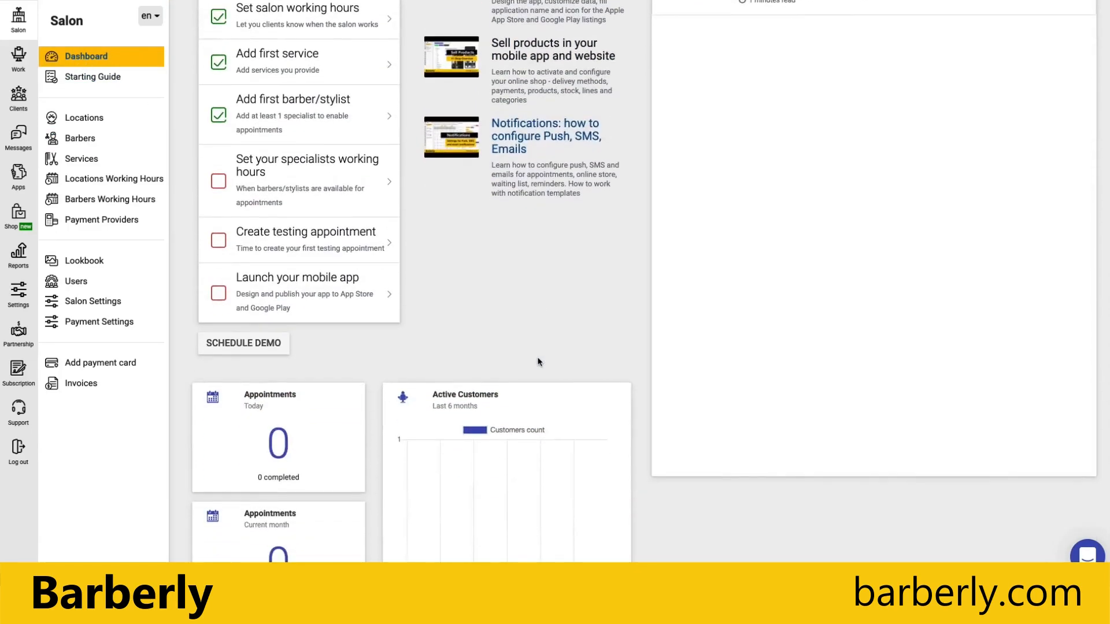
{"action": "scroll", "coordinate": [538, 362], "scroll_direction": "up", "scroll_amount": 4}
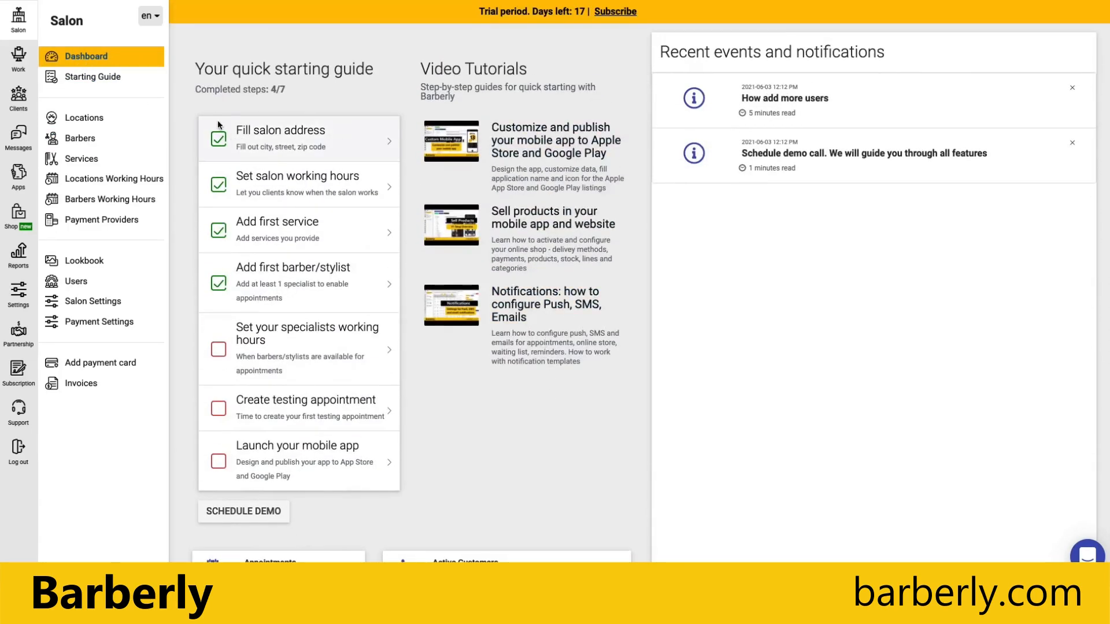
{"action": "left_click", "coordinate": [90, 78]}
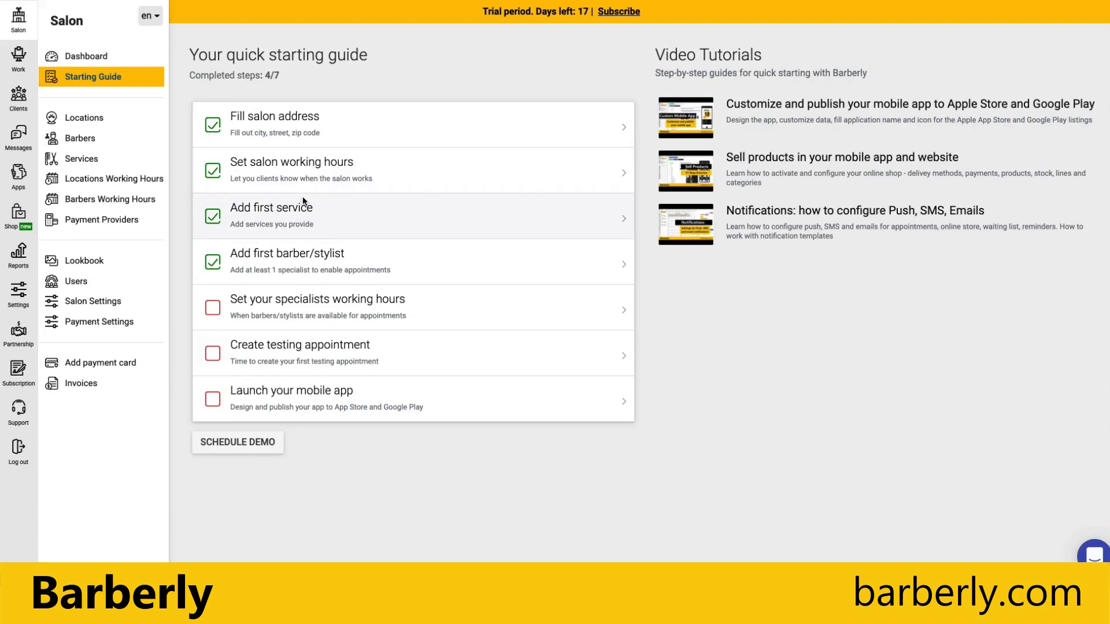
{"action": "left_click", "coordinate": [287, 312]}
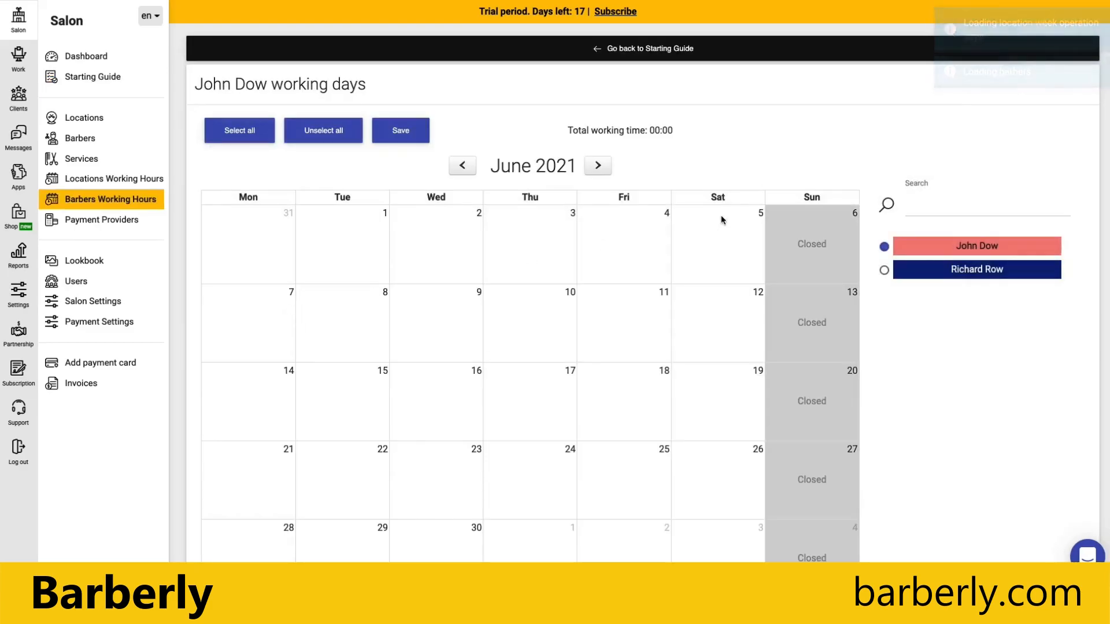
Mark all June 2021 open days as working days except Mon 7 and Thu 17.
{"action": "scroll", "coordinate": [711, 135], "scroll_direction": "down", "scroll_amount": 2}
{"action": "scroll", "coordinate": [711, 135], "scroll_direction": "up", "scroll_amount": 1}
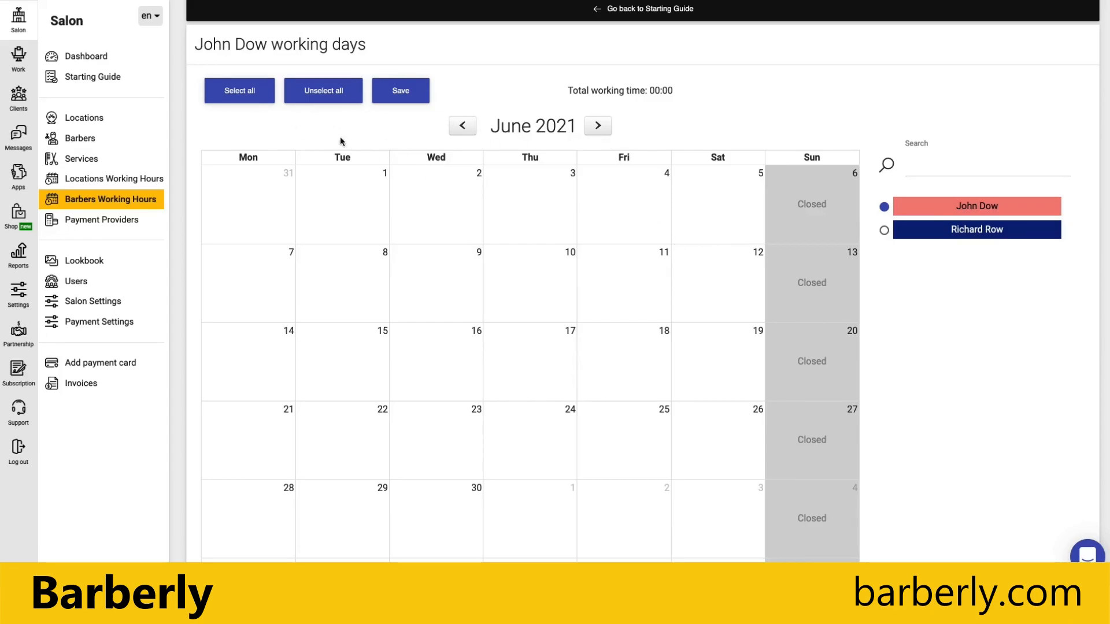
{"action": "left_click", "coordinate": [243, 93]}
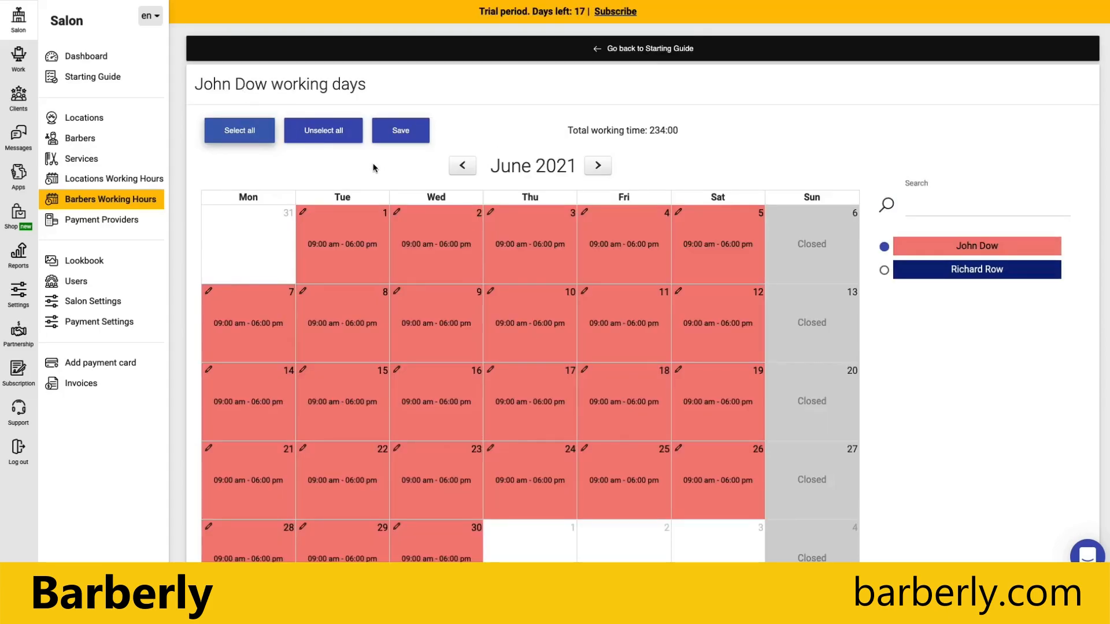
{"action": "scroll", "coordinate": [376, 179], "scroll_direction": "down", "scroll_amount": 2}
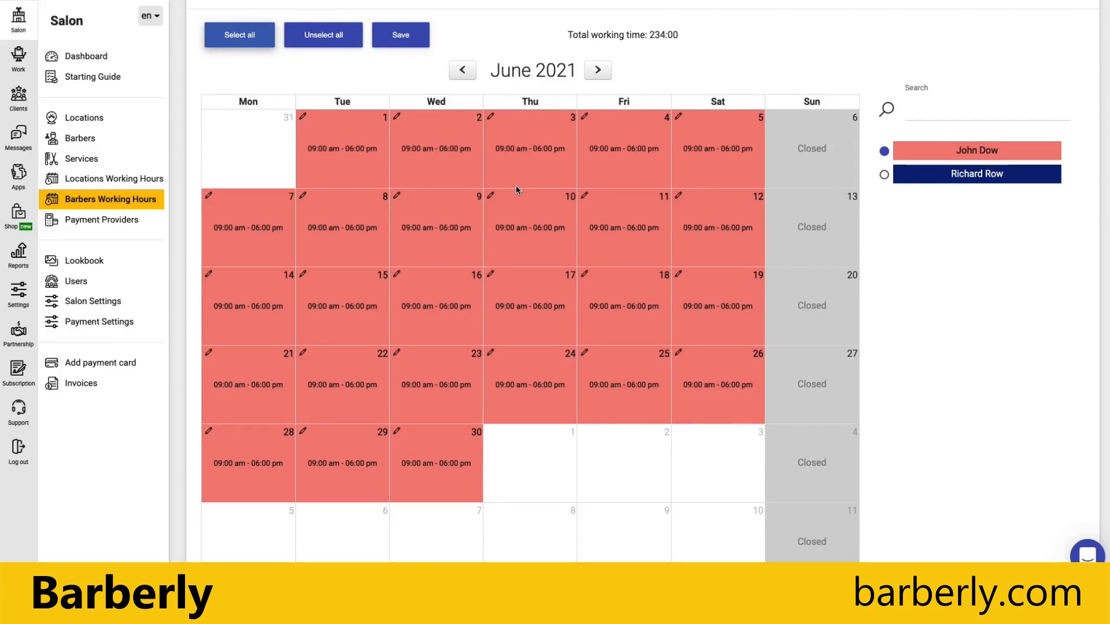
{"action": "left_click", "coordinate": [534, 315]}
{"action": "left_click", "coordinate": [261, 255]}
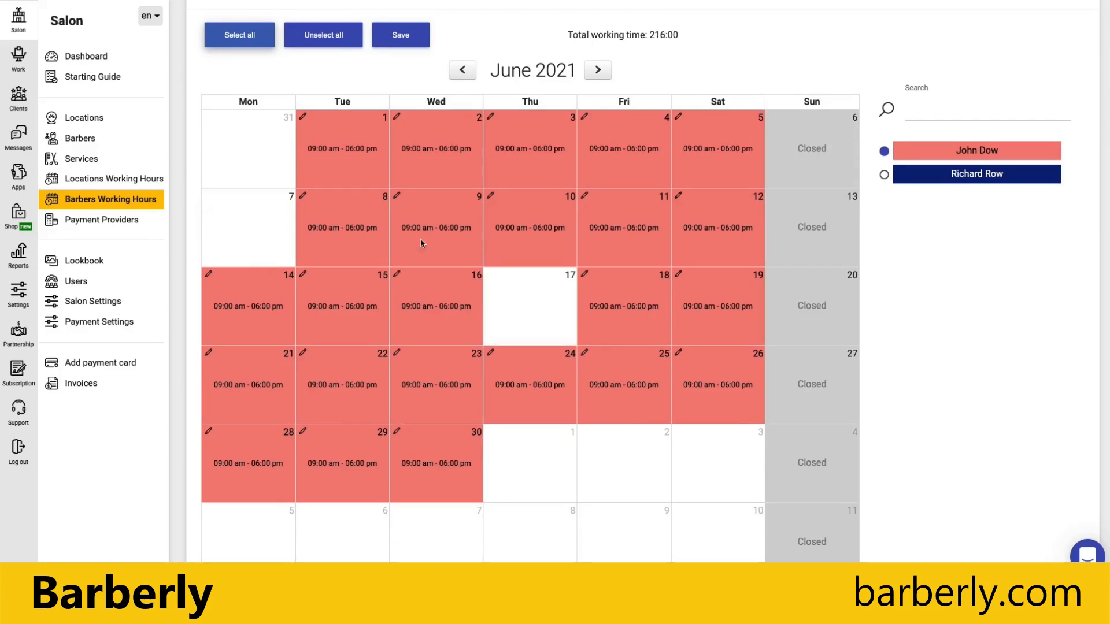
{"action": "left_click", "coordinate": [491, 197]}
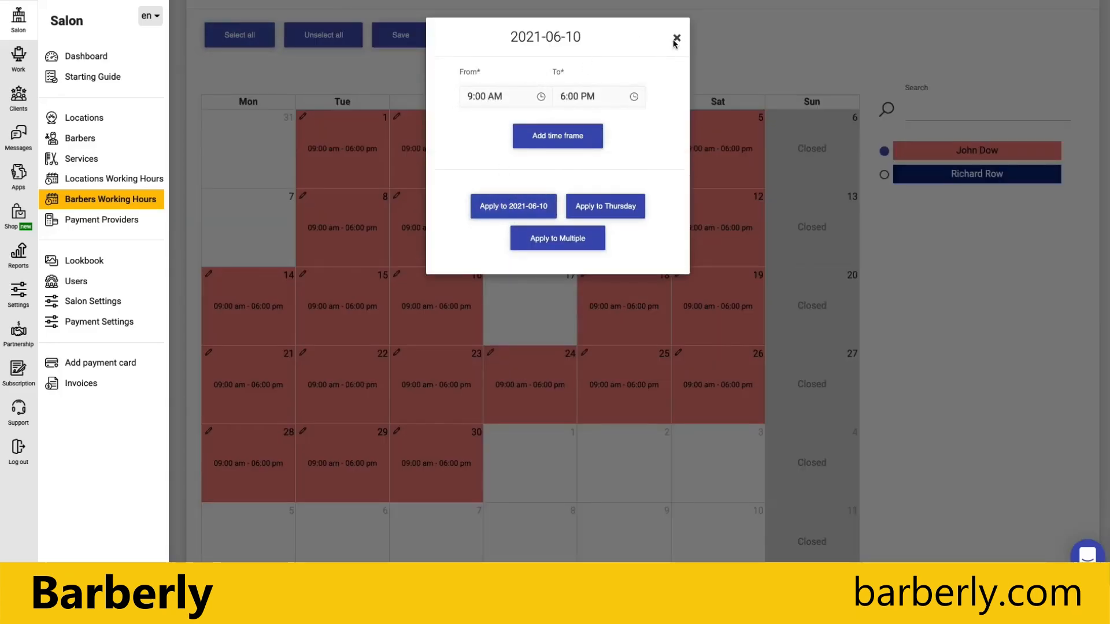
Split 10 June into two time frames, 9:00 AM–3:00 PM and 3:00 PM–6:00 PM.
{"action": "left_click", "coordinate": [554, 143]}
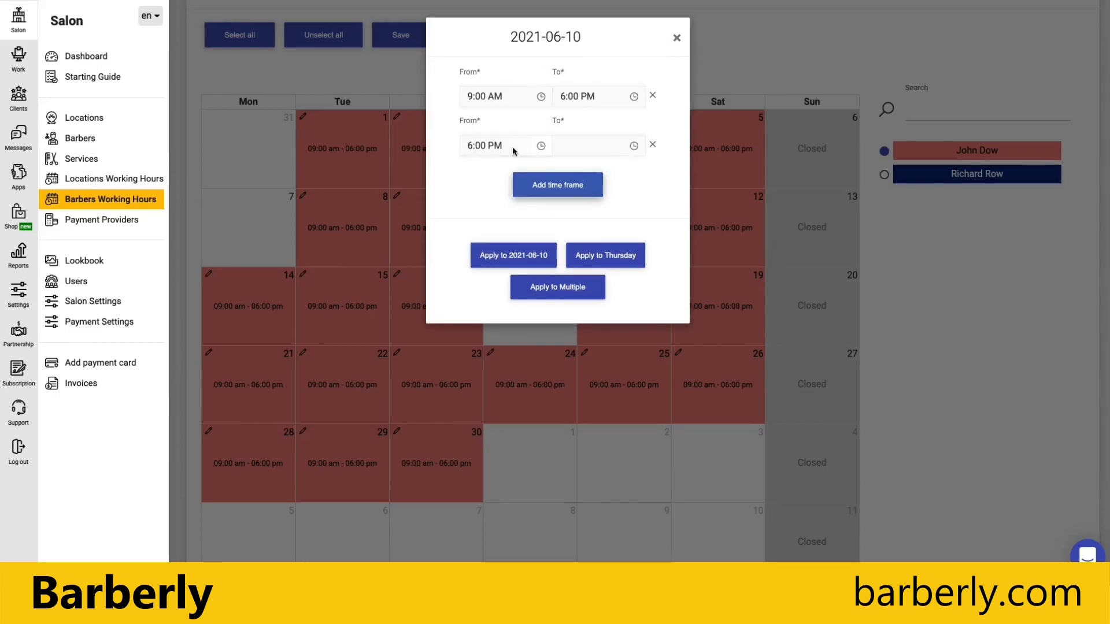
{"action": "left_click", "coordinate": [632, 147]}
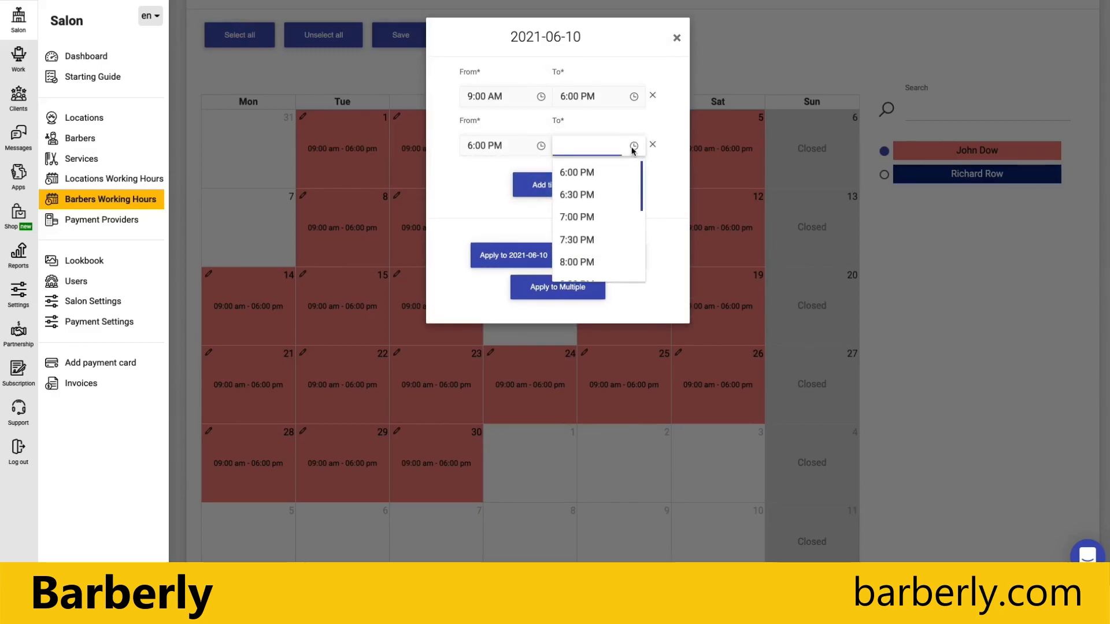
{"action": "left_click", "coordinate": [561, 98]}
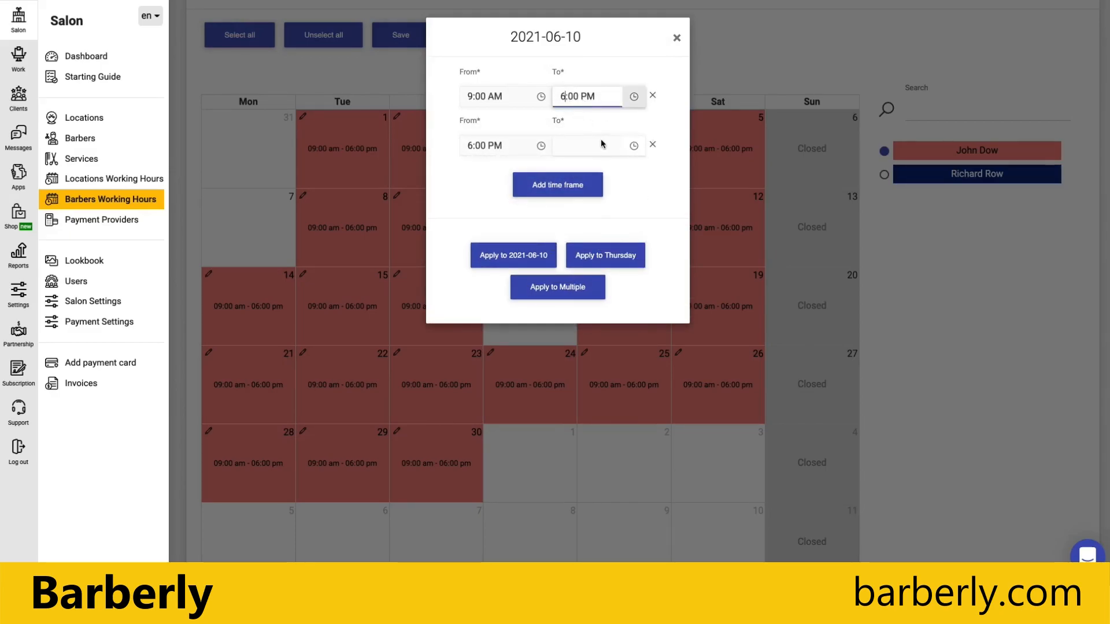
{"action": "key", "text": "BackSpace"}
{"action": "type", "text": "3"}
{"action": "left_click", "coordinate": [469, 147]}
{"action": "key", "text": "BackSpace"}
{"action": "type", "text": "3"}
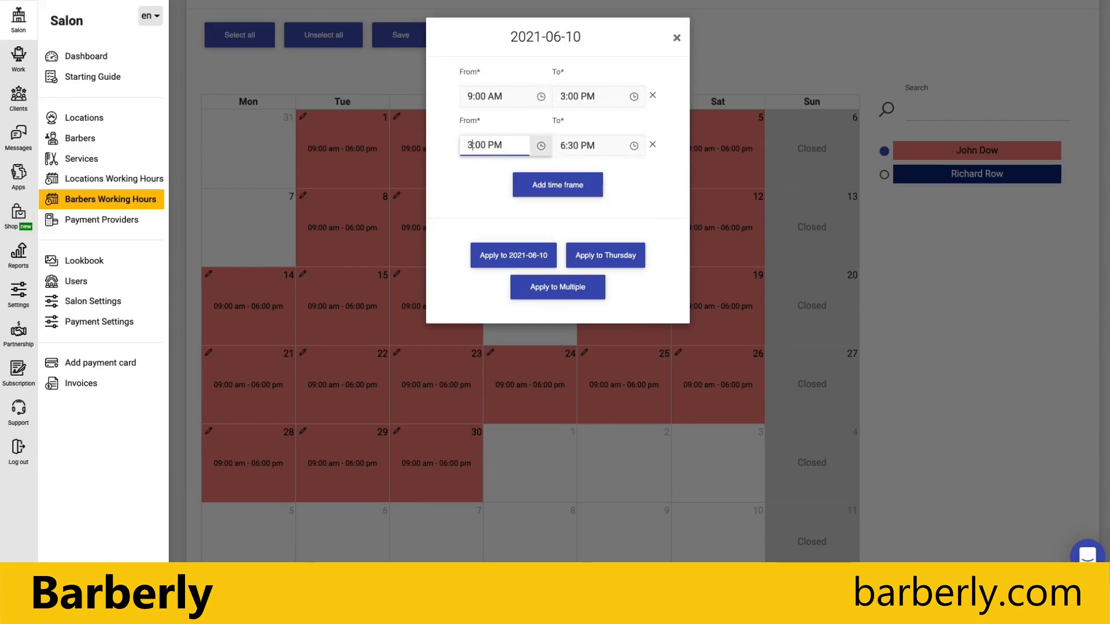
{"action": "left_click", "coordinate": [566, 148]}
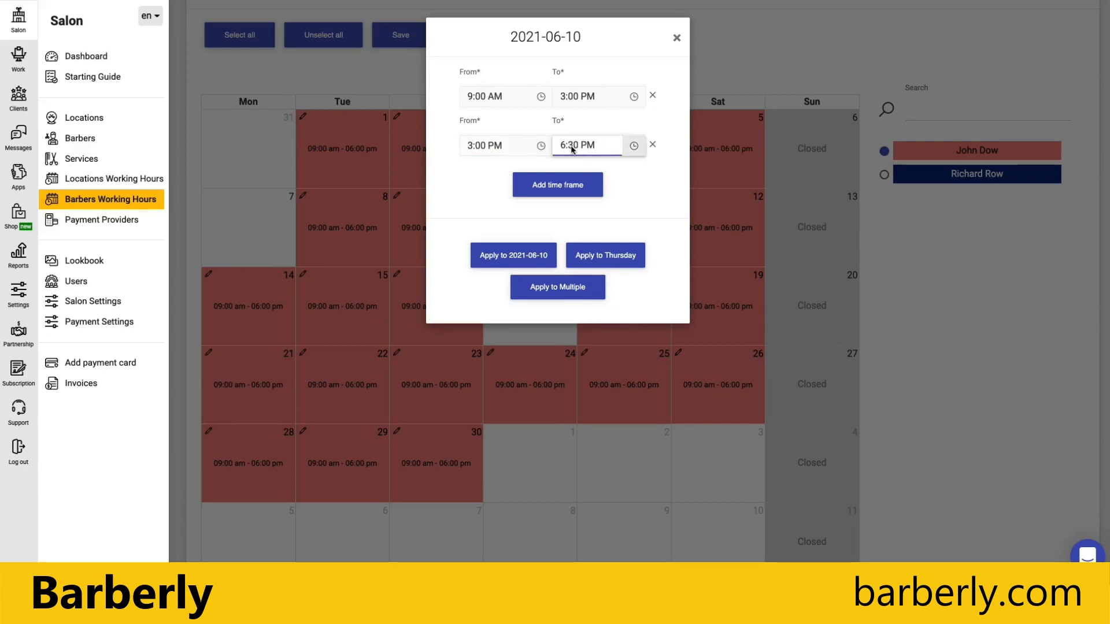
{"action": "key", "text": "Delete"}
{"action": "type", "text": "0"}
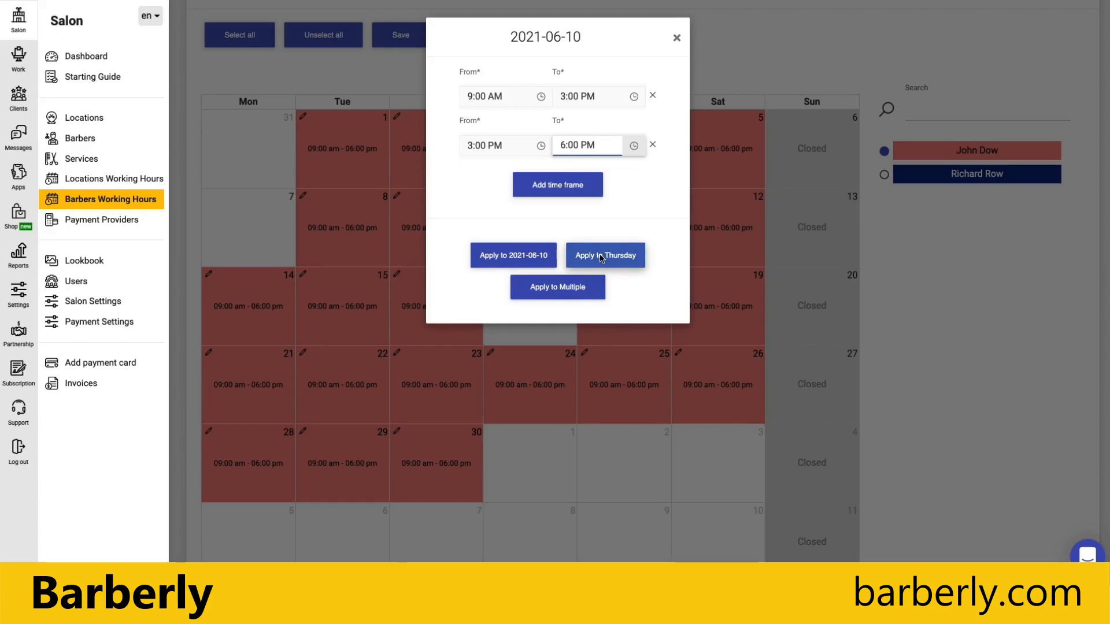
Apply the split hours to 2021-06-10 and save the working schedule.
{"action": "left_click", "coordinate": [504, 256]}
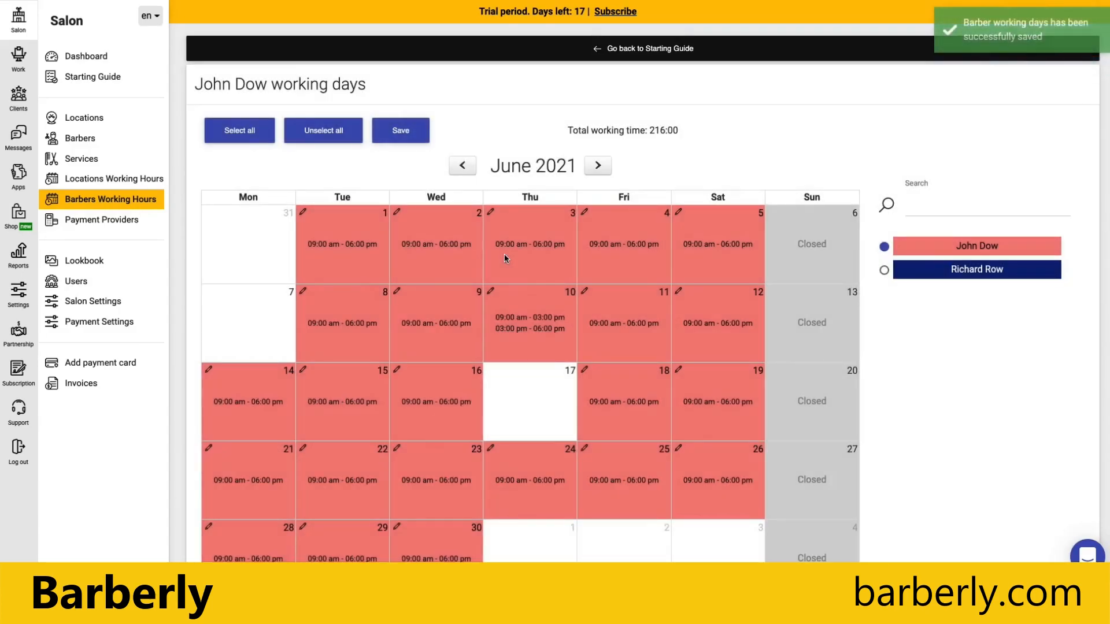
{"action": "scroll", "coordinate": [520, 333], "scroll_direction": "down", "scroll_amount": 1}
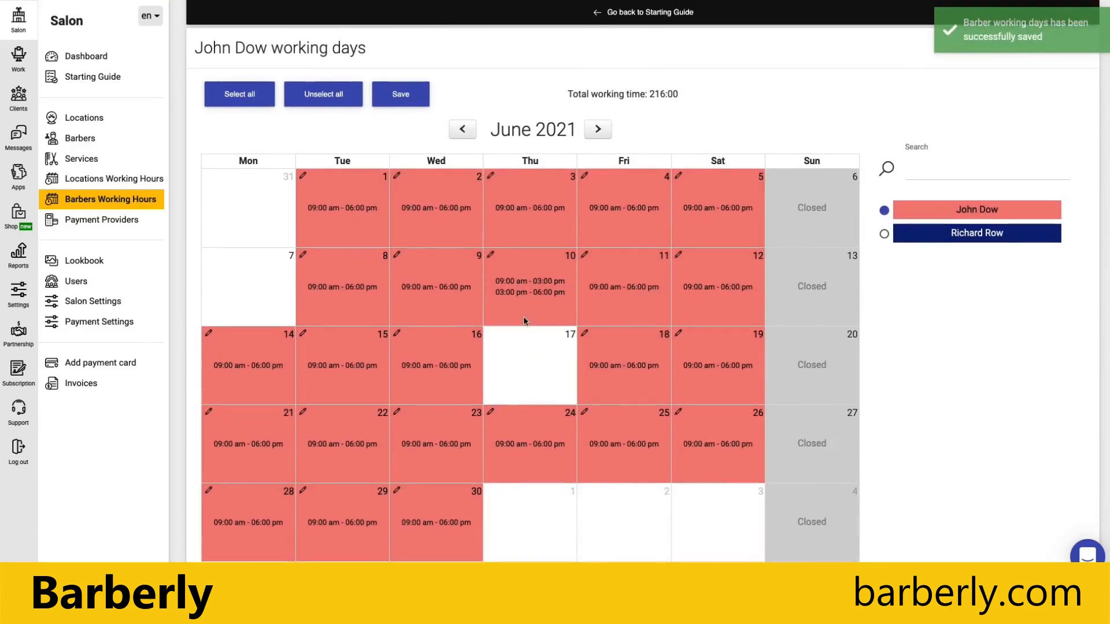
{"action": "left_click", "coordinate": [401, 93]}
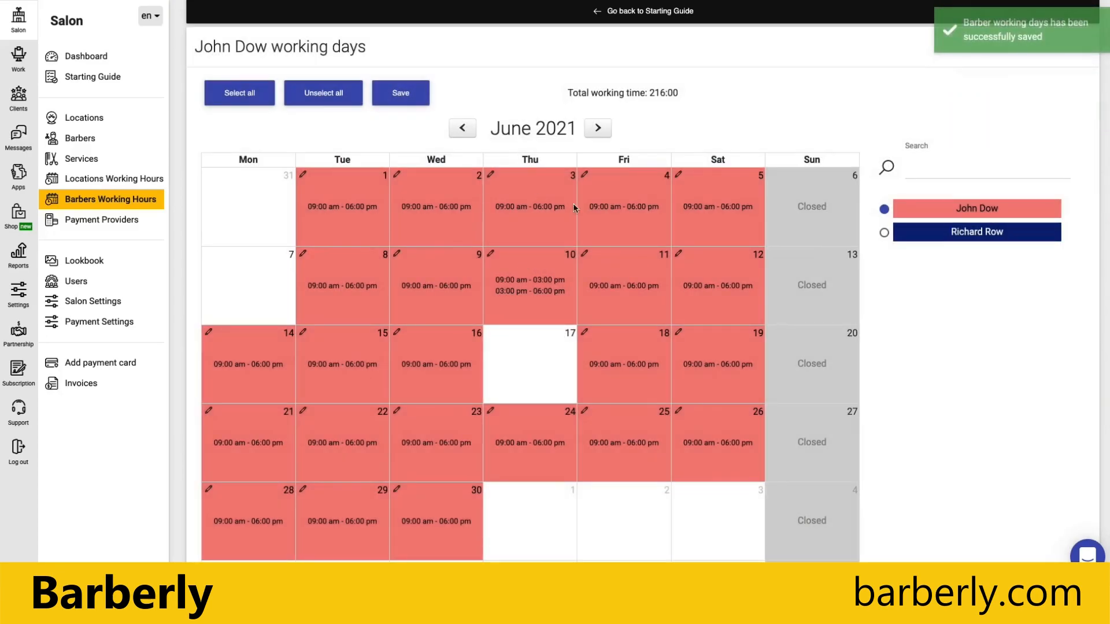
Mark all of the second barber's open June days as working (Mon–Sat 09:00 am–06:00 pm, 234:00) and save.
{"action": "left_click", "coordinate": [953, 232]}
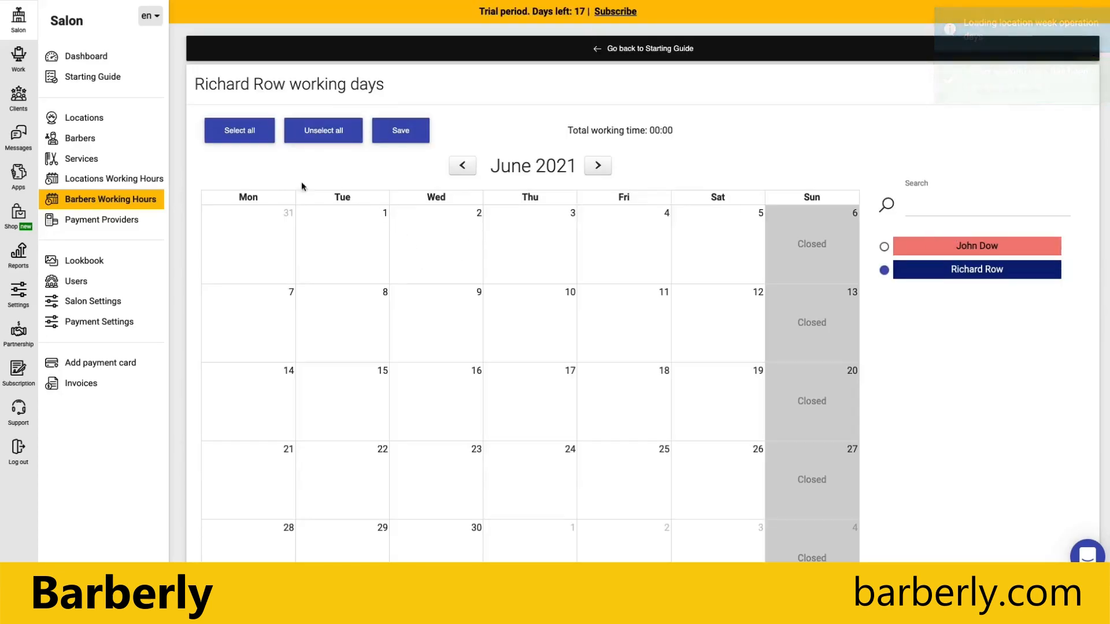
{"action": "left_click", "coordinate": [239, 130]}
{"action": "left_click", "coordinate": [398, 131]}
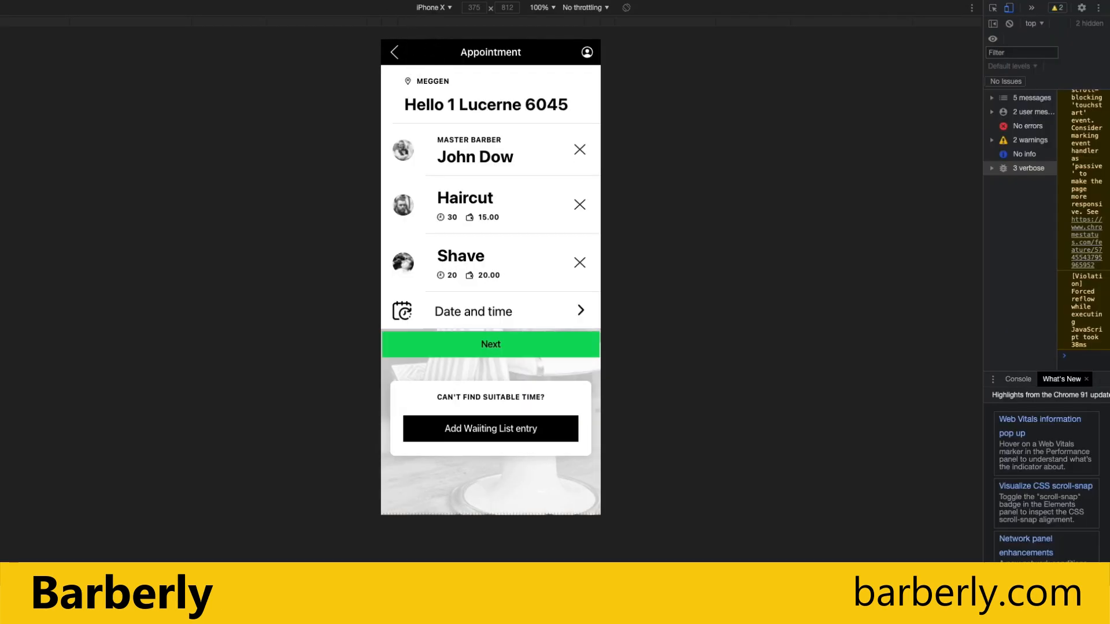
Pick 15 June 2021 at the 02:45 PM slot and continue to Contact Details.
{"action": "left_click", "coordinate": [464, 313]}
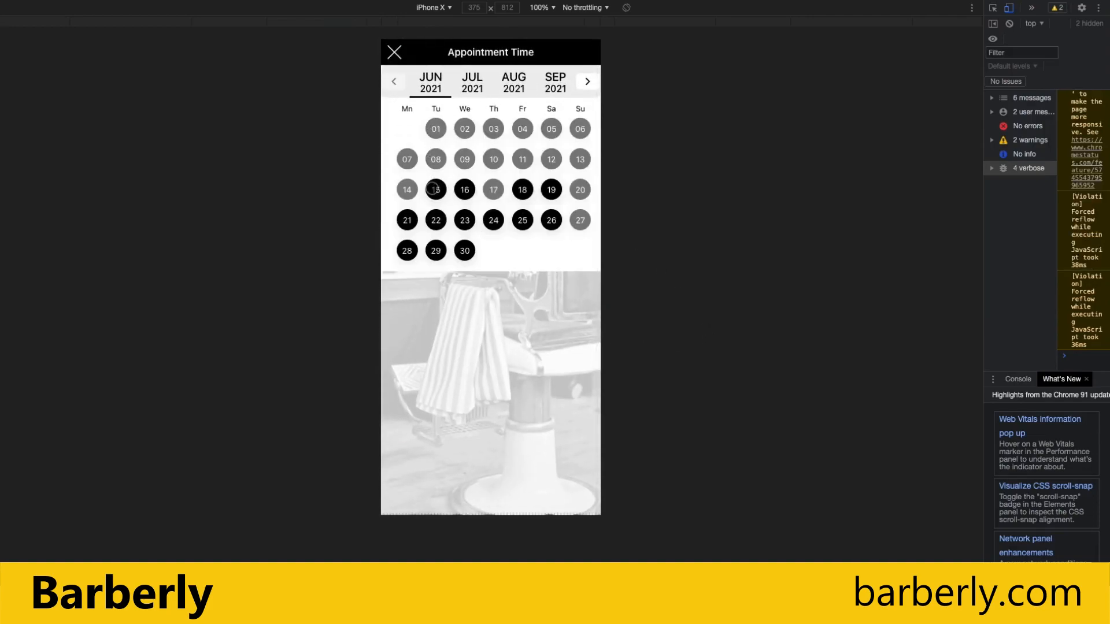
{"action": "left_click", "coordinate": [436, 190]}
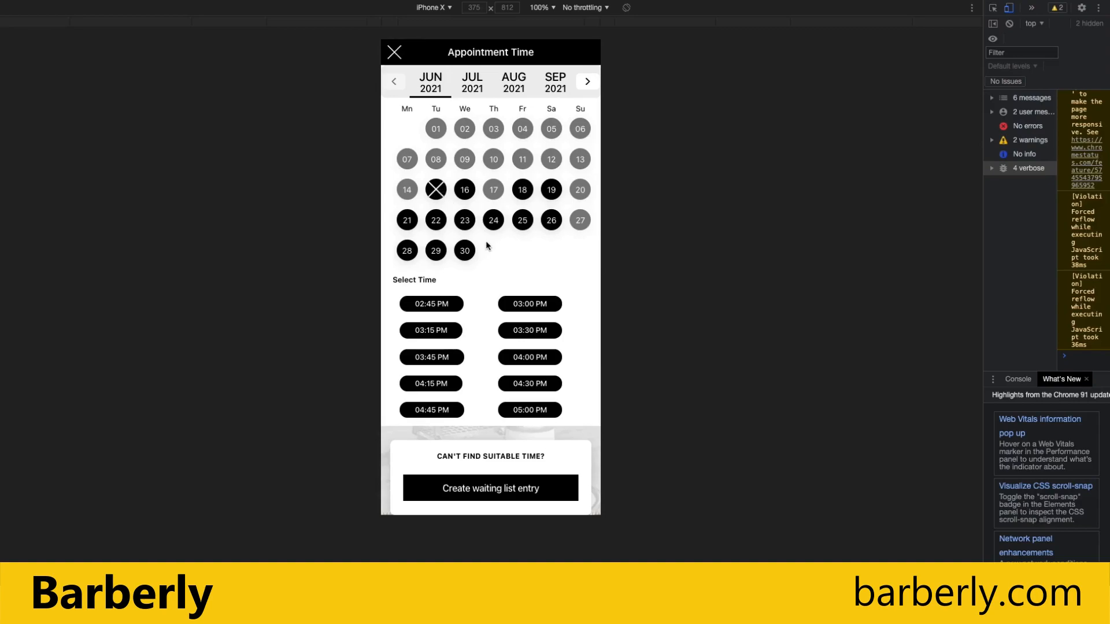
{"action": "left_click", "coordinate": [441, 304]}
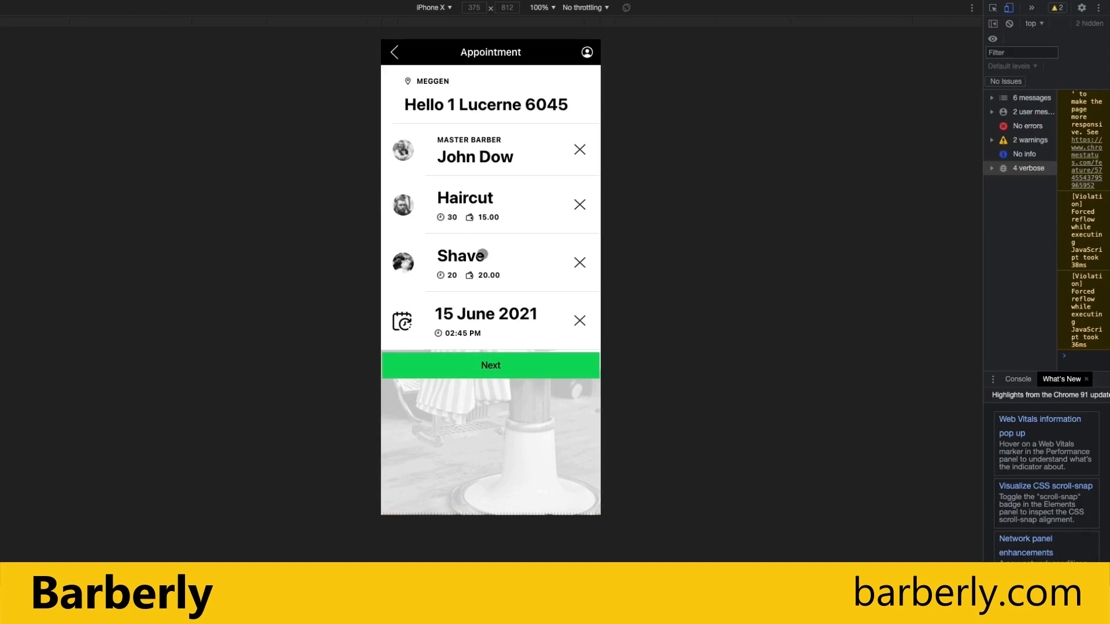
{"action": "left_click", "coordinate": [491, 369]}
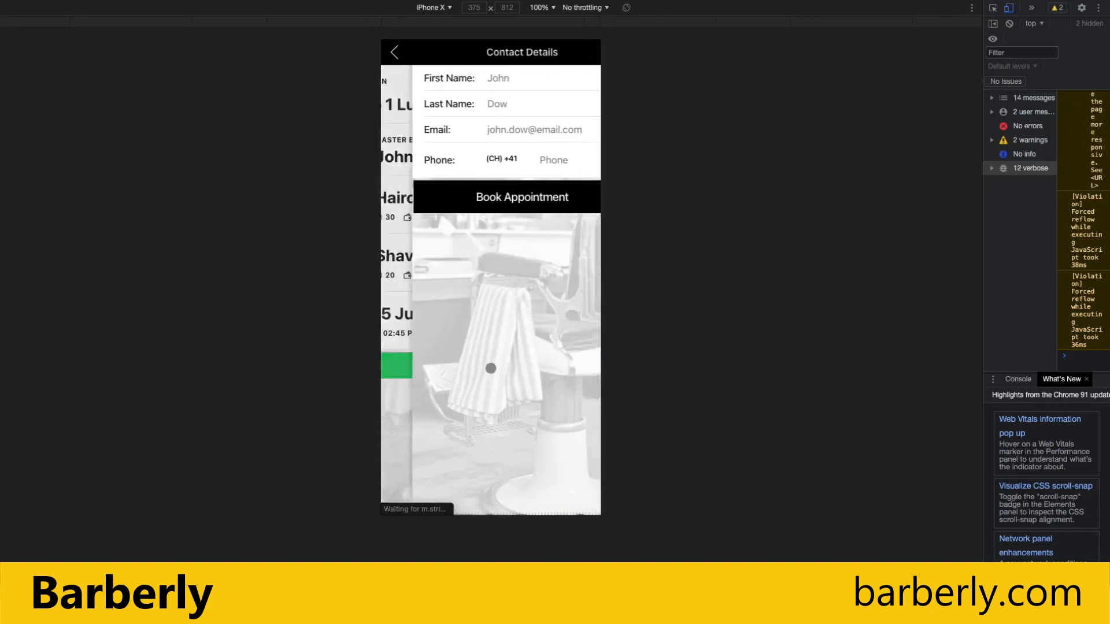
Fill in the customer's first name, last name, e-mail address and phone number.
{"action": "left_click", "coordinate": [477, 80]}
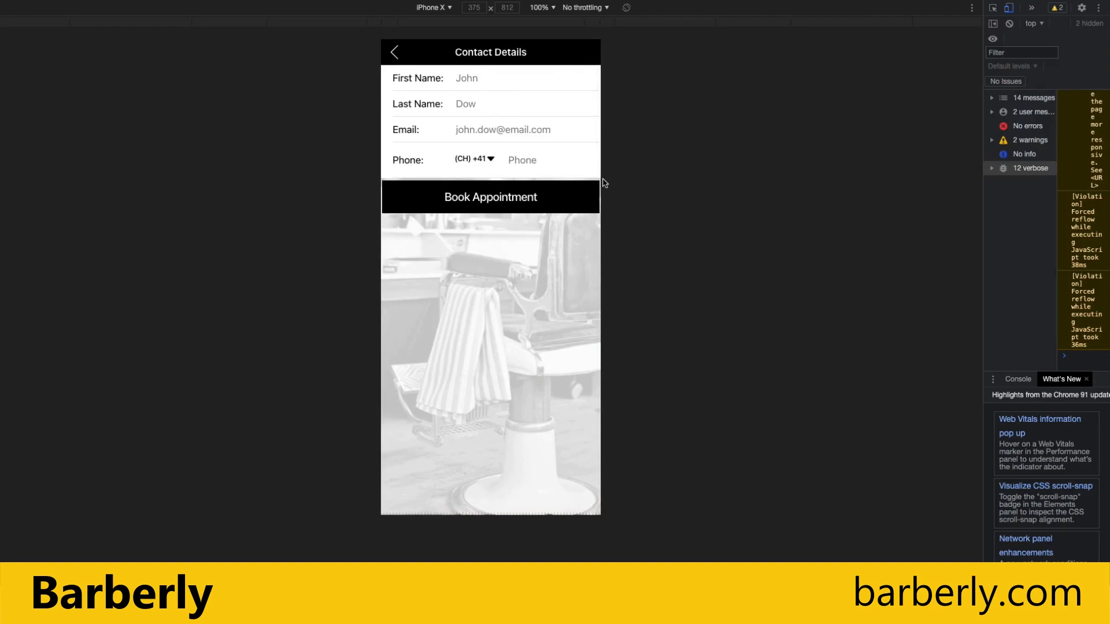
{"action": "left_click", "coordinate": [467, 102]}
{"action": "left_click", "coordinate": [493, 128]}
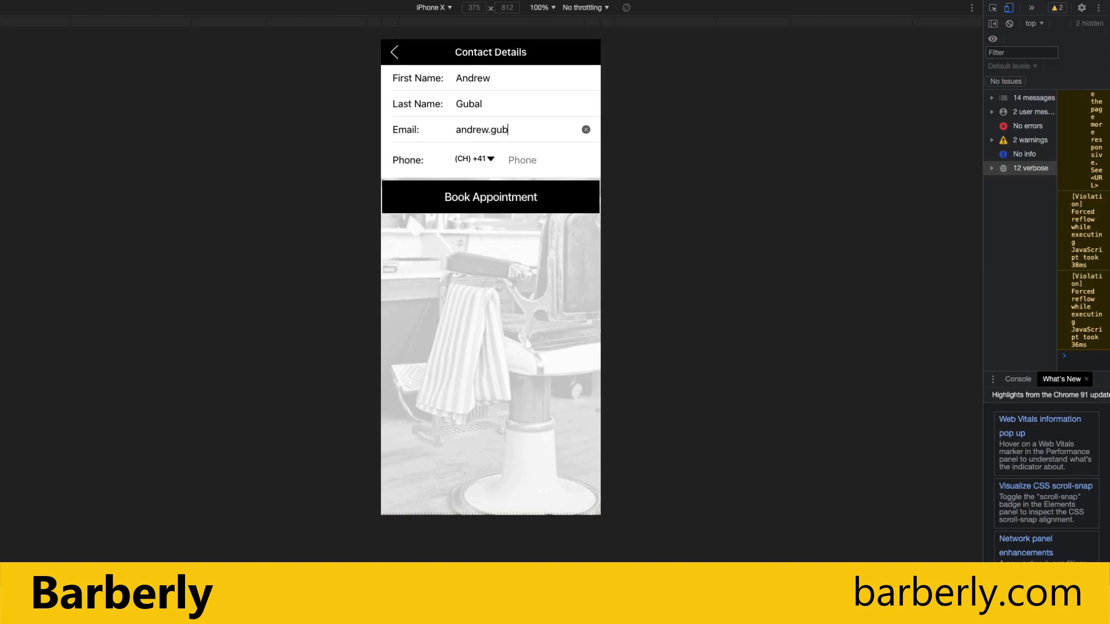
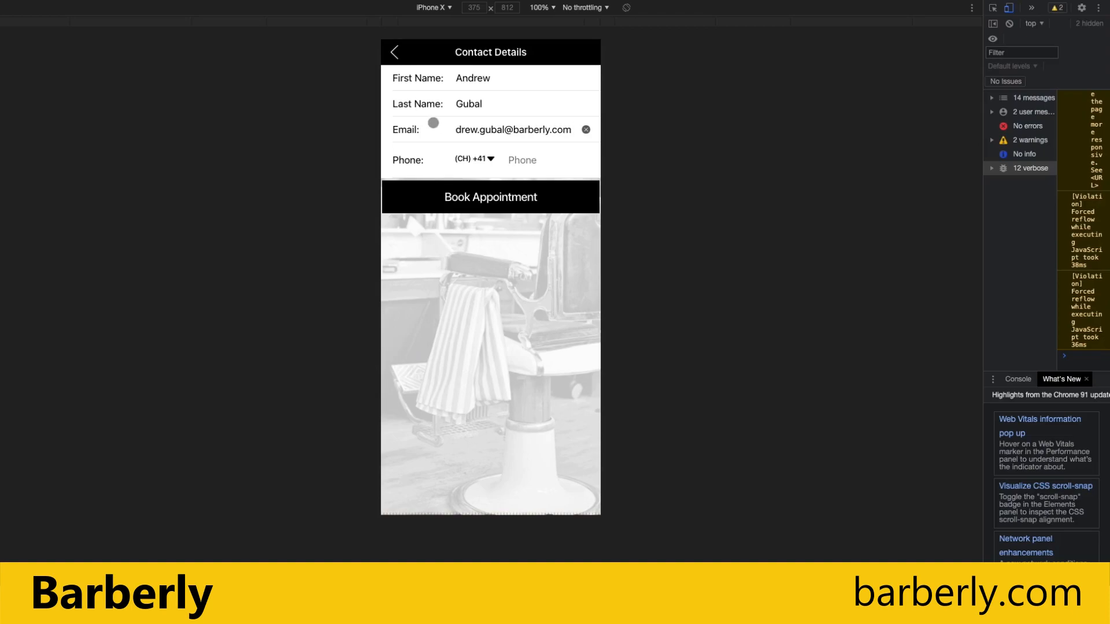
{"action": "left_click", "coordinate": [517, 154]}
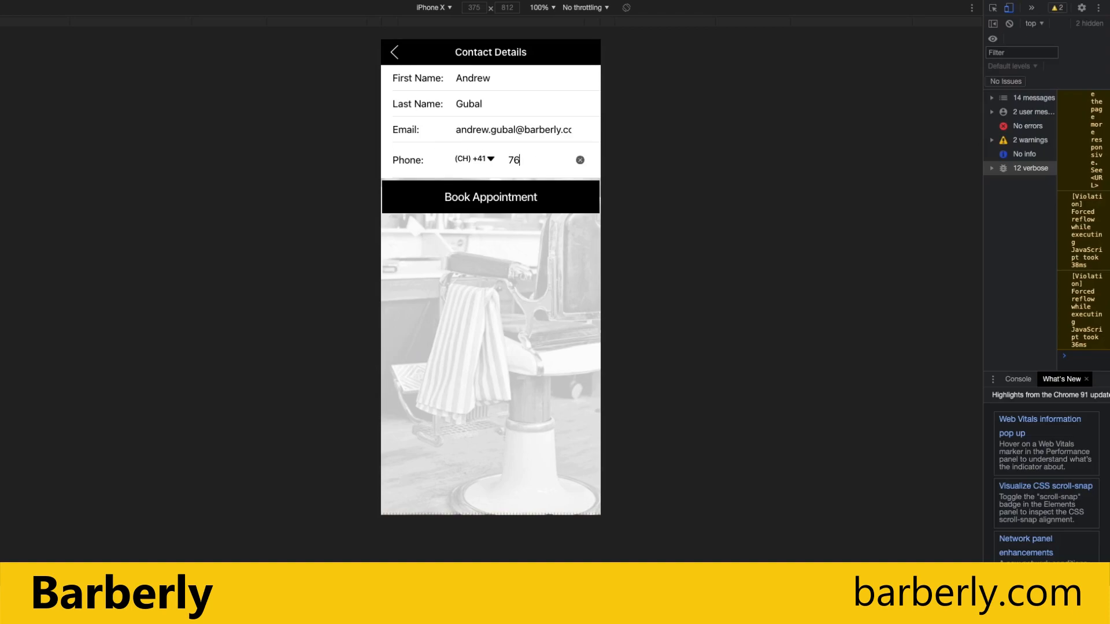
Book the appointment, acknowledge the confirmation, and review its details among upcoming appointments.
{"action": "left_click", "coordinate": [501, 196]}
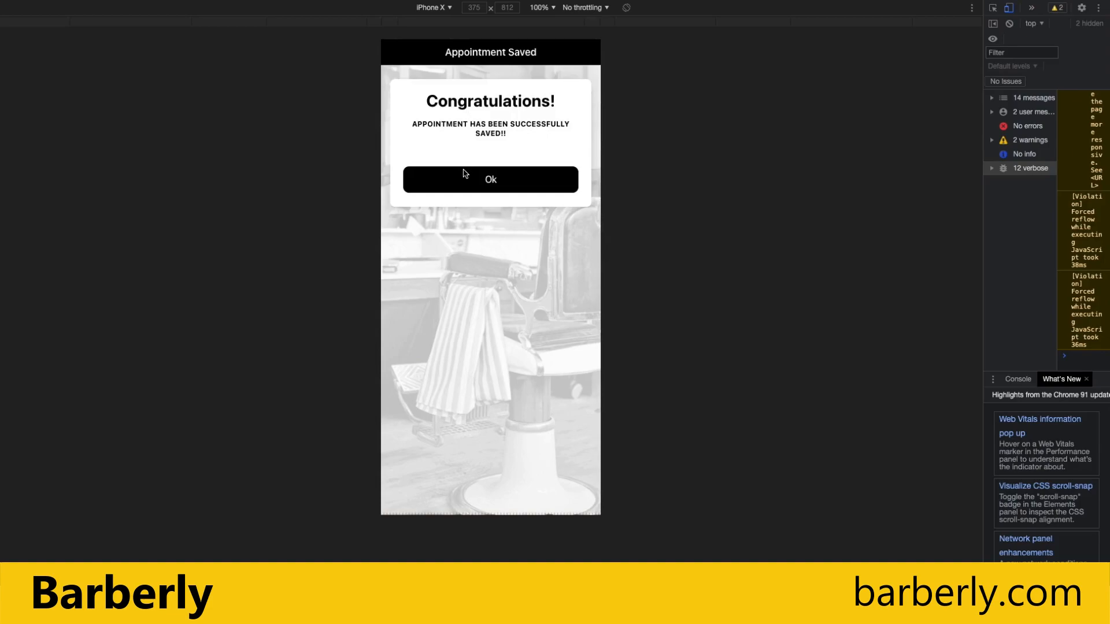
{"action": "left_click", "coordinate": [464, 171]}
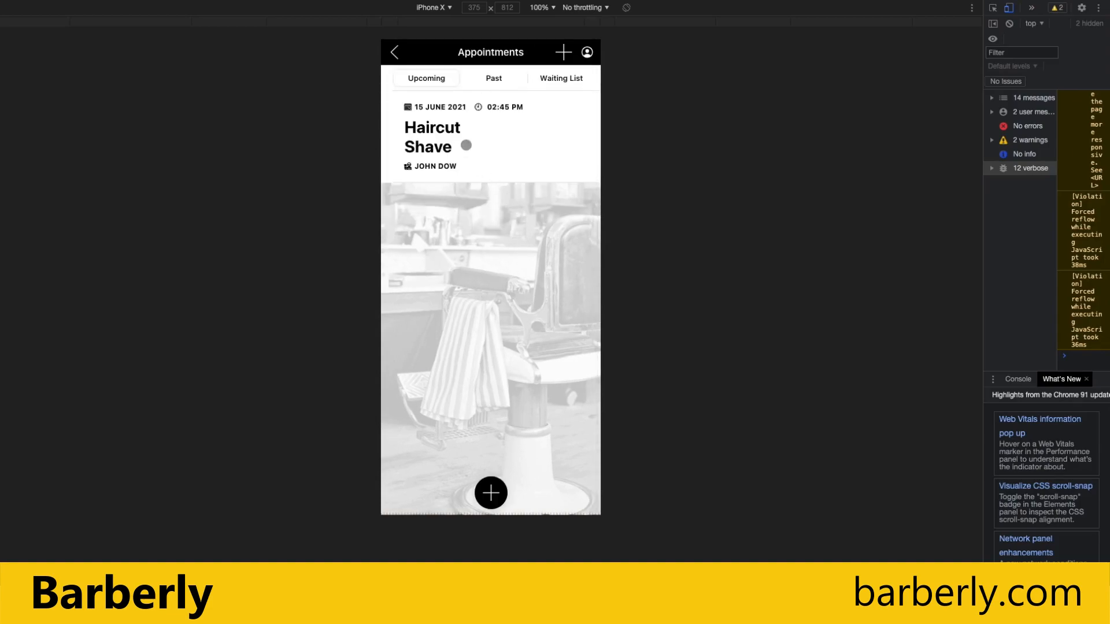
{"action": "left_click", "coordinate": [465, 147]}
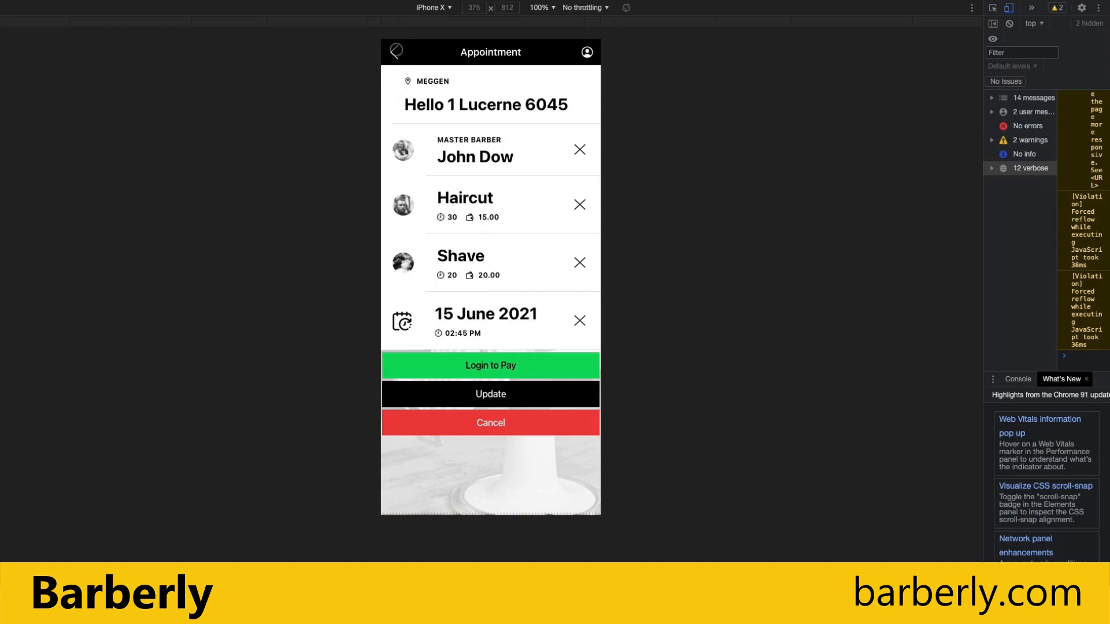
{"action": "left_click", "coordinate": [395, 52]}
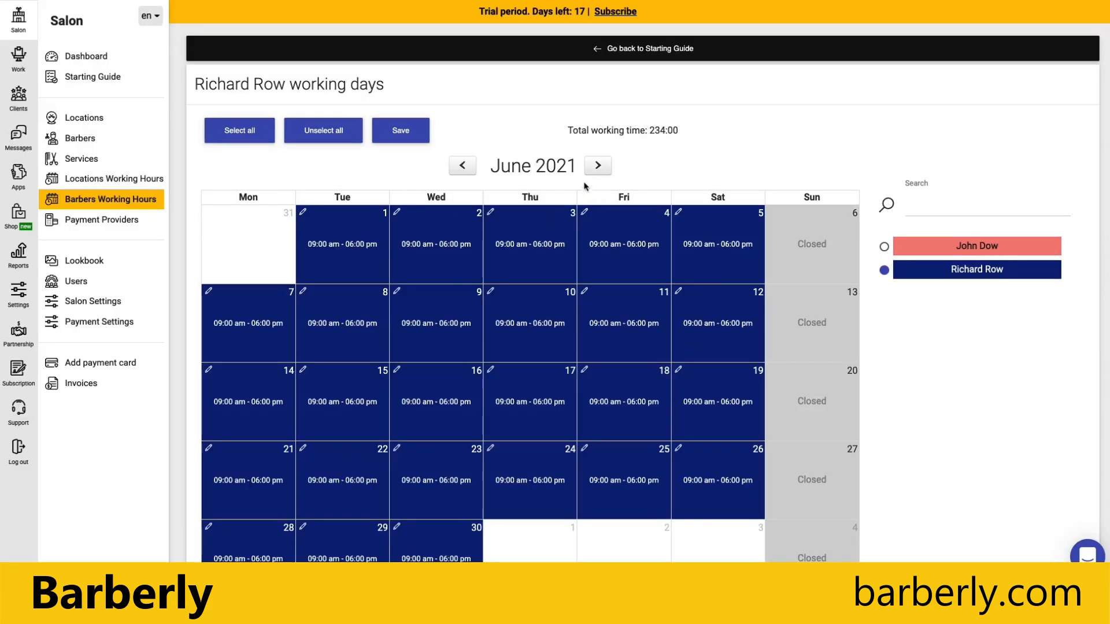
Check the starting guide shows 6 of 7 steps, then view the Appointments list with the 15 June booking.
{"action": "left_click", "coordinate": [72, 77]}
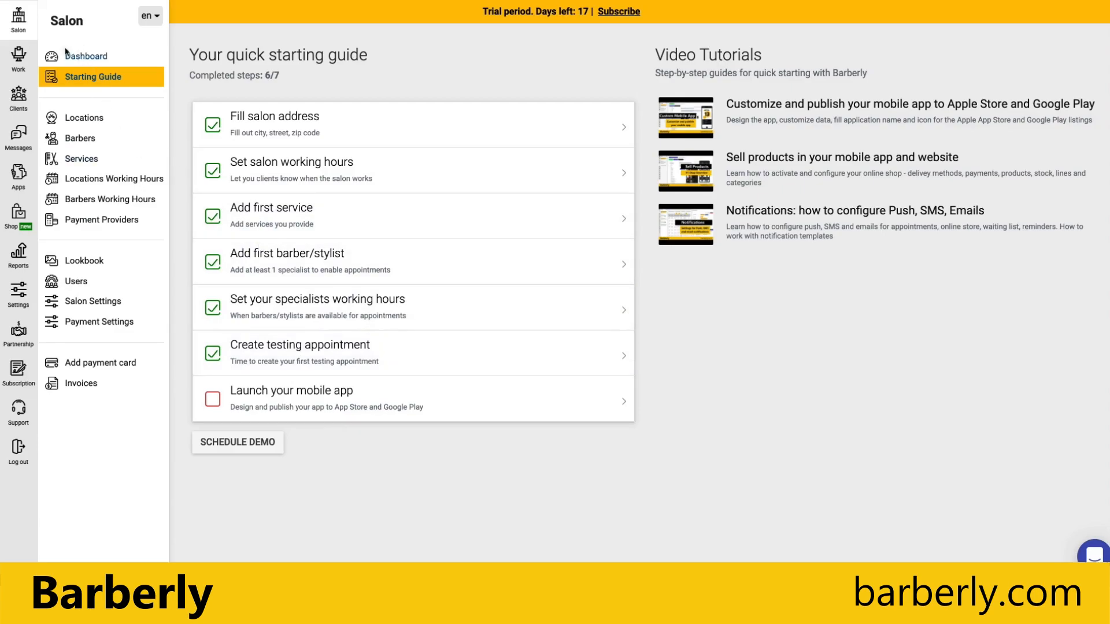
{"action": "left_click", "coordinate": [21, 57]}
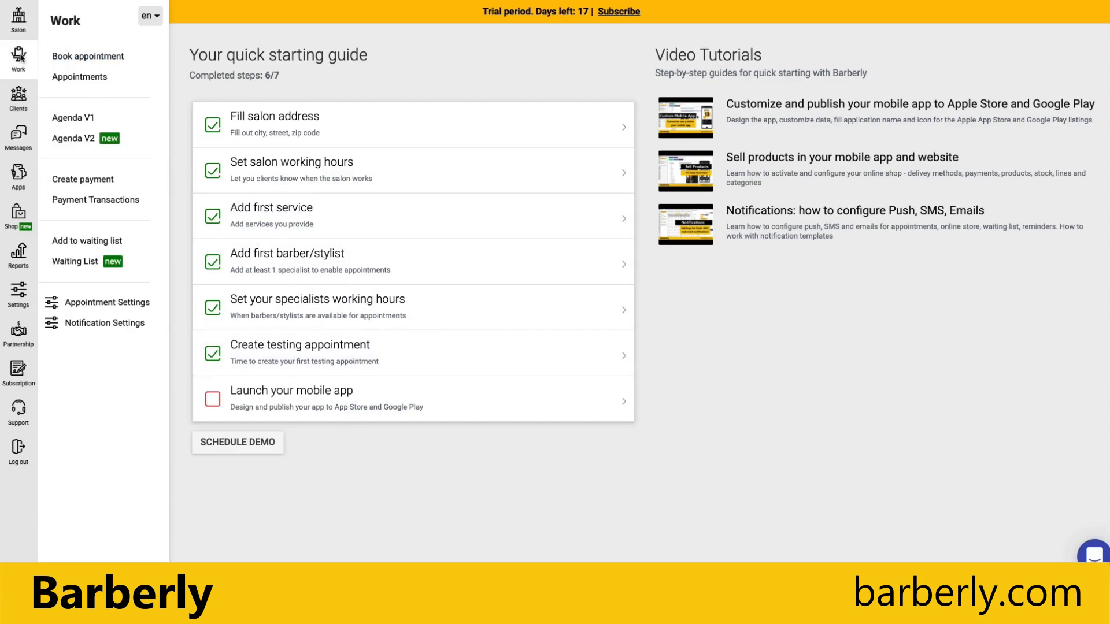
{"action": "left_click", "coordinate": [88, 81]}
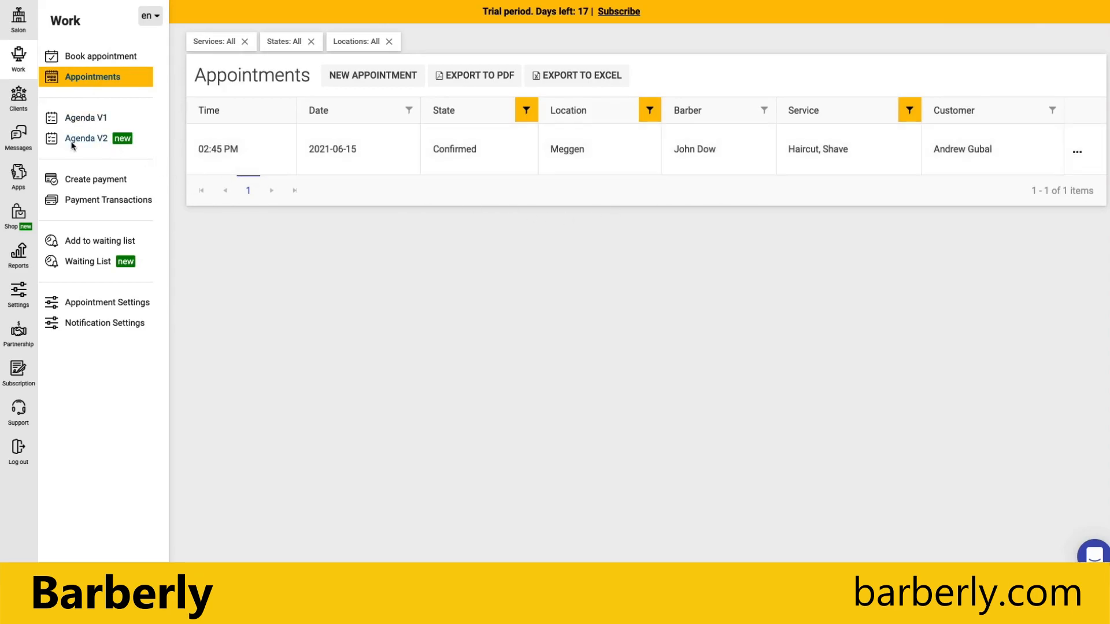
{"action": "left_click", "coordinate": [84, 121]}
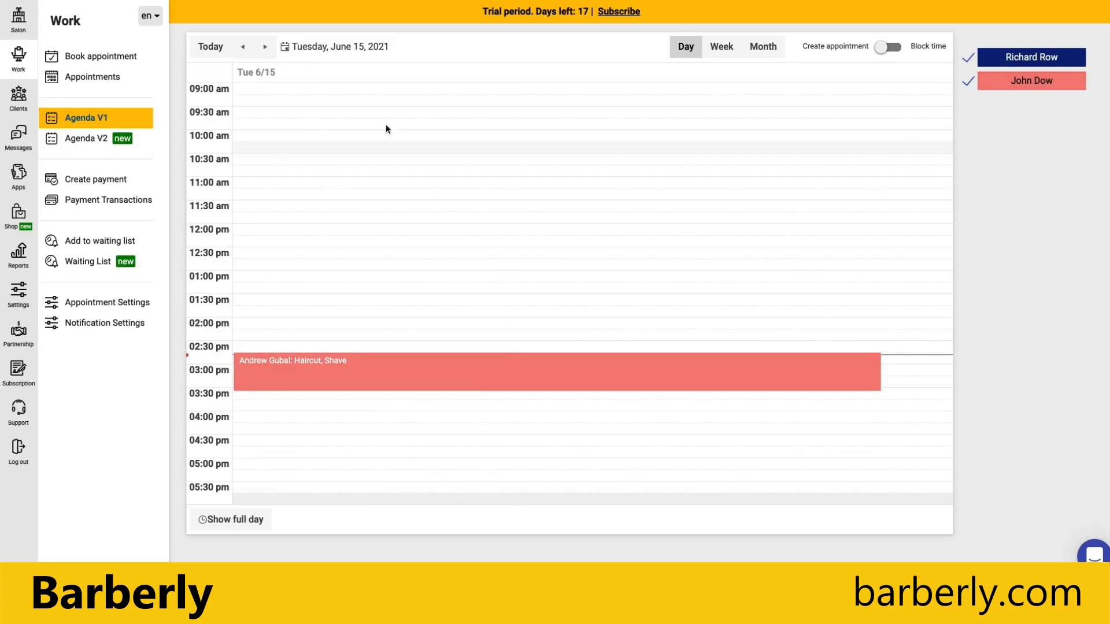
{"action": "left_click", "coordinate": [89, 137]}
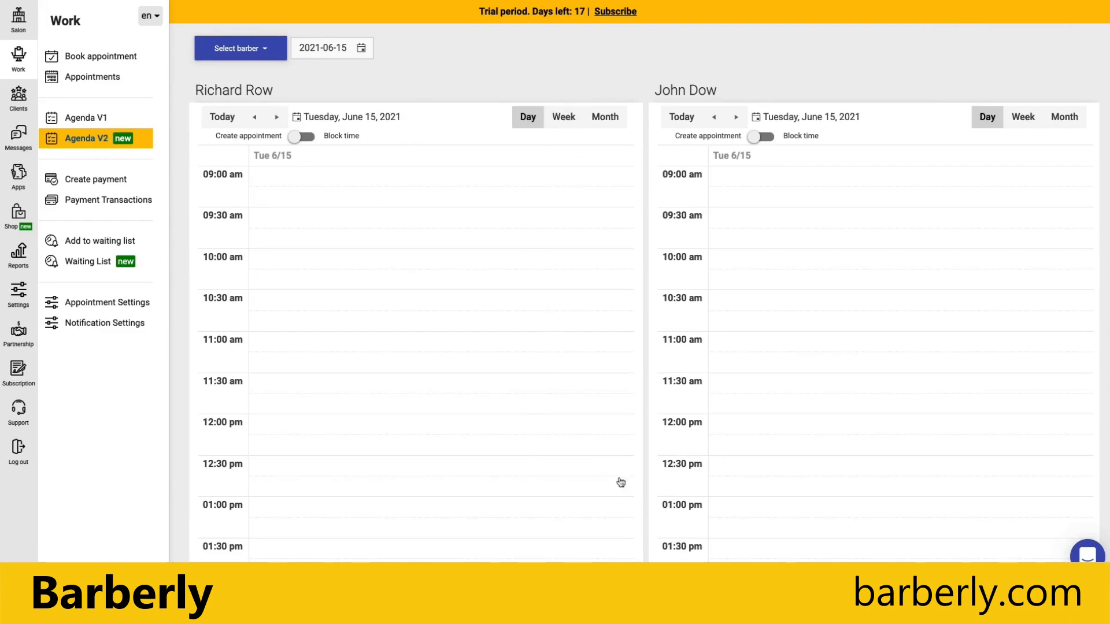
{"action": "scroll", "coordinate": [367, 233], "scroll_direction": "down", "scroll_amount": 6}
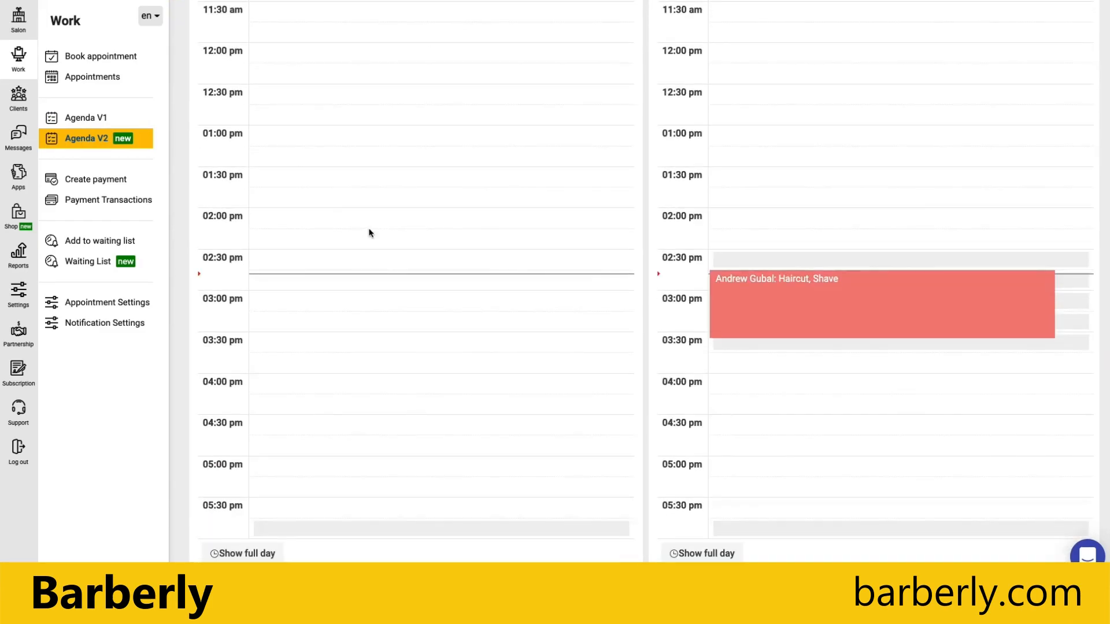
{"action": "scroll", "coordinate": [864, 181], "scroll_direction": "up", "scroll_amount": 5}
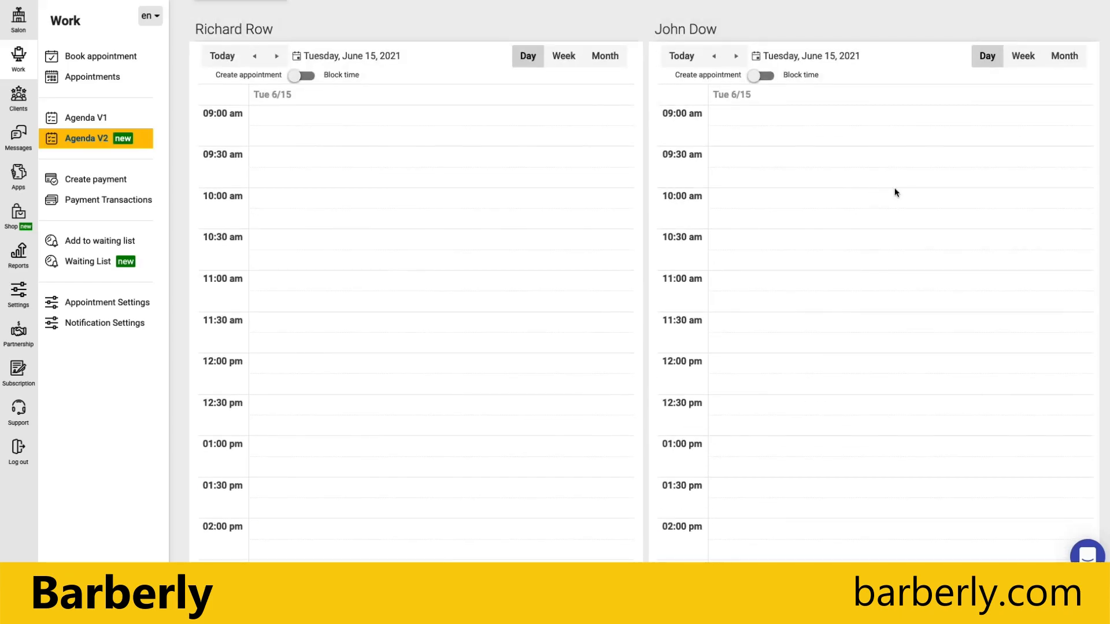
{"action": "scroll", "coordinate": [887, 192], "scroll_direction": "up", "scroll_amount": 1}
{"action": "scroll", "coordinate": [850, 260], "scroll_direction": "down", "scroll_amount": 6}
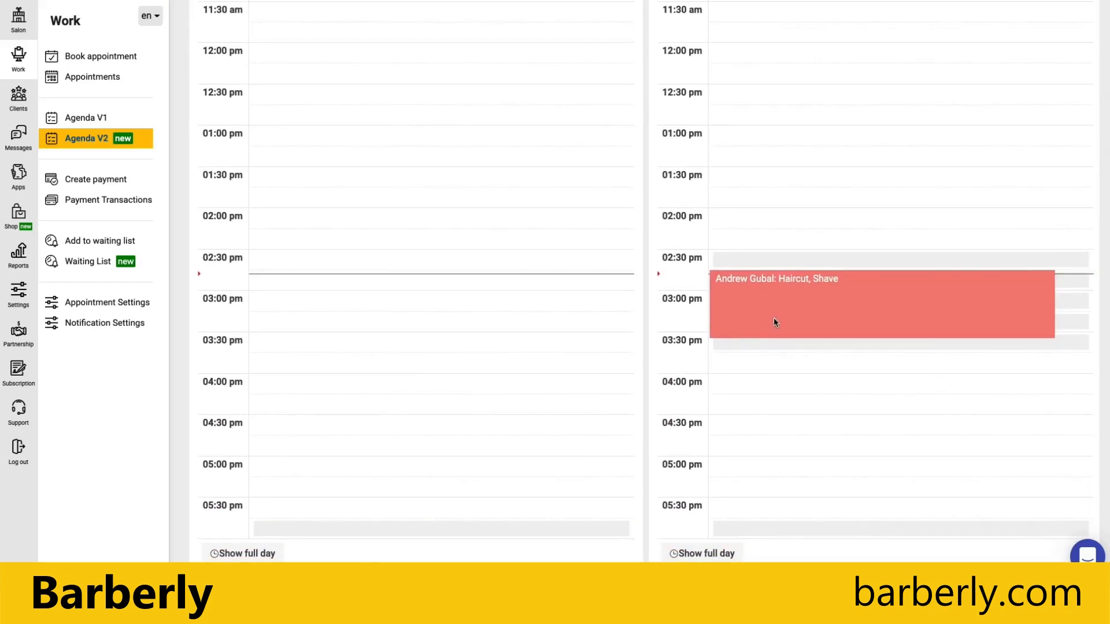
{"action": "scroll", "coordinate": [524, 266], "scroll_direction": "up", "scroll_amount": 6}
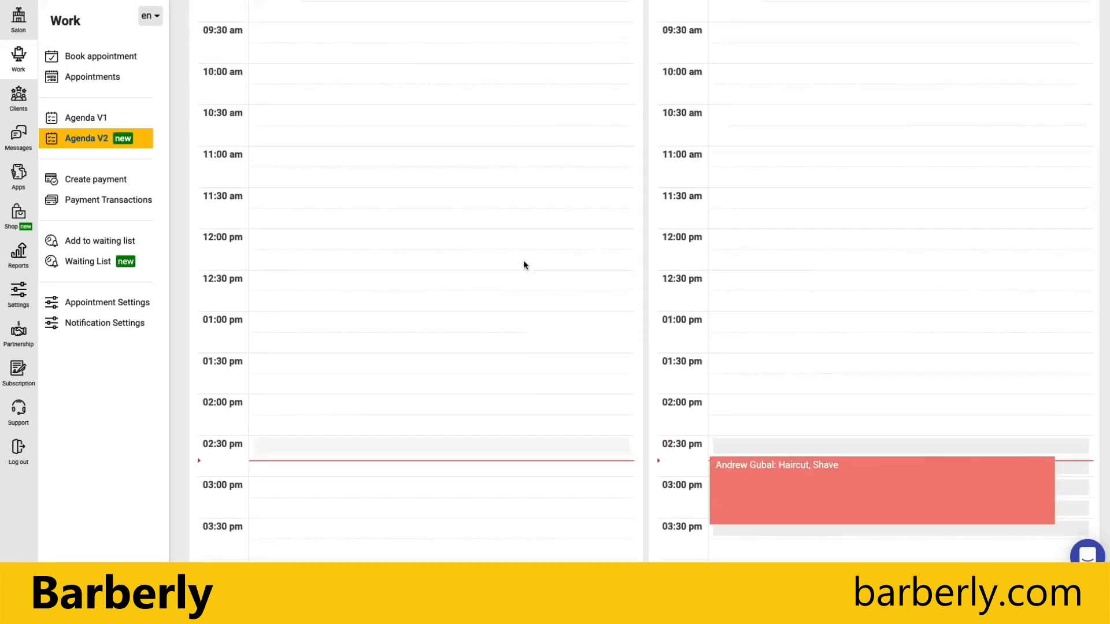
{"action": "left_click", "coordinate": [95, 78]}
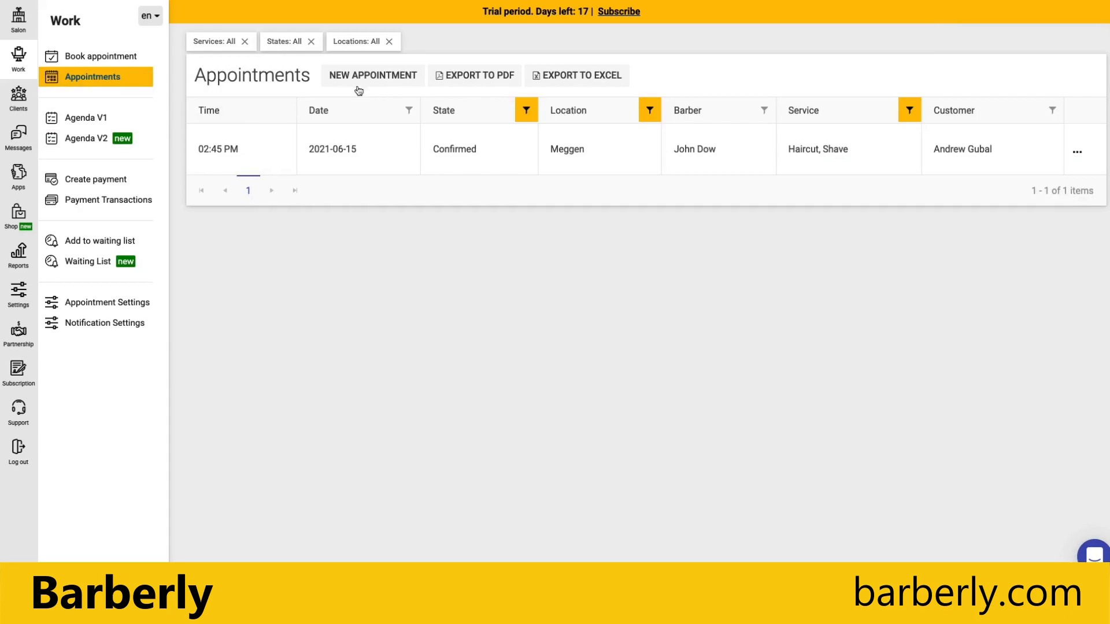
Start a new appointment, try an existing customer, then remove it and search again by name.
{"action": "left_click", "coordinate": [388, 78]}
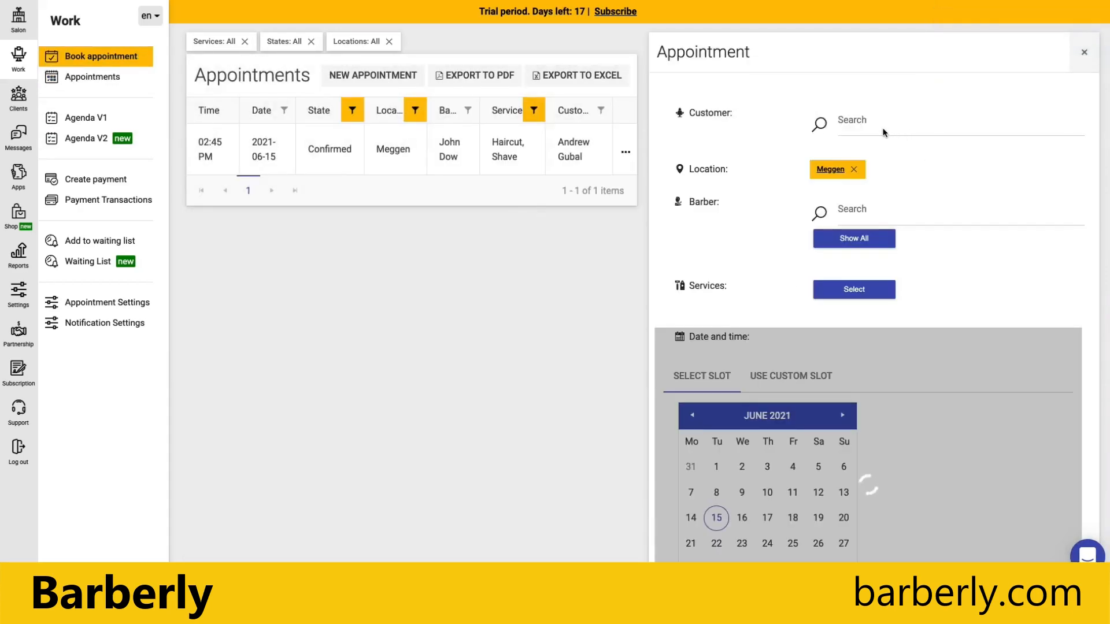
{"action": "left_click", "coordinate": [883, 132]}
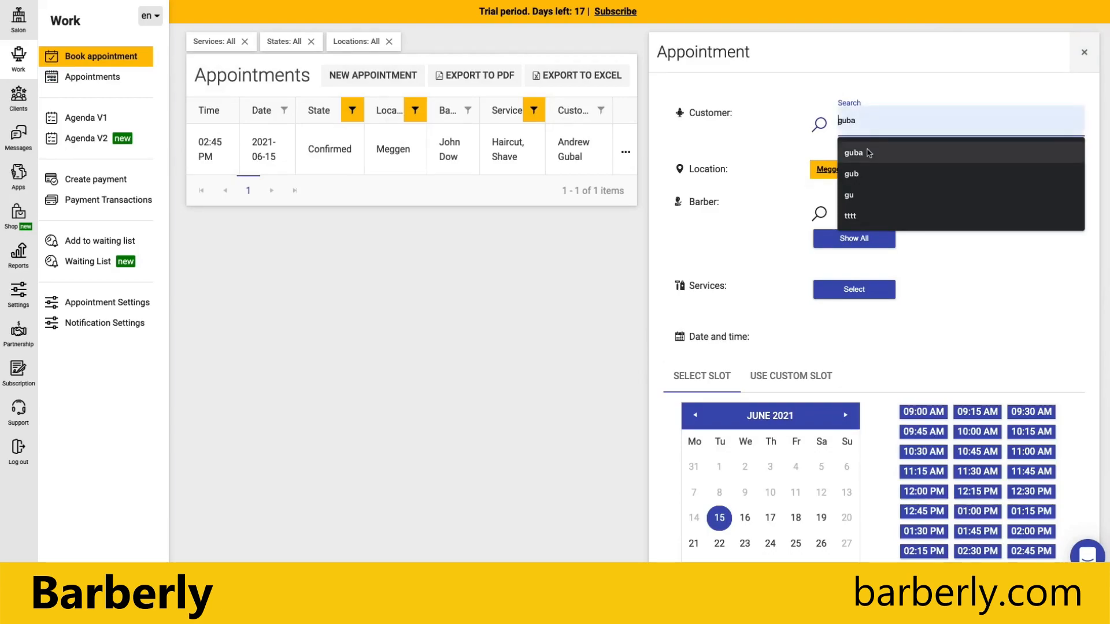
{"action": "left_click", "coordinate": [868, 153]}
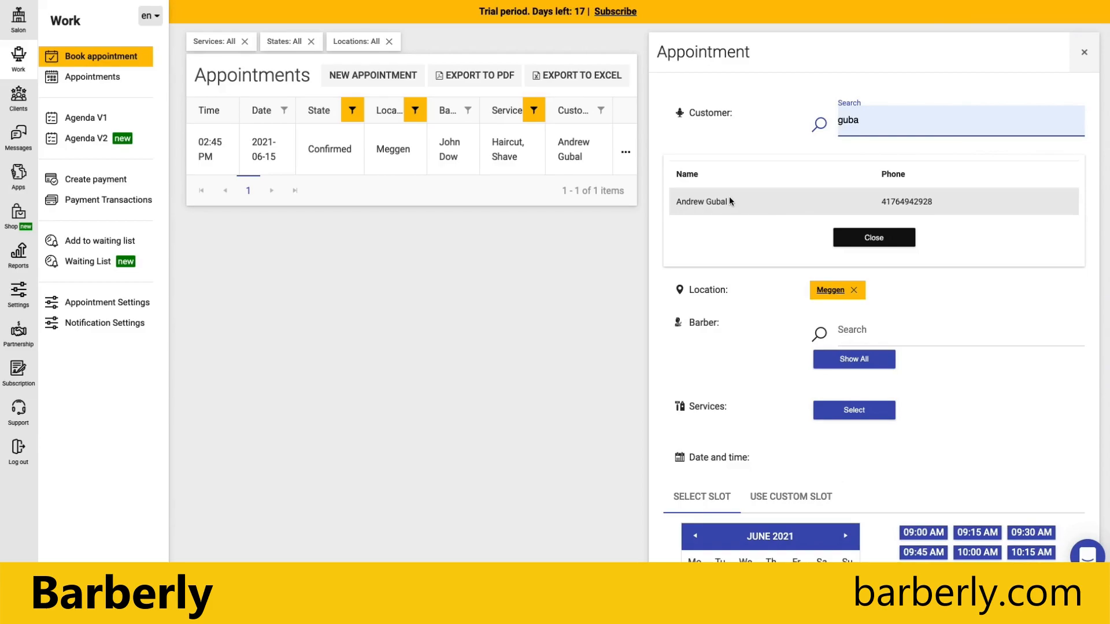
{"action": "left_click", "coordinate": [899, 201]}
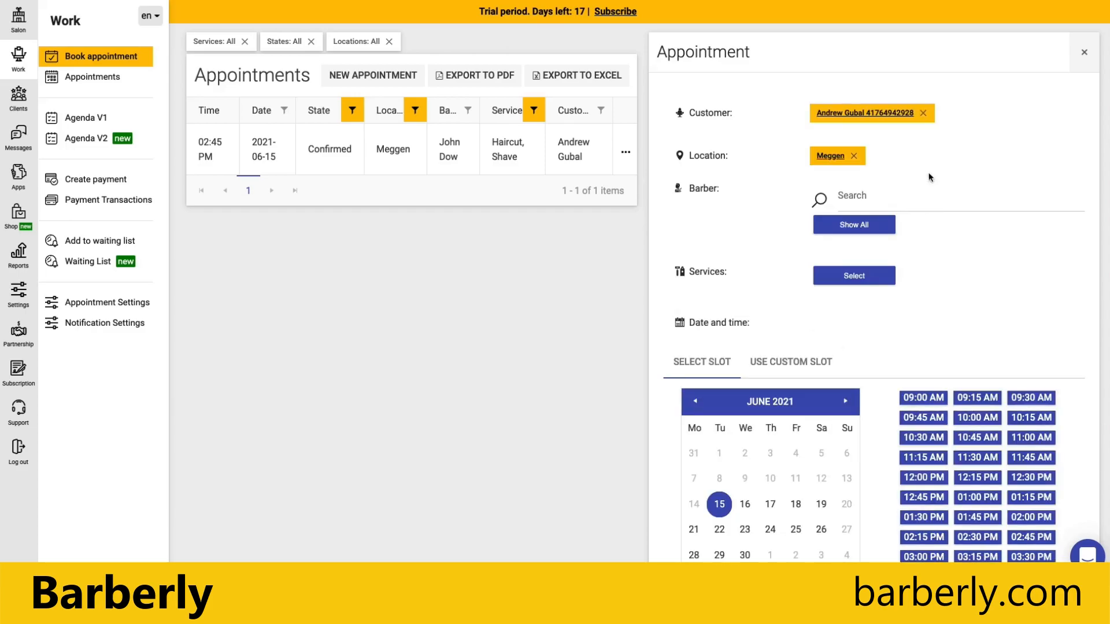
{"action": "left_click", "coordinate": [923, 114]}
{"action": "left_click", "coordinate": [873, 131]}
{"action": "key", "text": "BackSpace"}
{"action": "key", "text": "BackSpace"}
{"action": "key", "text": "BackSpace"}
{"action": "key", "text": "BackSpace"}
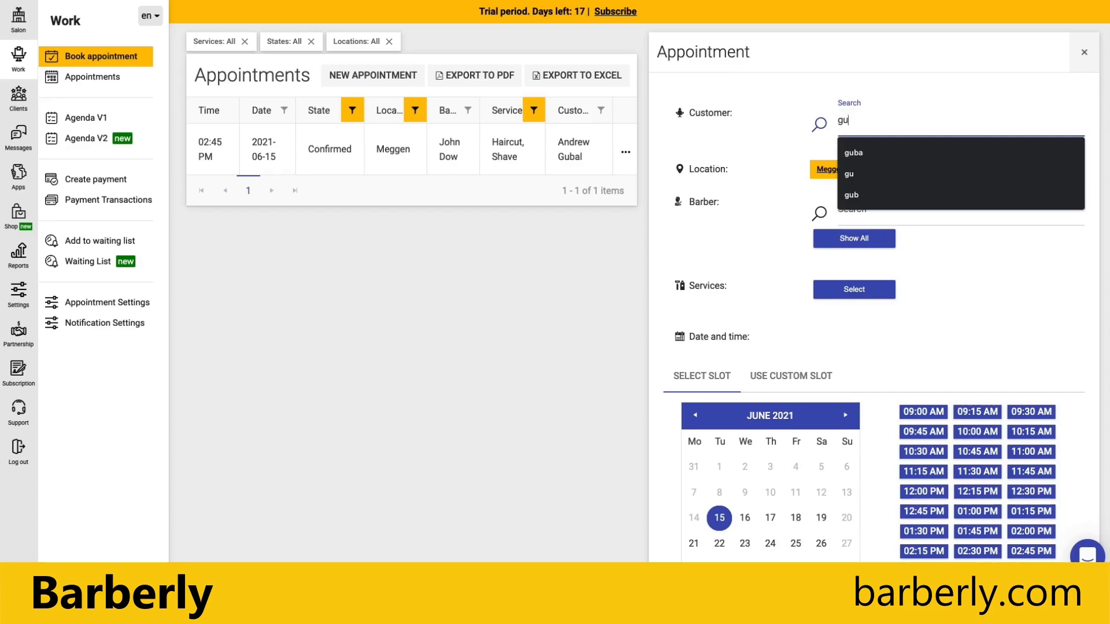
{"action": "type", "text": "john"}
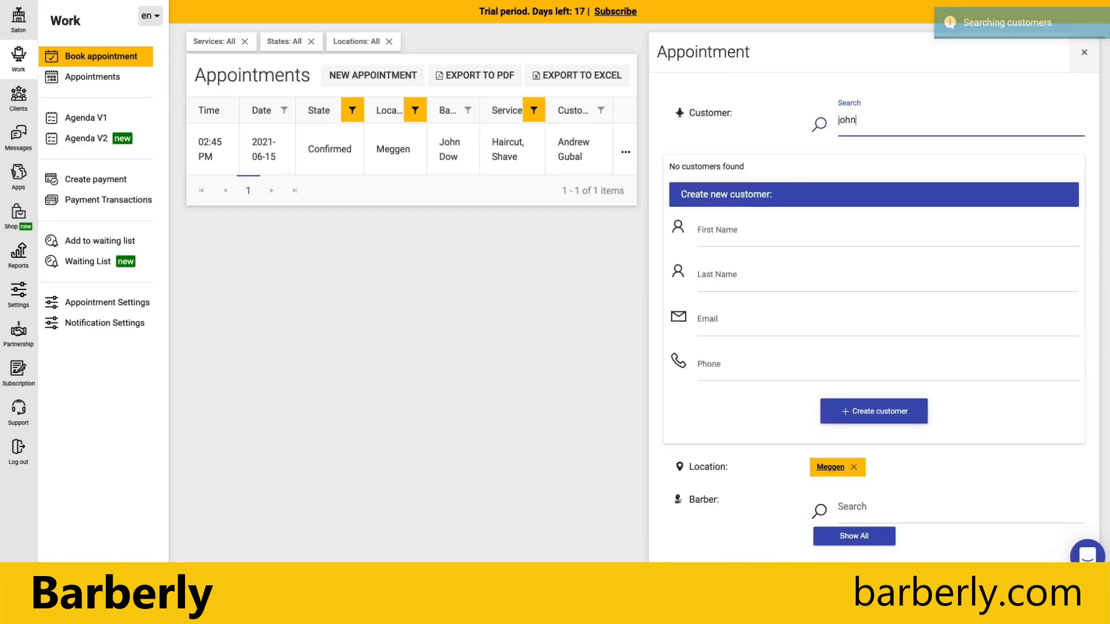
Create a new customer with a first name and last-name initial, dismissing the autofill suggestion.
{"action": "left_click", "coordinate": [732, 234]}
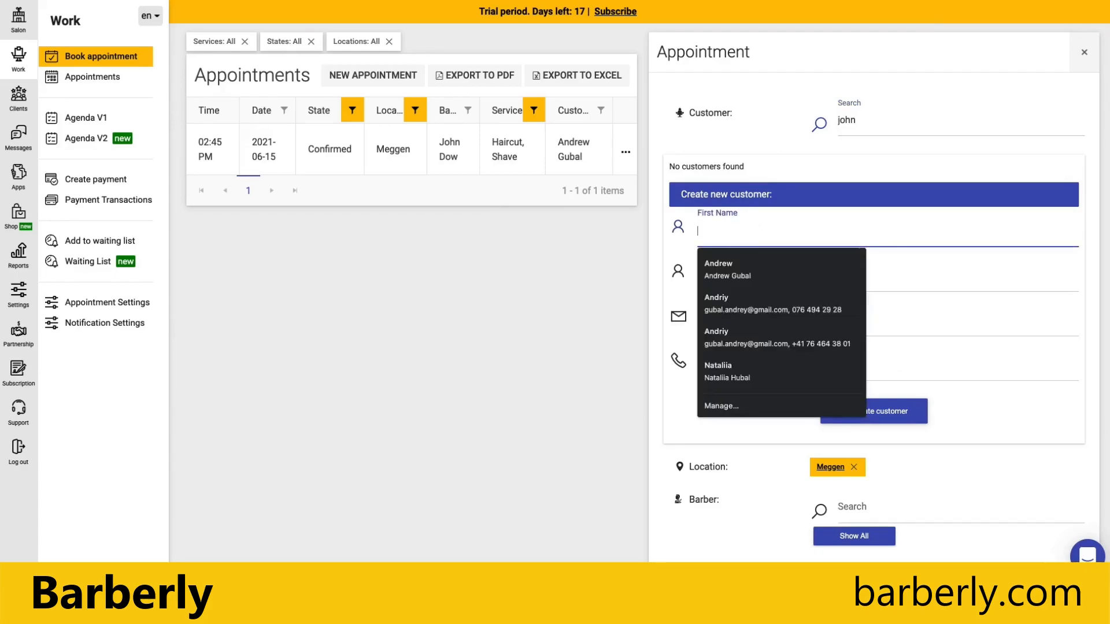
{"action": "type", "text": "John"}
{"action": "left_click", "coordinate": [758, 287]}
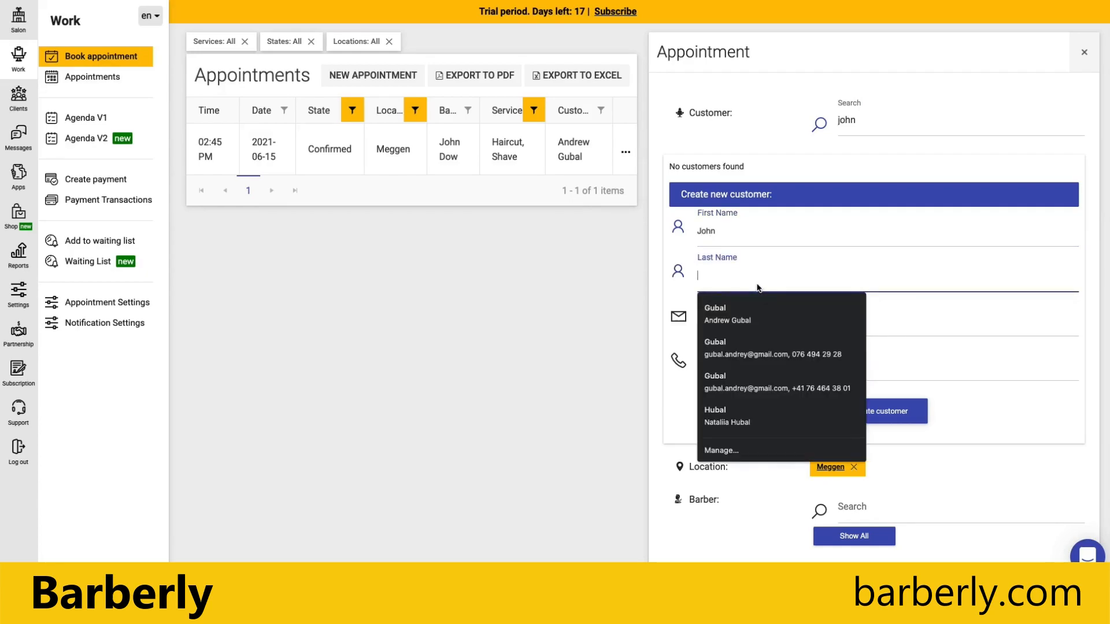
{"action": "type", "text": "H"}
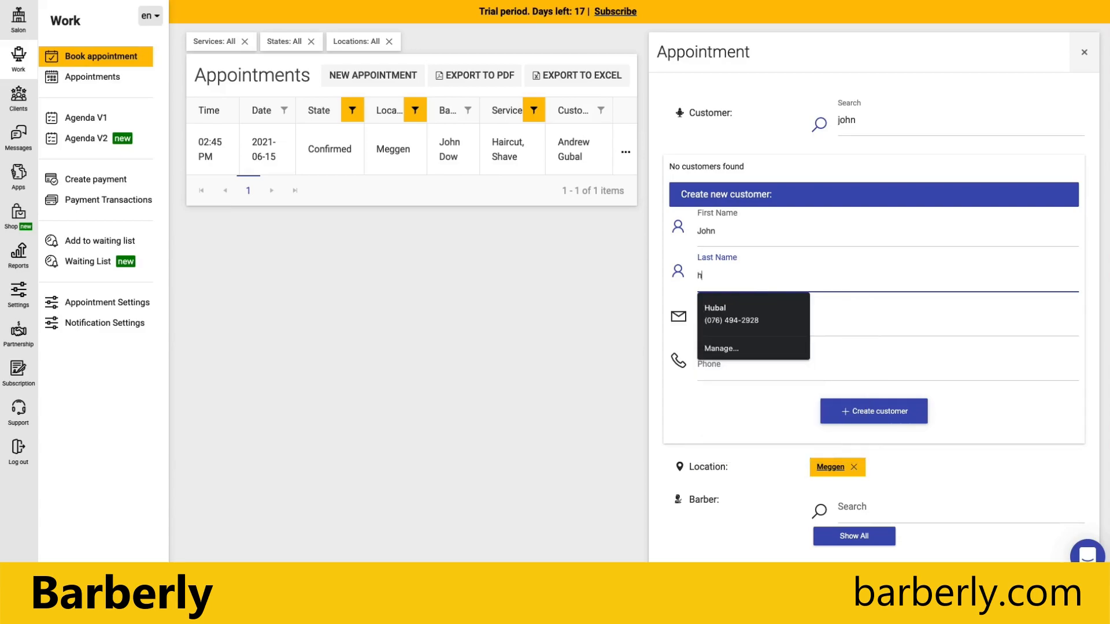
{"action": "key", "text": "BackSpace"}
{"action": "type", "text": "H"}
{"action": "left_click", "coordinate": [675, 409]}
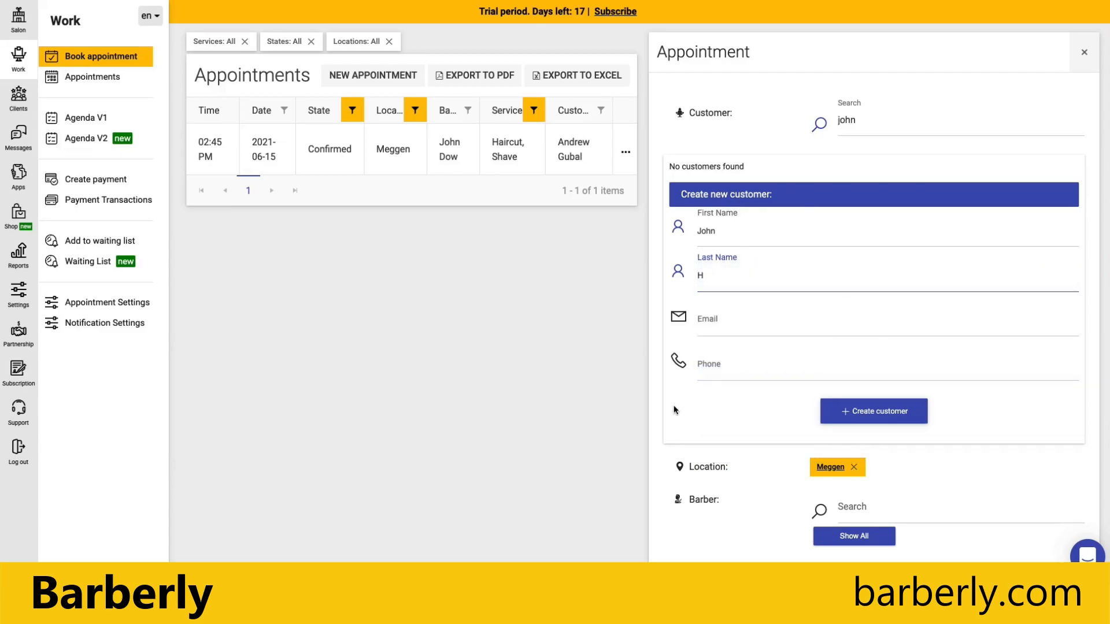
{"action": "scroll", "coordinate": [798, 397], "scroll_direction": "down", "scroll_amount": 1}
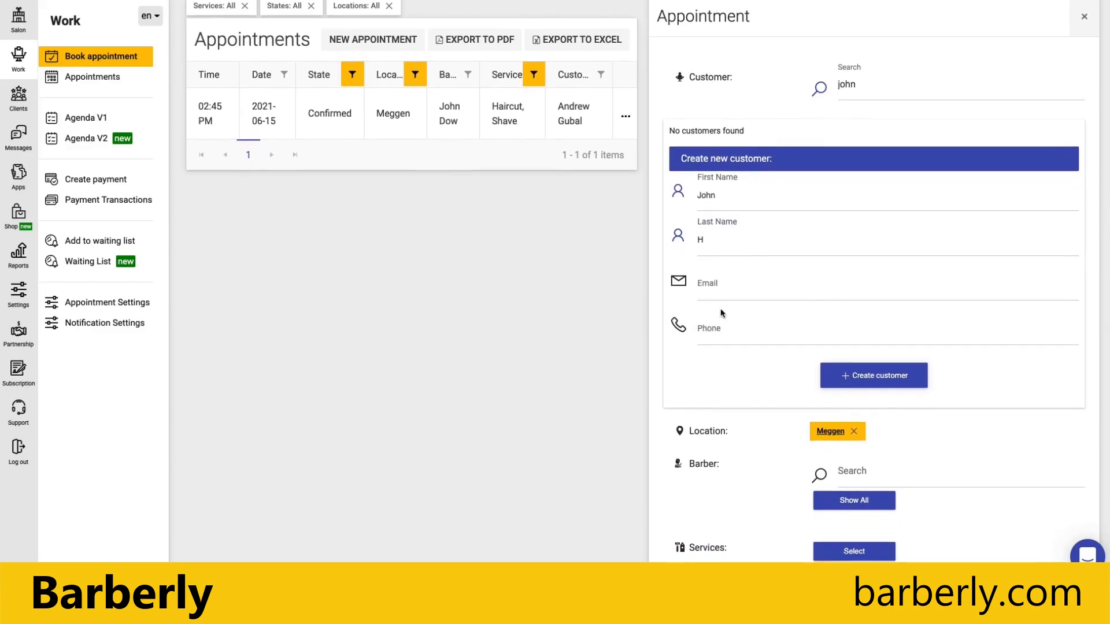
{"action": "left_click", "coordinate": [870, 376]}
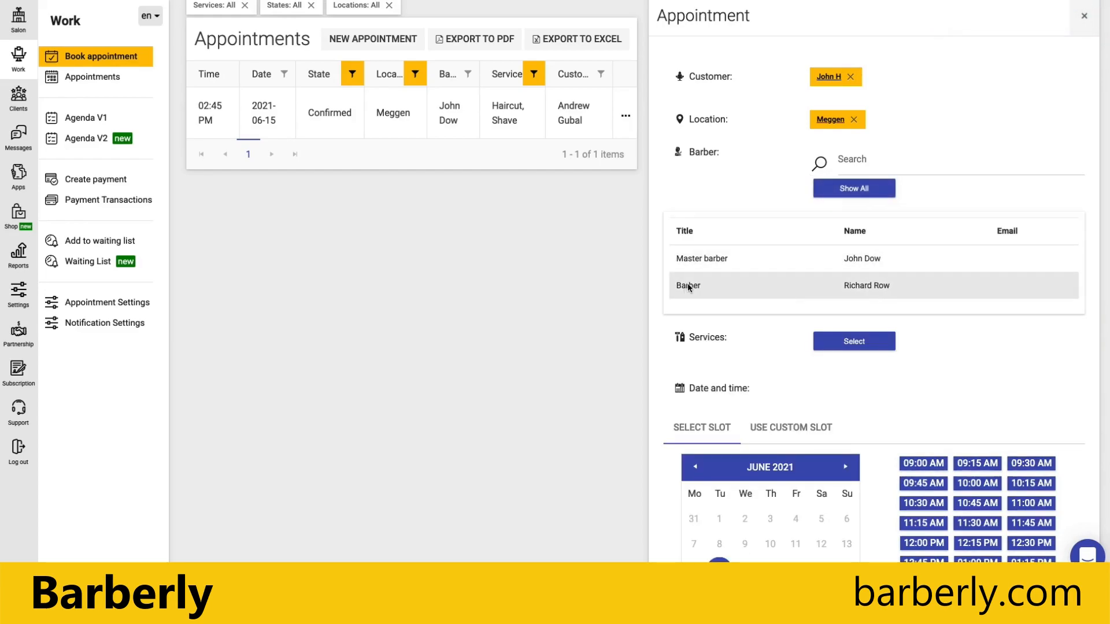
Assign the master barber, add Haircut and Shave, and save it at 01:45 PM on 15 June 2021.
{"action": "left_click", "coordinate": [861, 258]}
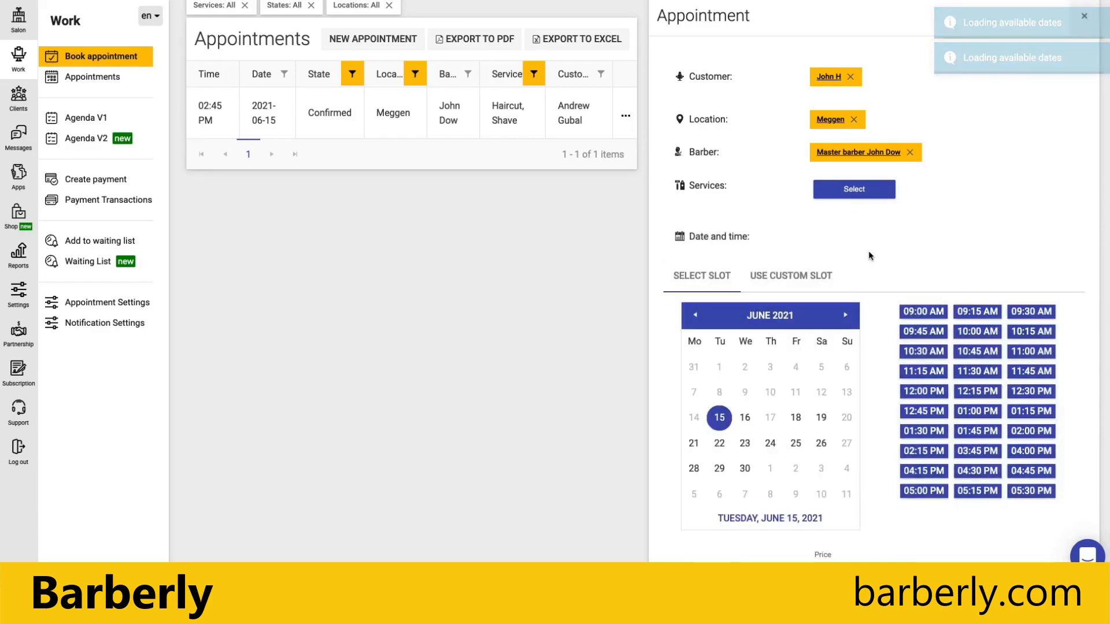
{"action": "left_click", "coordinate": [855, 192]}
{"action": "left_click", "coordinate": [717, 269]}
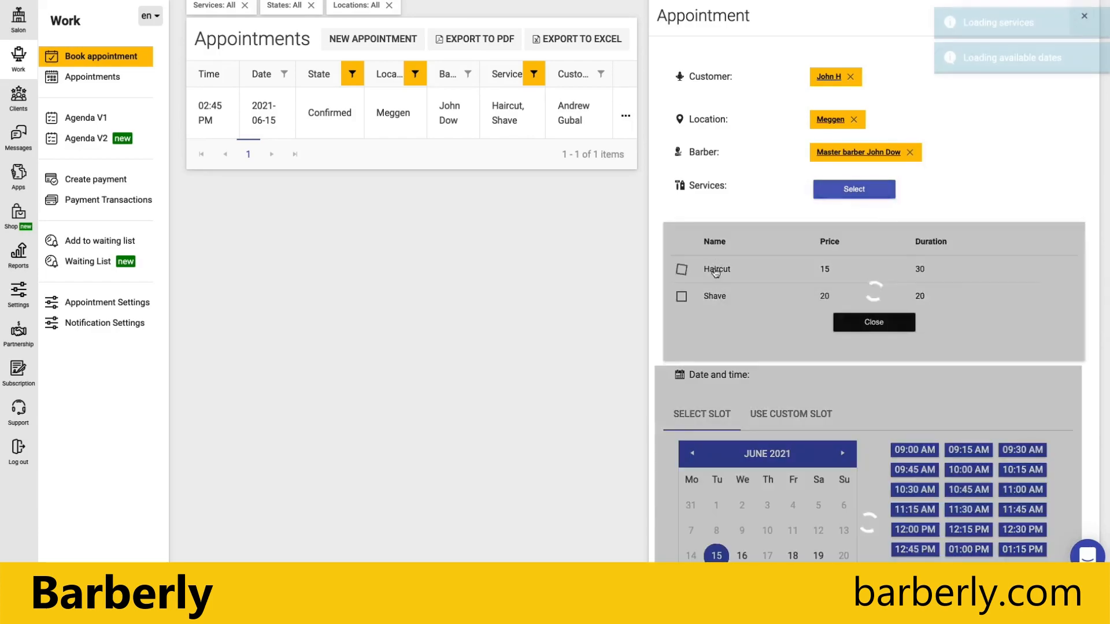
{"action": "left_click", "coordinate": [709, 297]}
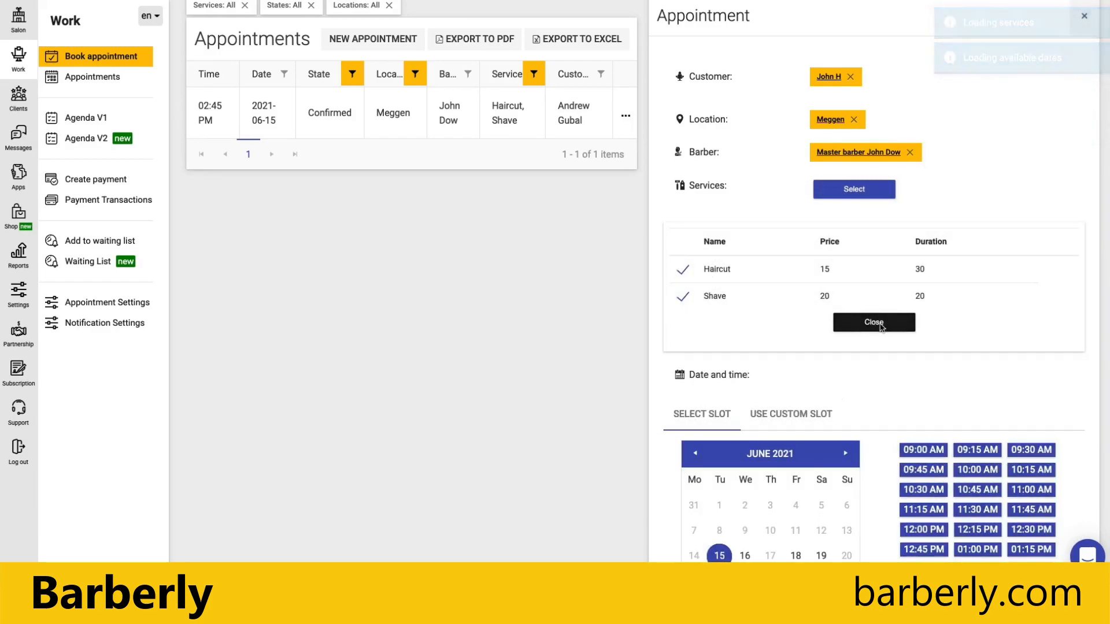
{"action": "left_click", "coordinate": [878, 323]}
{"action": "scroll", "coordinate": [990, 220], "scroll_direction": "down", "scroll_amount": 2}
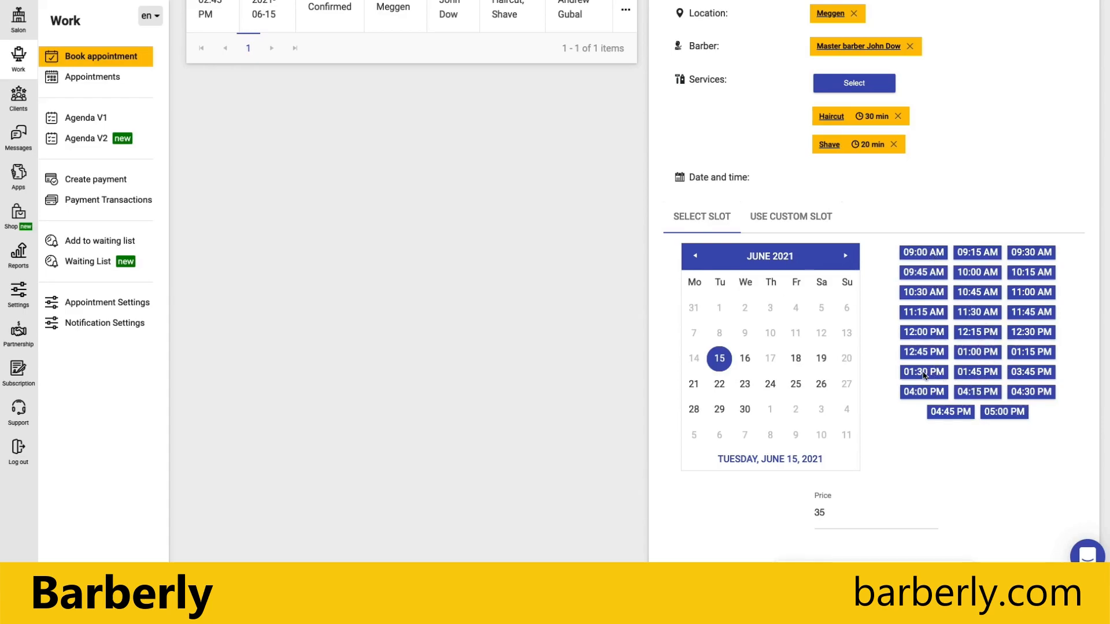
{"action": "left_click", "coordinate": [990, 374]}
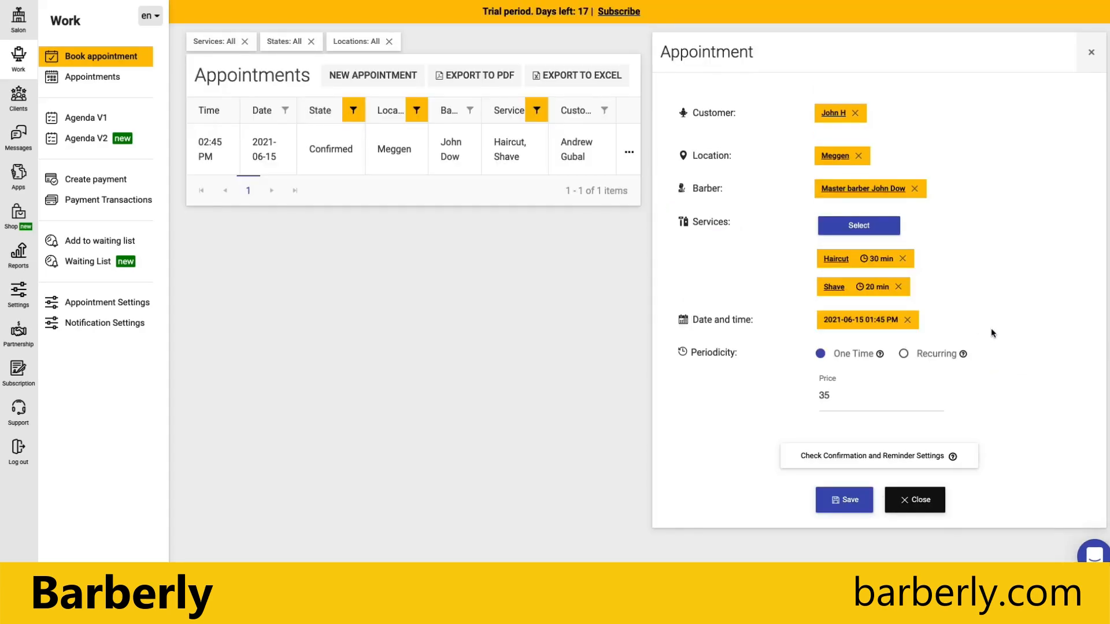
{"action": "left_click", "coordinate": [844, 499]}
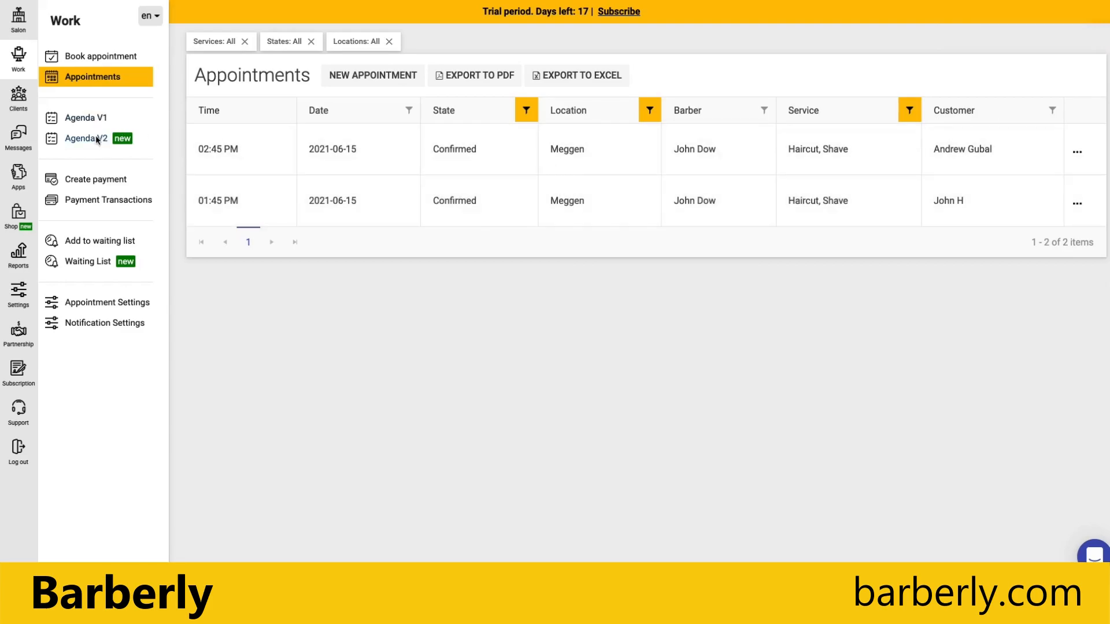
Open Agenda V2 and start an appointment in the second barber's 11:00 am slot on June 15.
{"action": "left_click", "coordinate": [95, 138]}
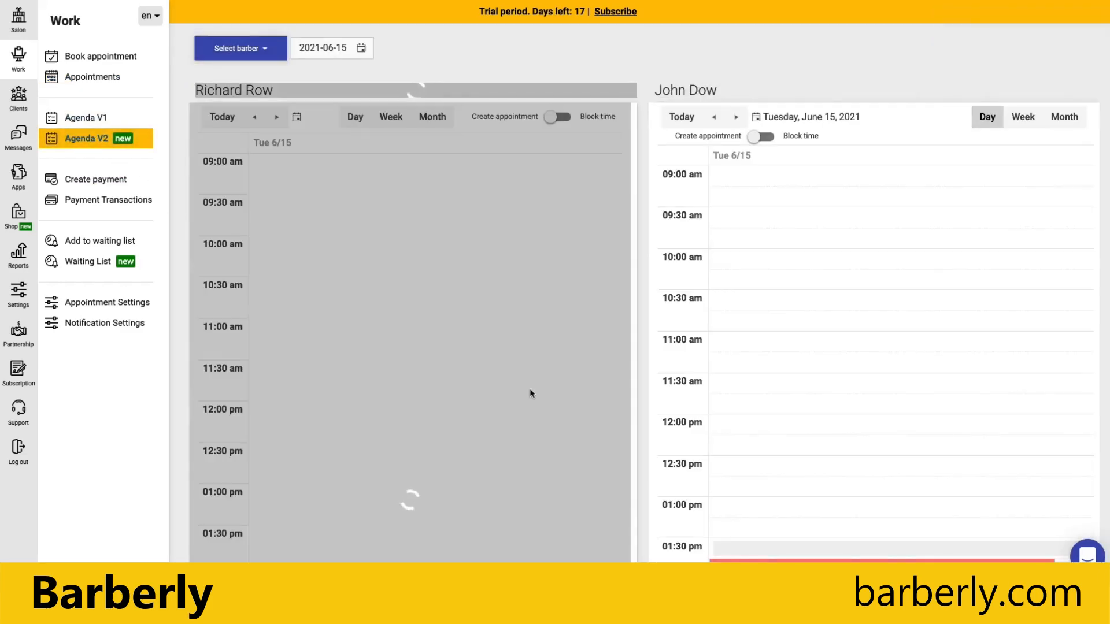
{"action": "scroll", "coordinate": [834, 249], "scroll_direction": "down", "scroll_amount": 5}
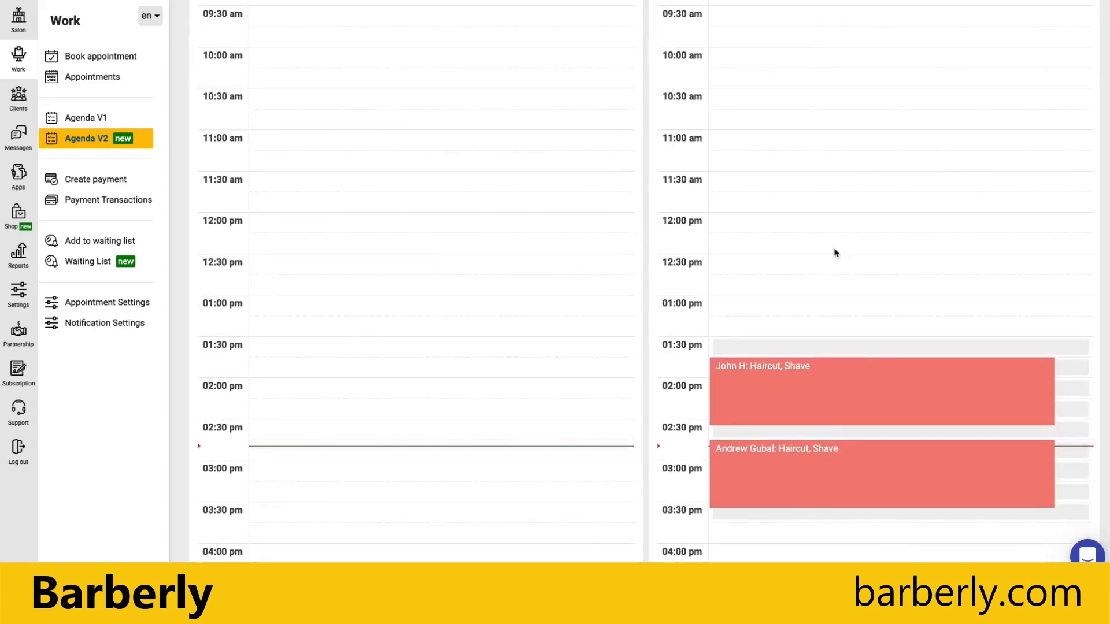
{"action": "scroll", "coordinate": [792, 241], "scroll_direction": "up", "scroll_amount": 5}
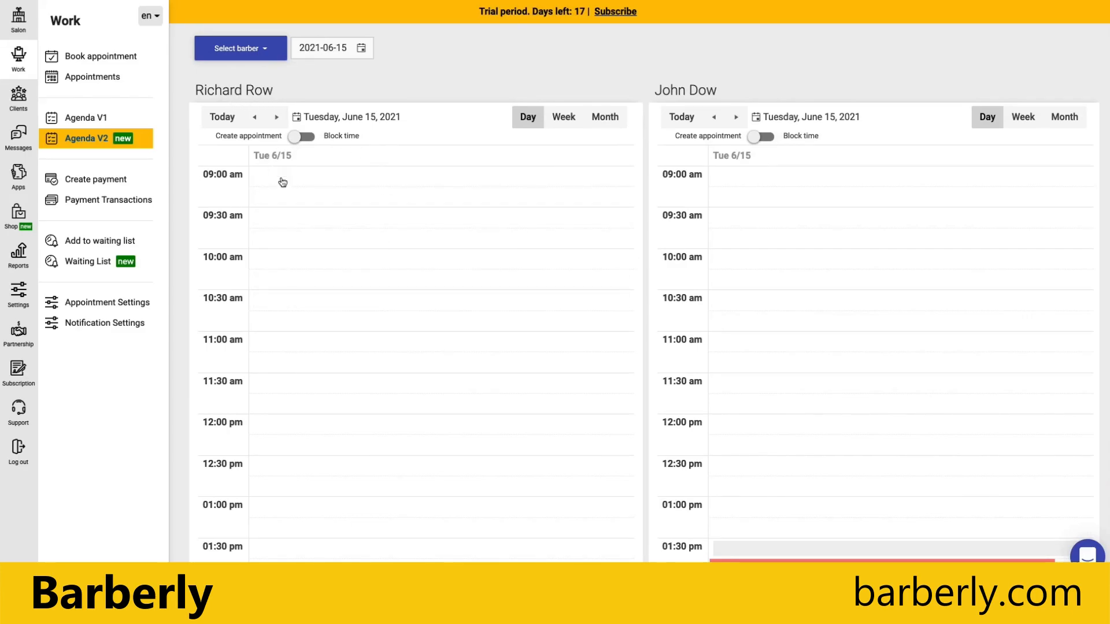
{"action": "left_click", "coordinate": [292, 344]}
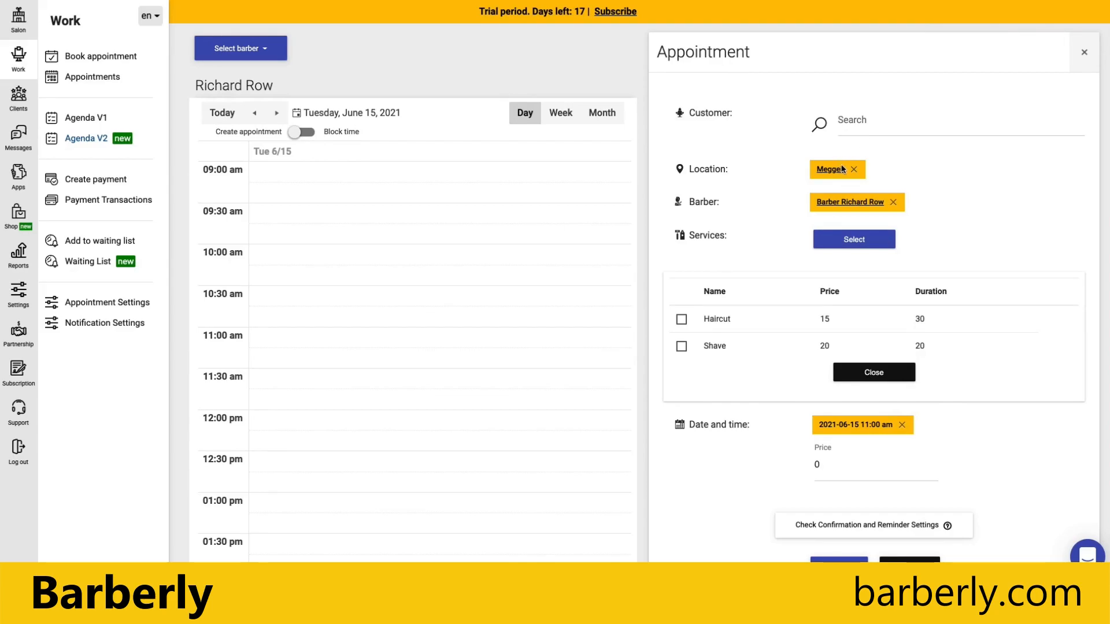
Add Haircut, pick the existing 02:45 PM customer by surname search, and save the 11:00 am booking.
{"action": "scroll", "coordinate": [762, 346], "scroll_direction": "down", "scroll_amount": 1}
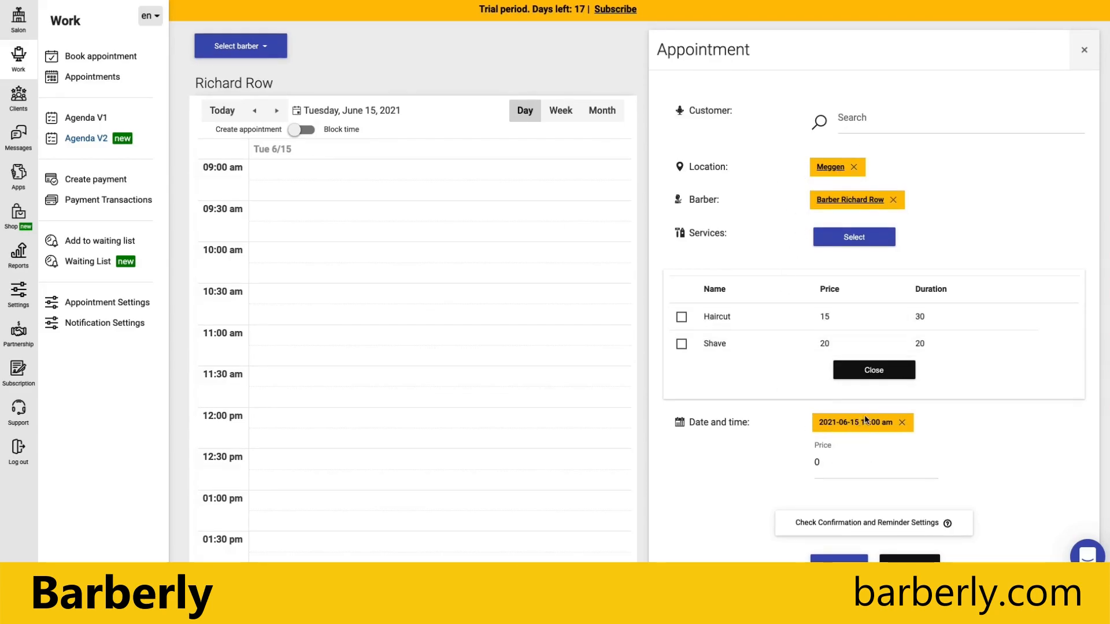
{"action": "left_click", "coordinate": [720, 318]}
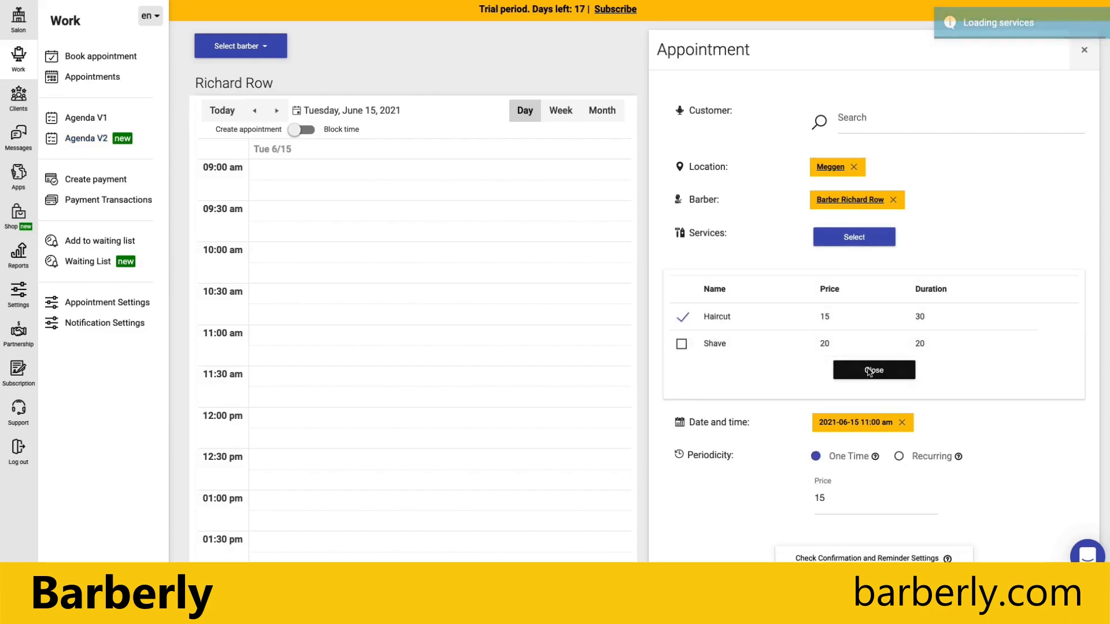
{"action": "left_click", "coordinate": [873, 370]}
{"action": "left_click", "coordinate": [847, 132]}
{"action": "type", "text": "gub"}
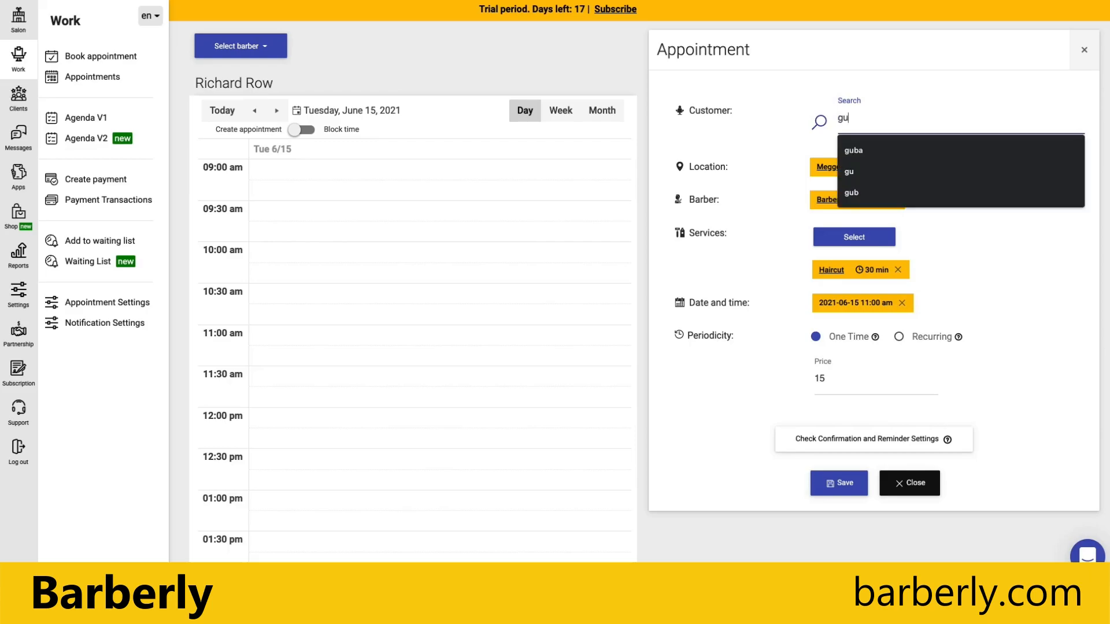
{"action": "left_click", "coordinate": [761, 201]}
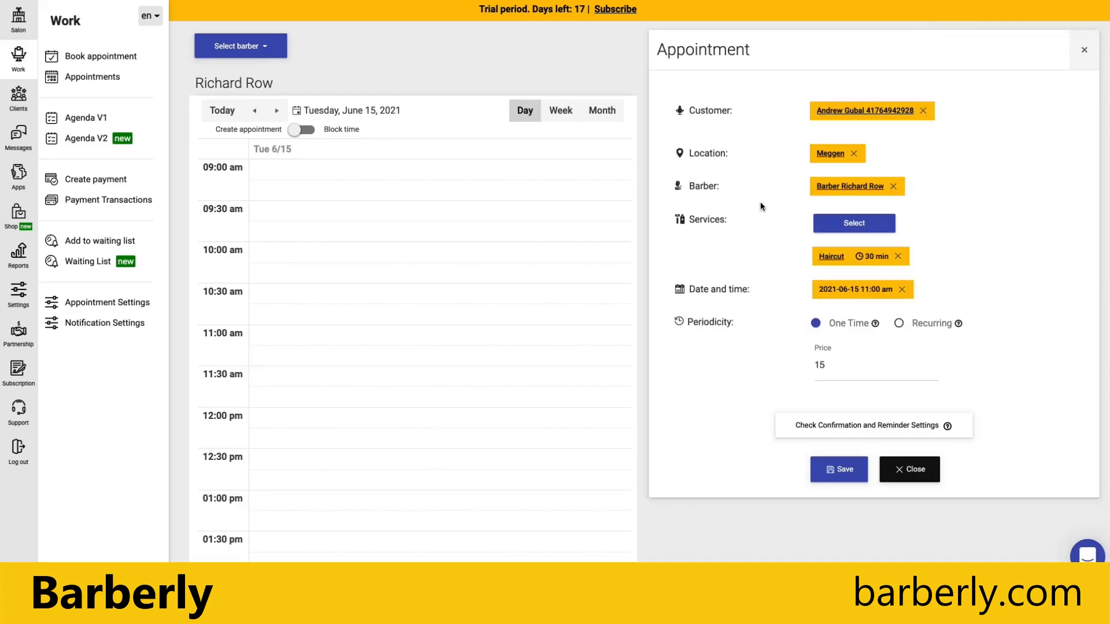
{"action": "left_click", "coordinate": [816, 477]}
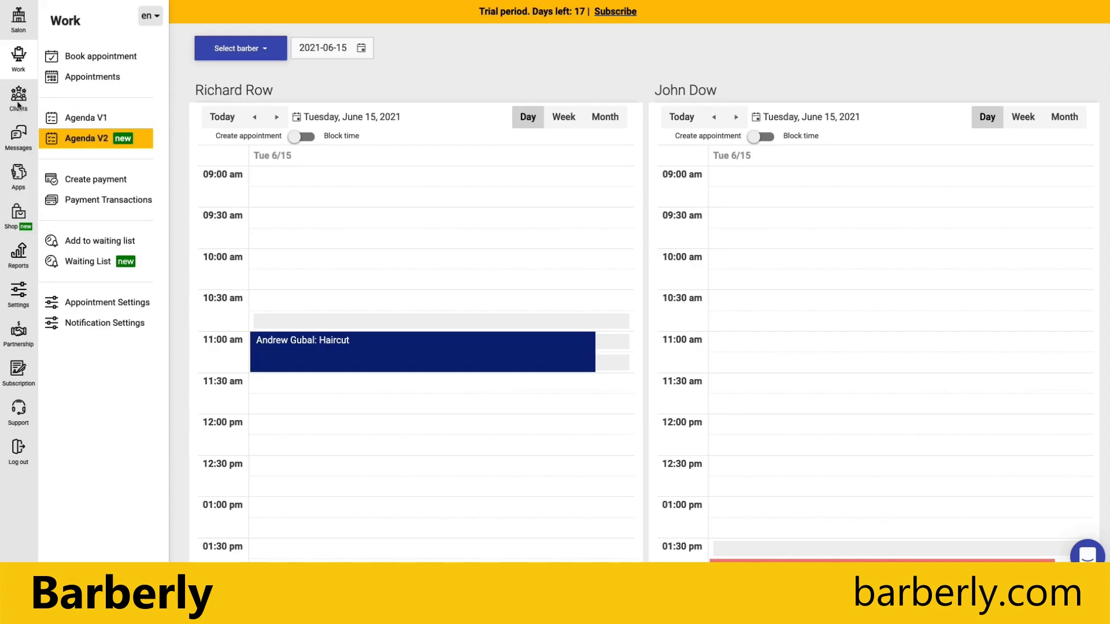
{"action": "left_click", "coordinate": [20, 26]}
Add a Lookbook album named 'Images' with uploaded barber photos and save it.
{"action": "left_click", "coordinate": [78, 262]}
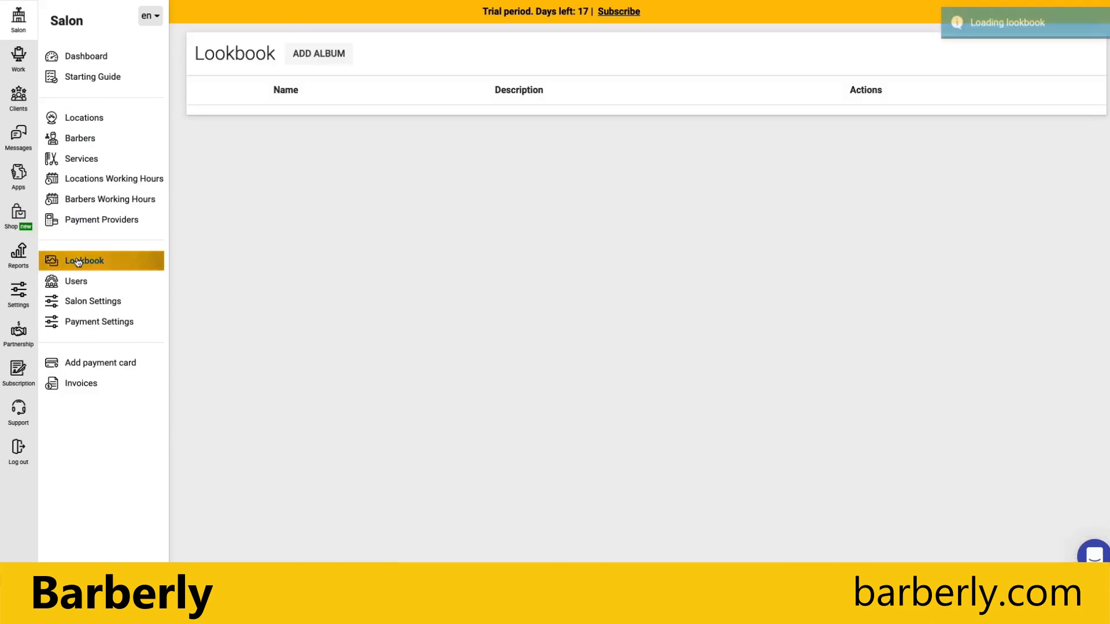
{"action": "left_click", "coordinate": [325, 59]}
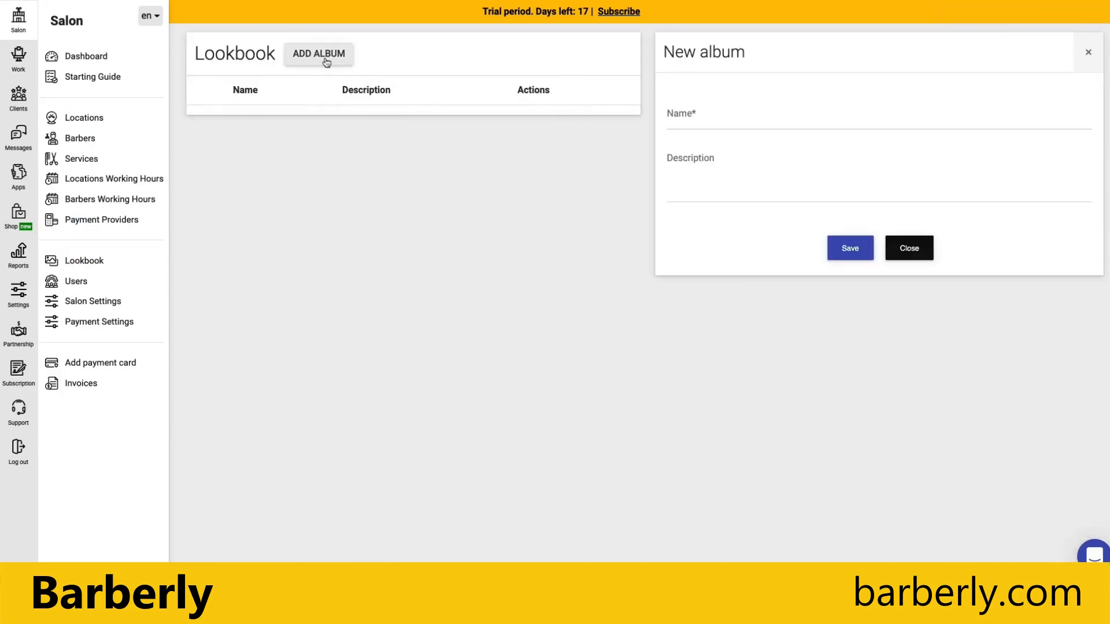
{"action": "left_click", "coordinate": [760, 121]}
{"action": "type", "text": "l"}
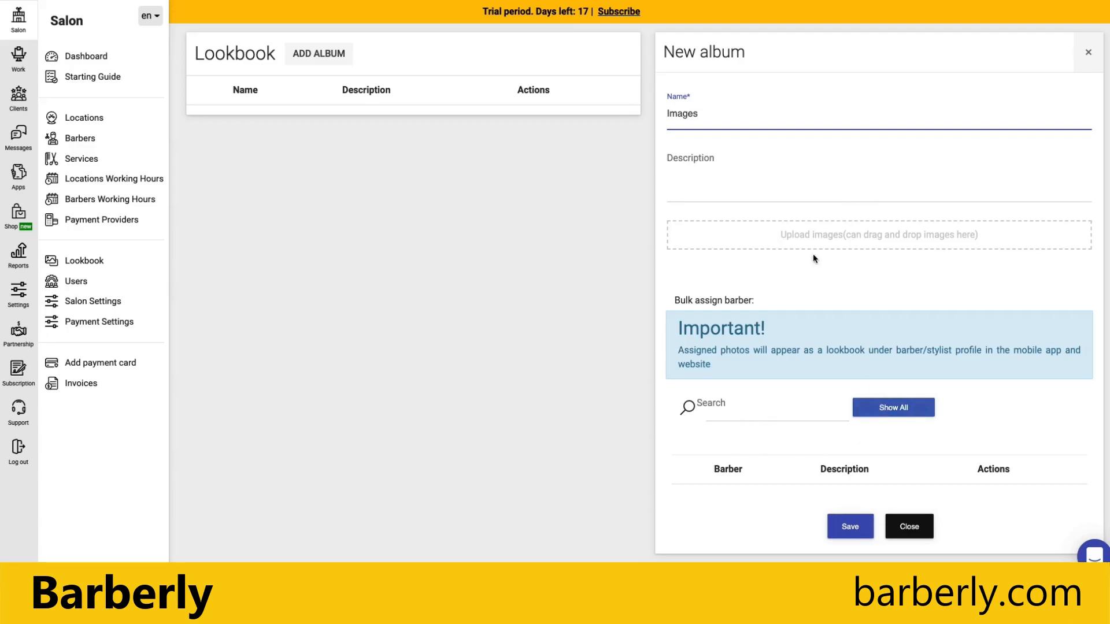
{"action": "left_click", "coordinate": [752, 181]}
{"action": "left_click", "coordinate": [783, 230]}
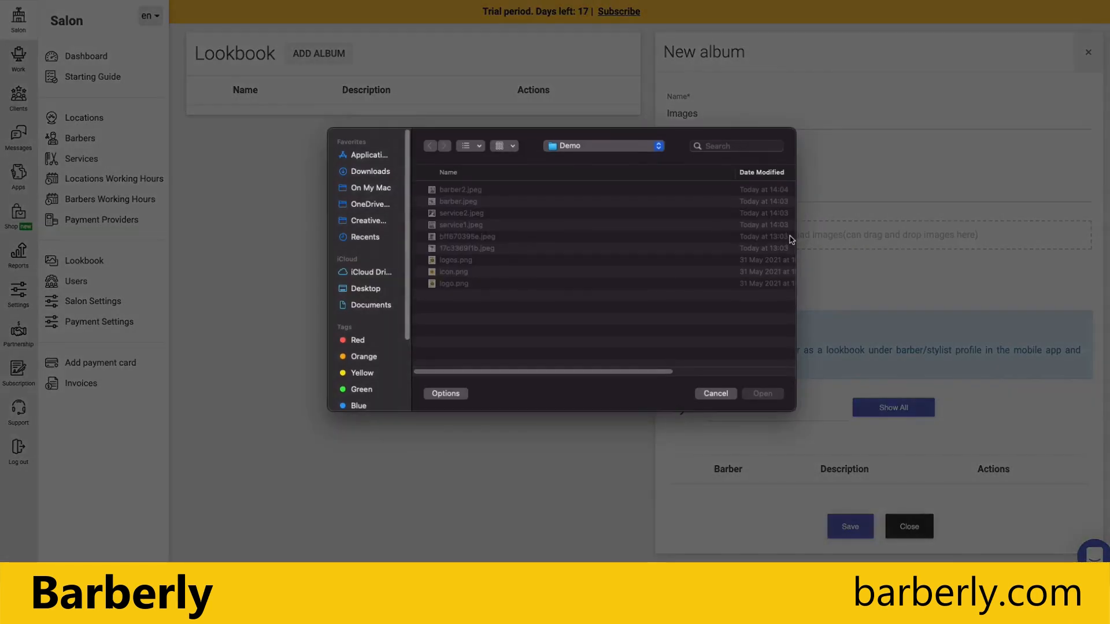
{"action": "left_click", "coordinate": [792, 238]}
{"action": "left_click", "coordinate": [476, 252], "text": "shift"}
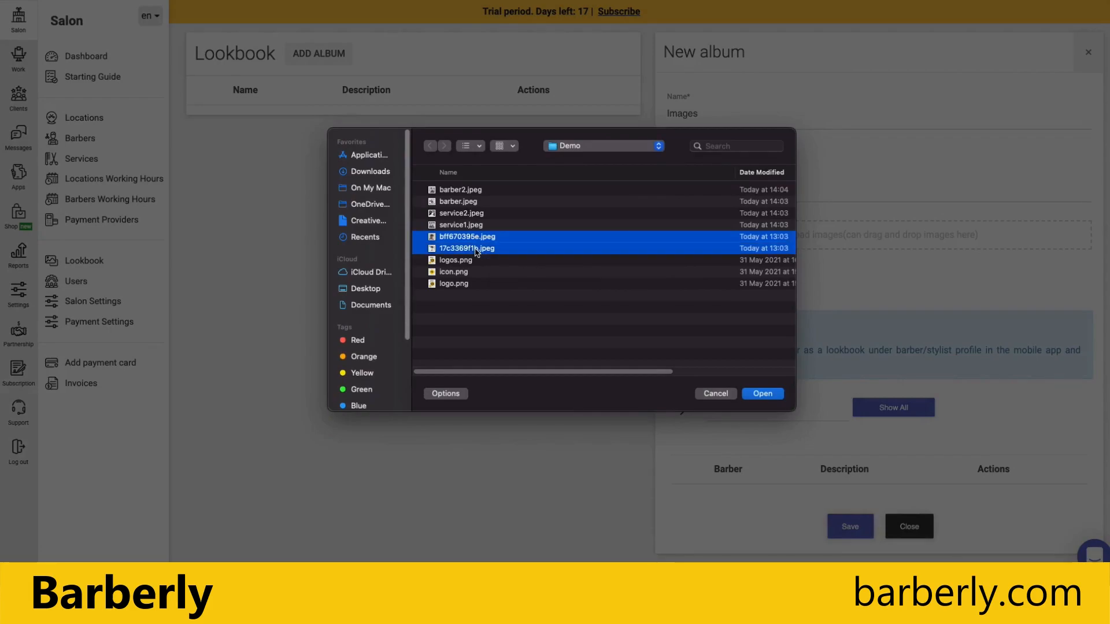
{"action": "left_click", "coordinate": [750, 393]}
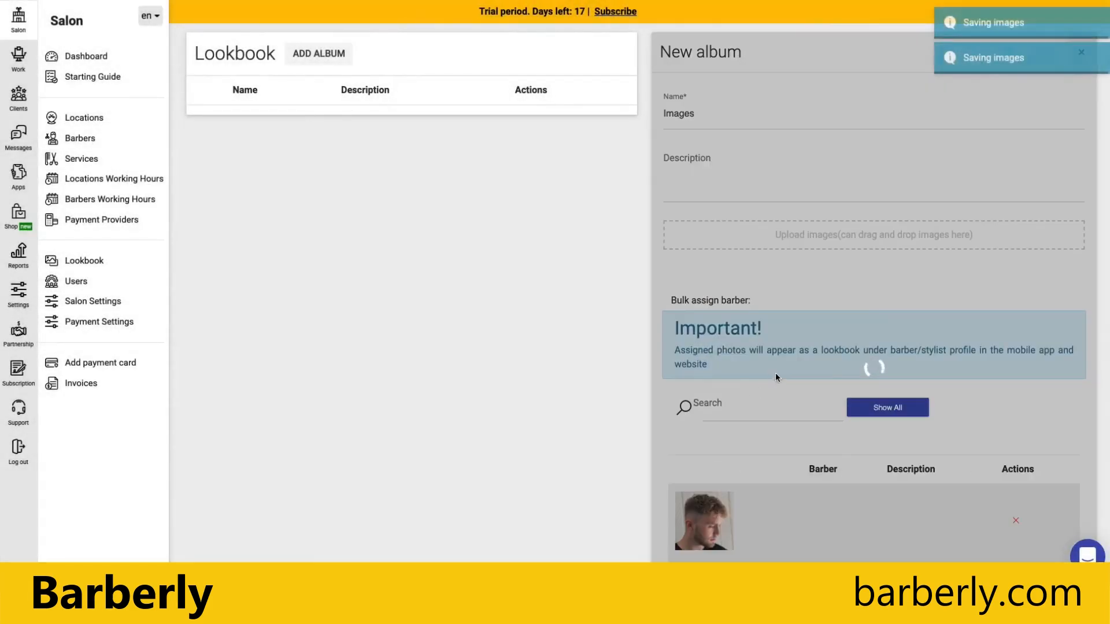
{"action": "scroll", "coordinate": [870, 283], "scroll_direction": "down", "scroll_amount": 1}
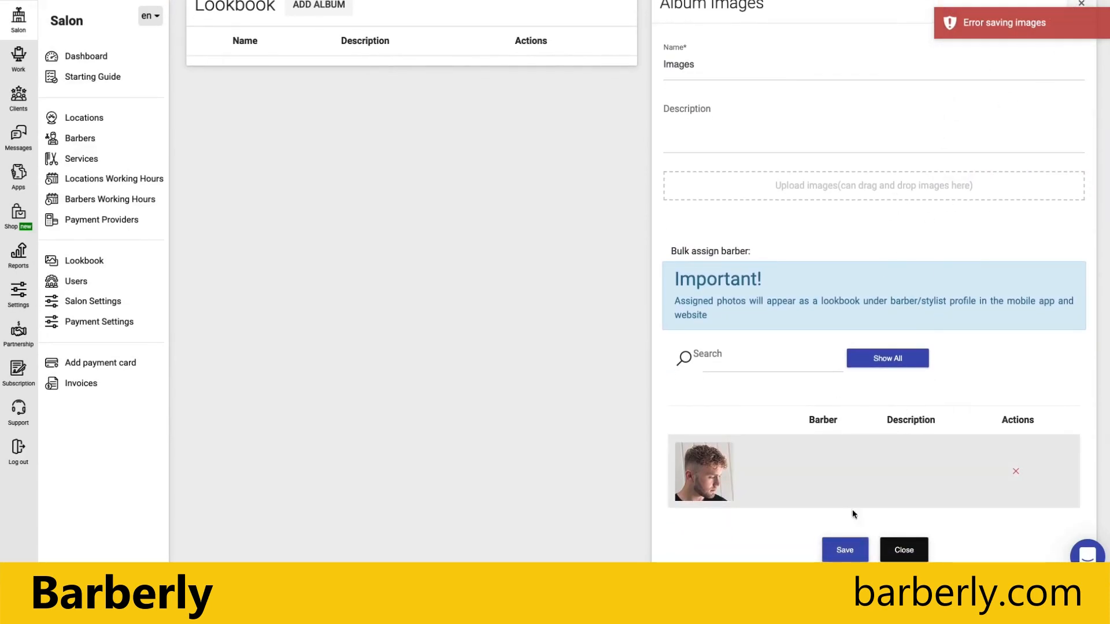
{"action": "left_click", "coordinate": [855, 552]}
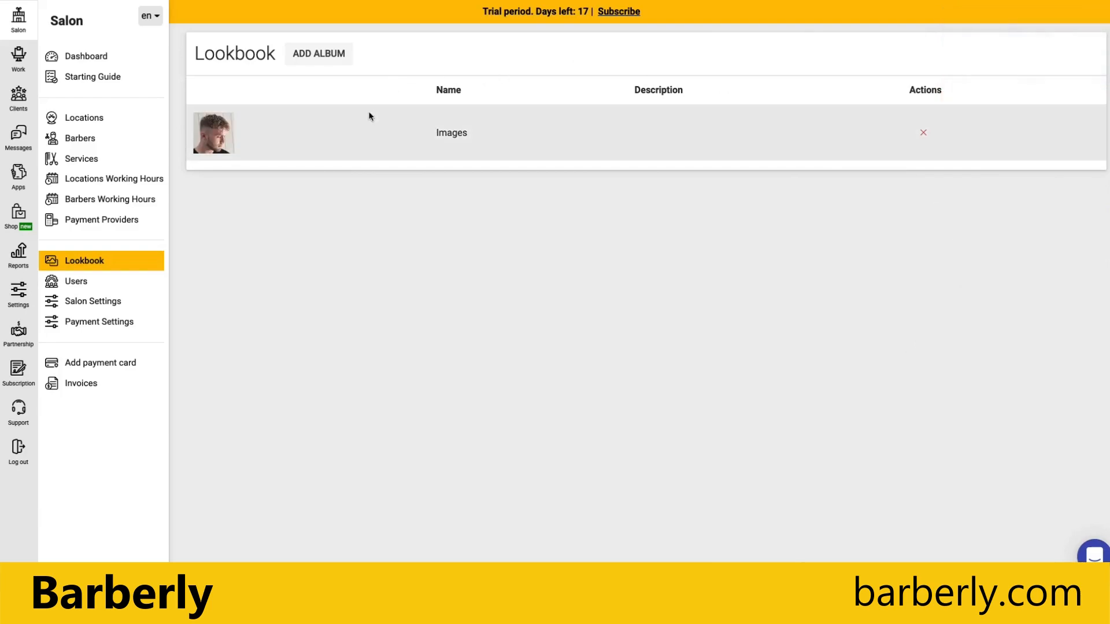
Reopen the Images album, upload one more photo, and save it.
{"action": "left_click", "coordinate": [331, 140]}
{"action": "scroll", "coordinate": [852, 414], "scroll_direction": "down", "scroll_amount": 1}
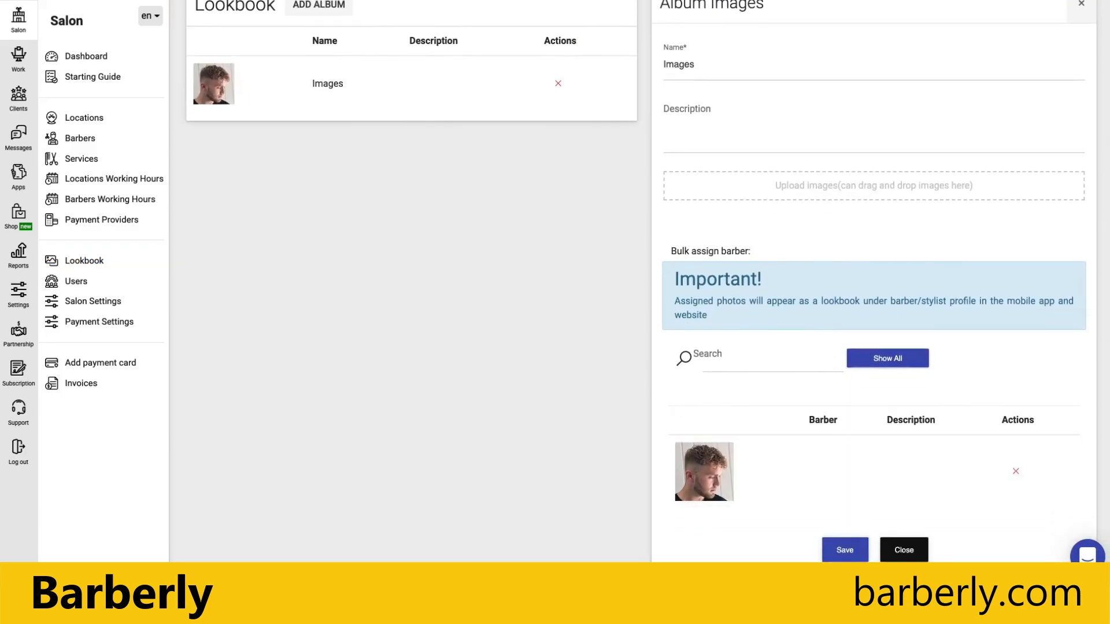
{"action": "left_click", "coordinate": [818, 186]}
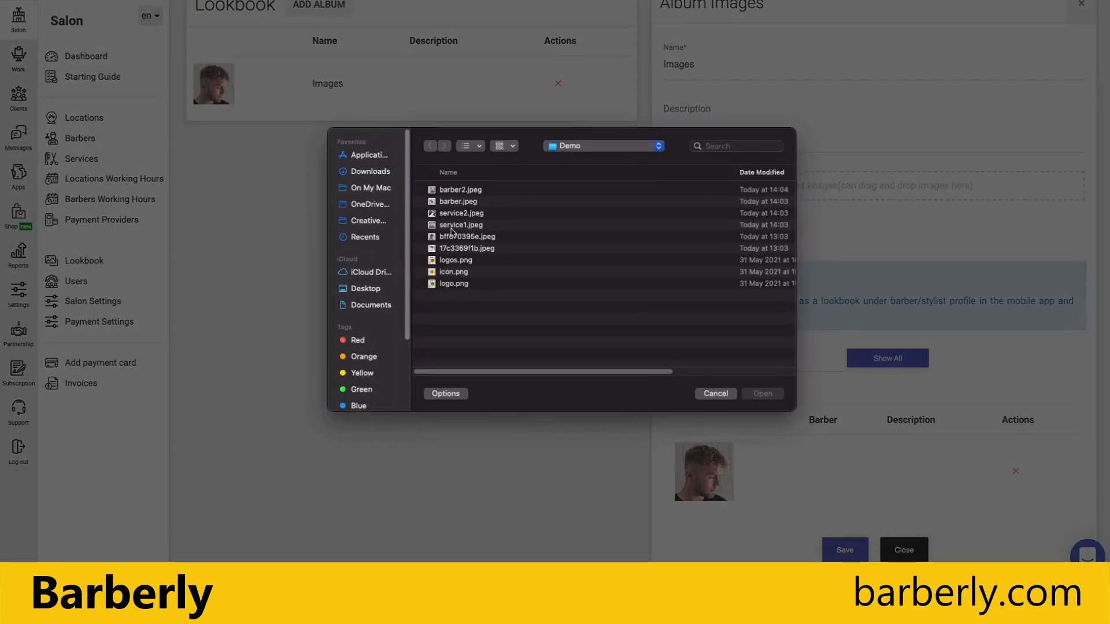
{"action": "double_click", "coordinate": [454, 248]}
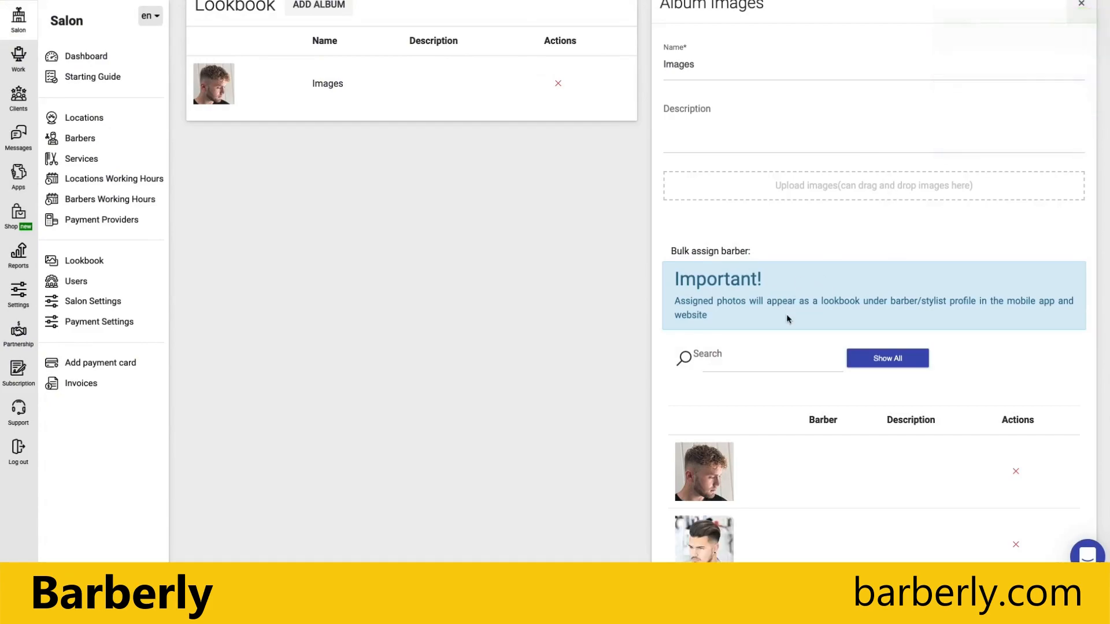
{"action": "scroll", "coordinate": [779, 299], "scroll_direction": "down", "scroll_amount": 2}
{"action": "scroll", "coordinate": [779, 297], "scroll_direction": "up", "scroll_amount": 2}
{"action": "scroll", "coordinate": [779, 297], "scroll_direction": "up", "scroll_amount": 1}
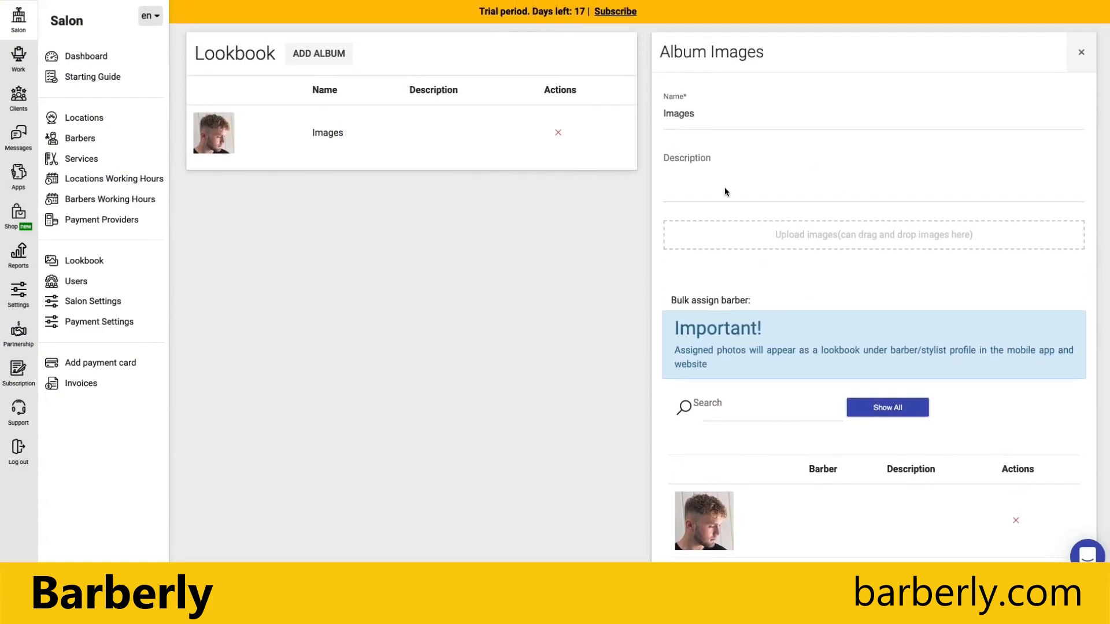
{"action": "scroll", "coordinate": [722, 188], "scroll_direction": "down", "scroll_amount": 3}
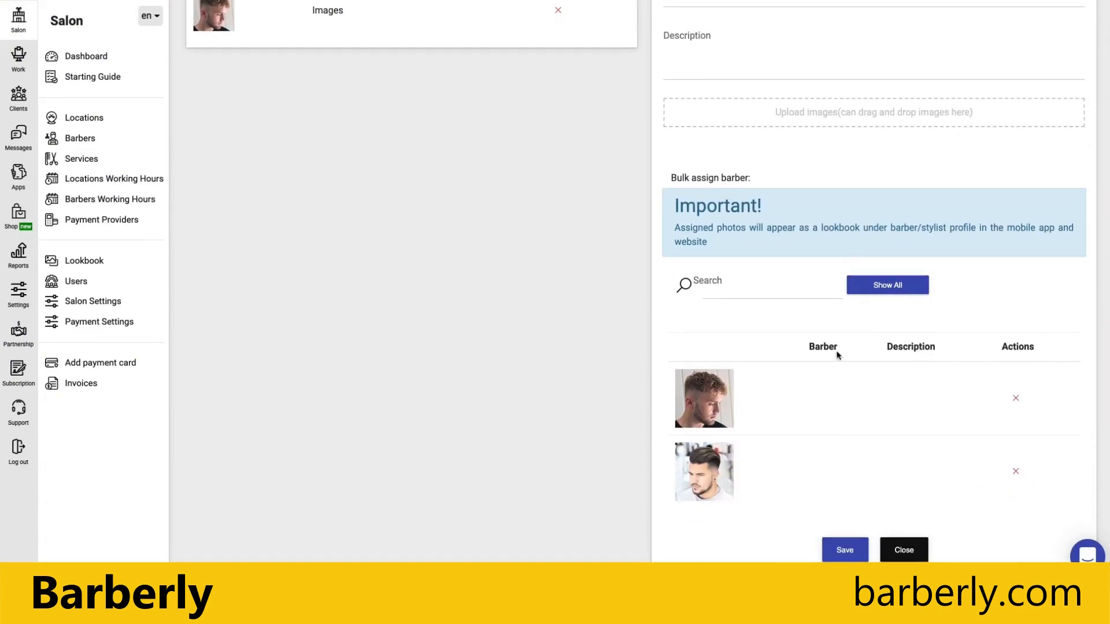
{"action": "left_click", "coordinate": [839, 553]}
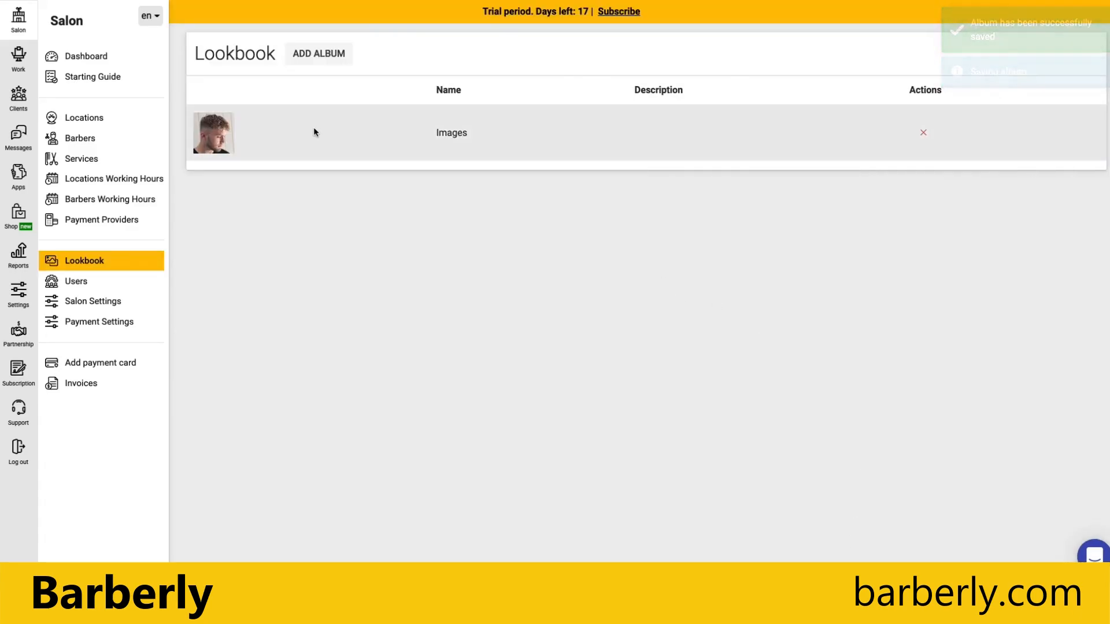
Bulk-assign the master barber to every photo in the Images album and save.
{"action": "left_click", "coordinate": [315, 131]}
{"action": "scroll", "coordinate": [739, 442], "scroll_direction": "down", "scroll_amount": 1}
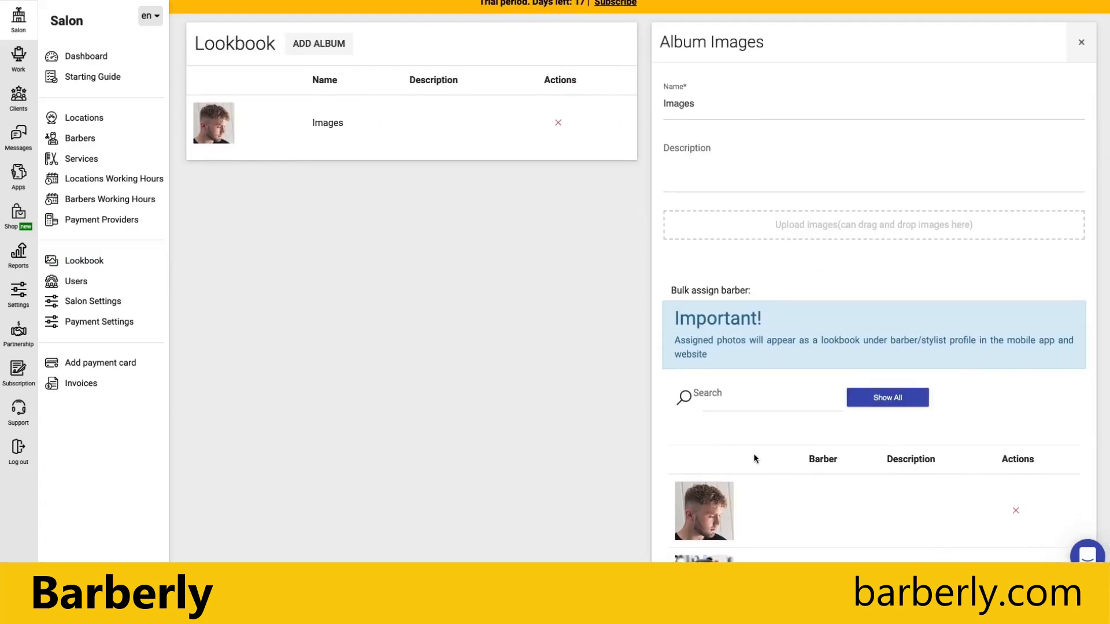
{"action": "scroll", "coordinate": [754, 458], "scroll_direction": "down", "scroll_amount": 2}
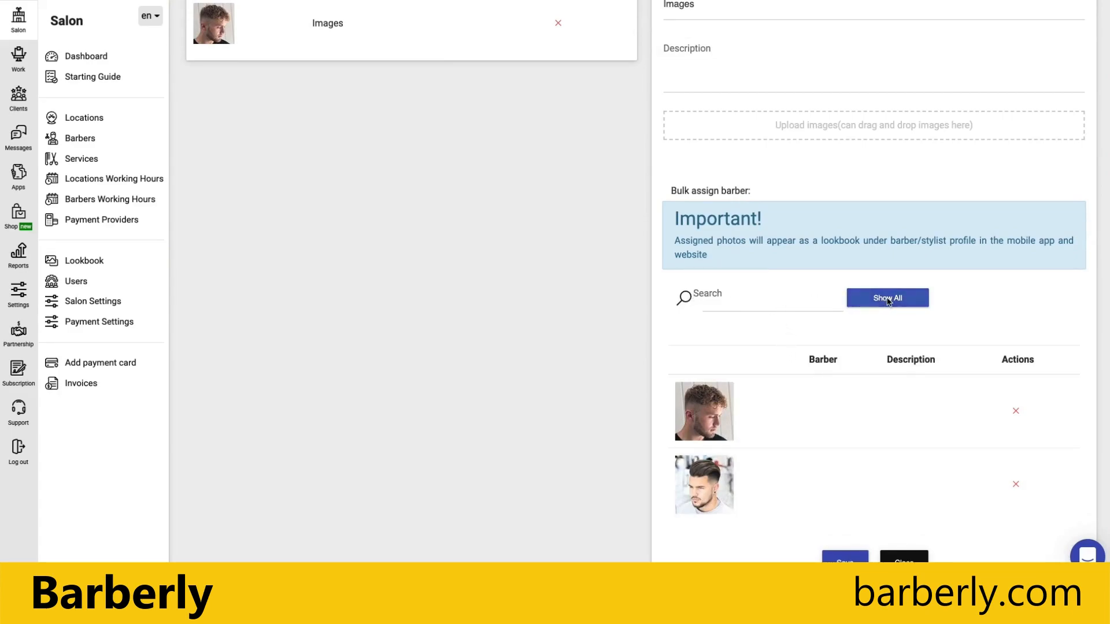
{"action": "left_click", "coordinate": [776, 302]}
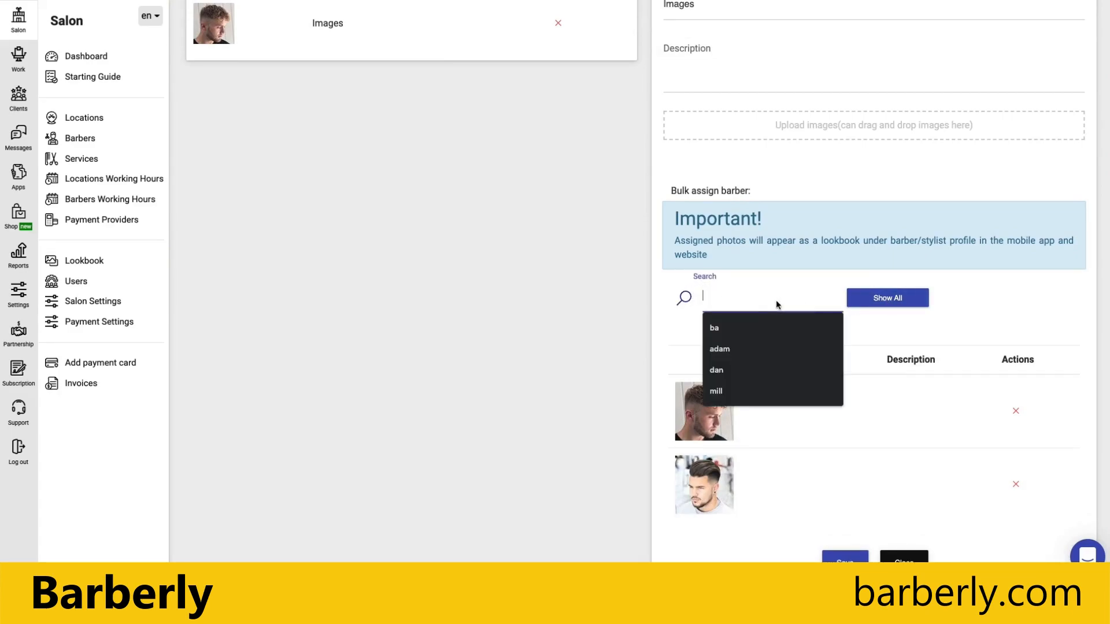
{"action": "left_click", "coordinate": [886, 297]}
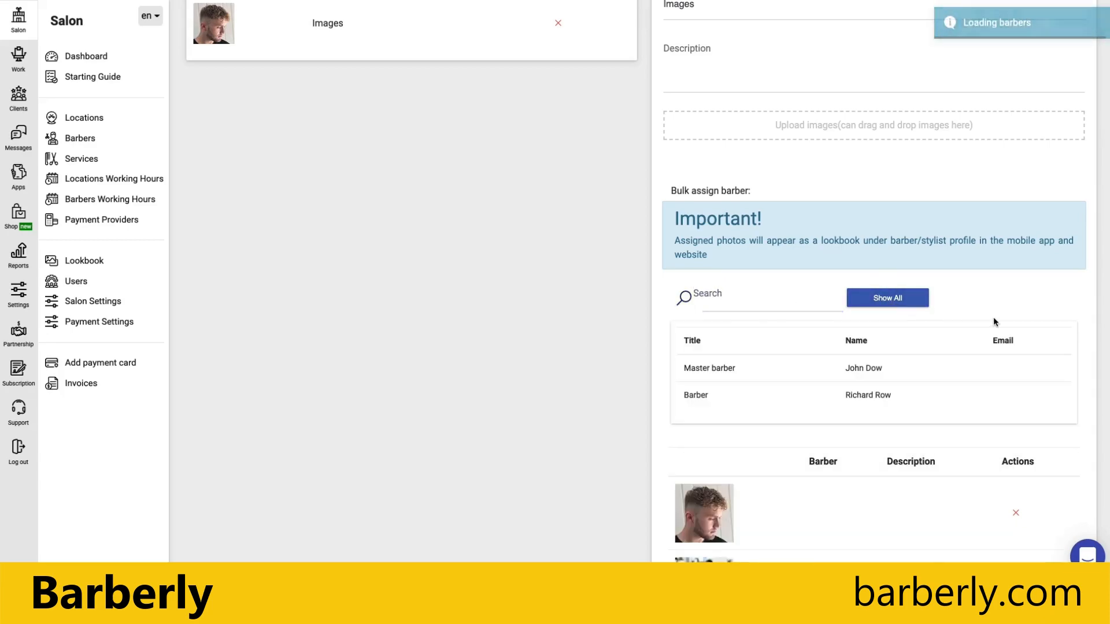
{"action": "left_click", "coordinate": [727, 369]}
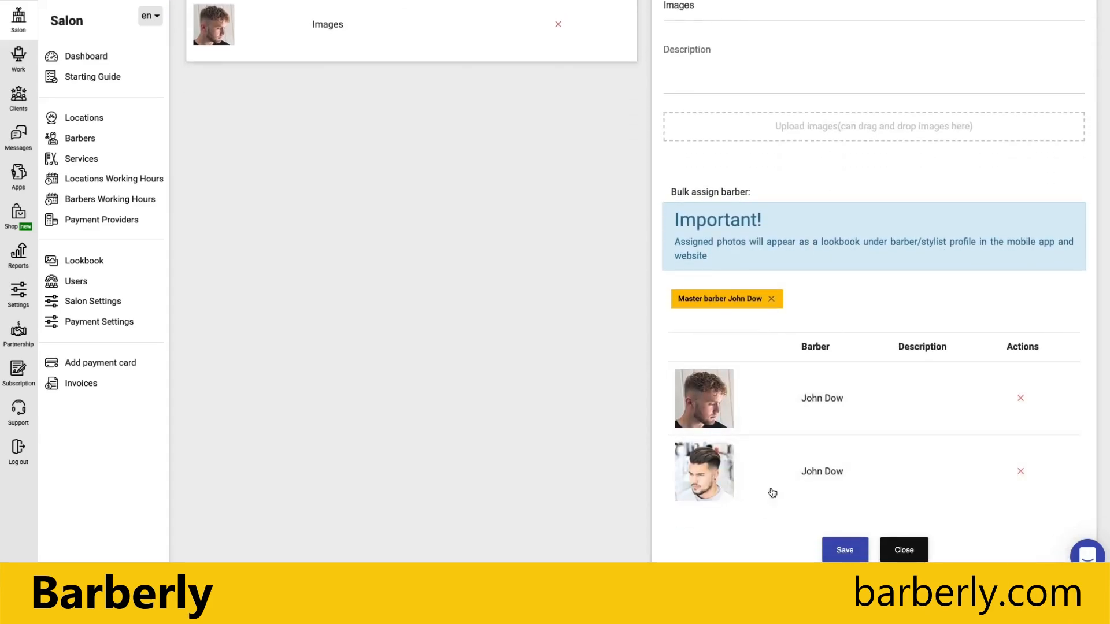
{"action": "left_click", "coordinate": [845, 549]}
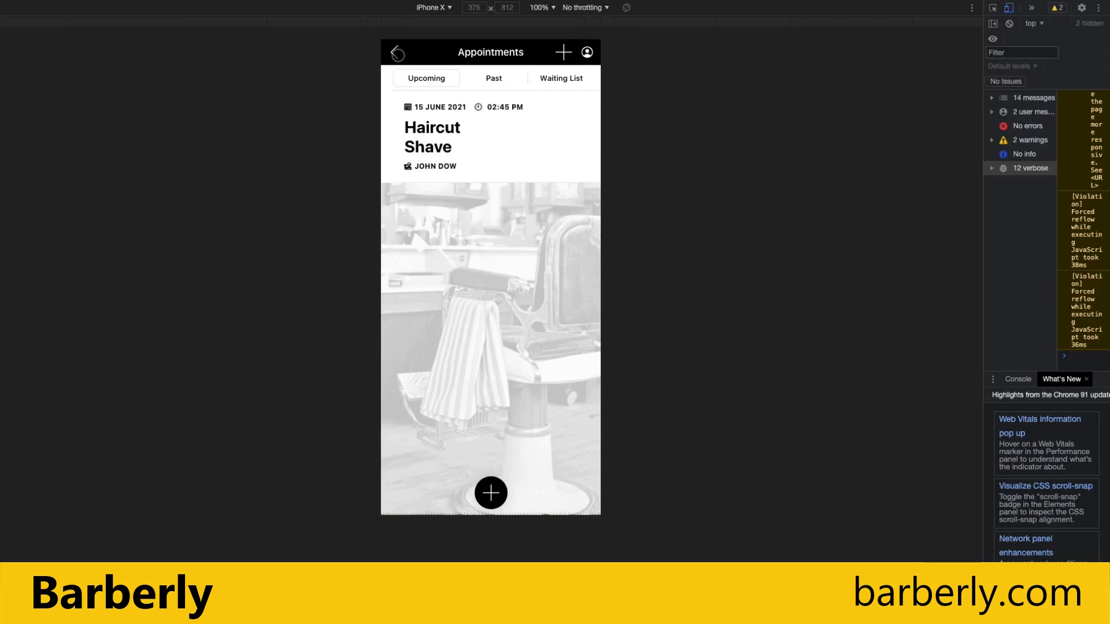
Reload the mobile app and view John Dow's Lookbook showing both haircut photos.
{"action": "left_click", "coordinate": [398, 53]}
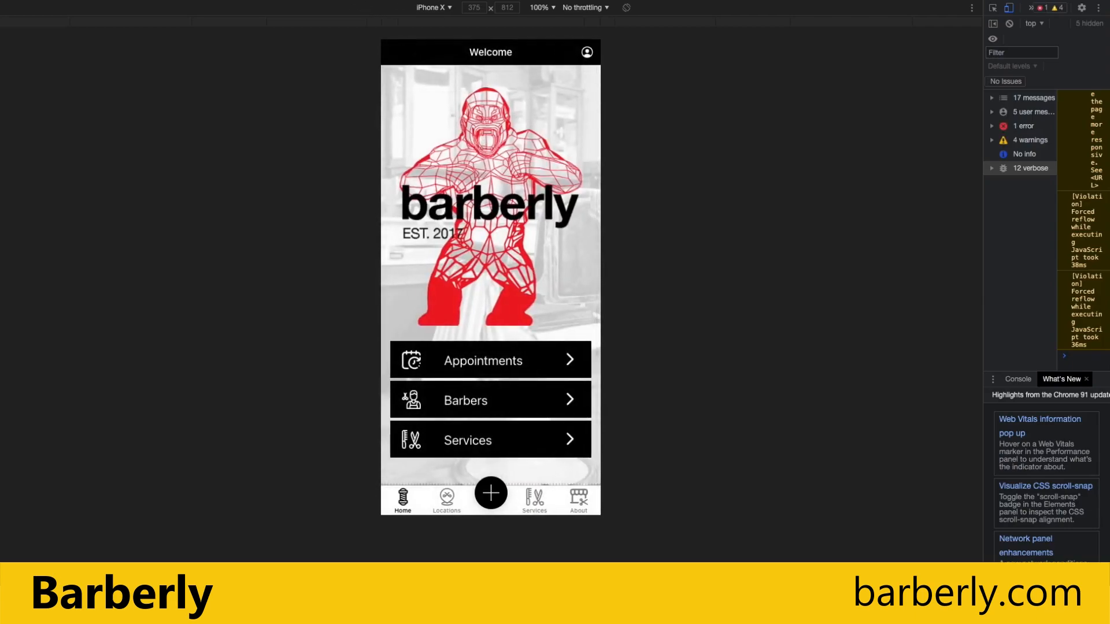
{"action": "key", "text": "super+r"}
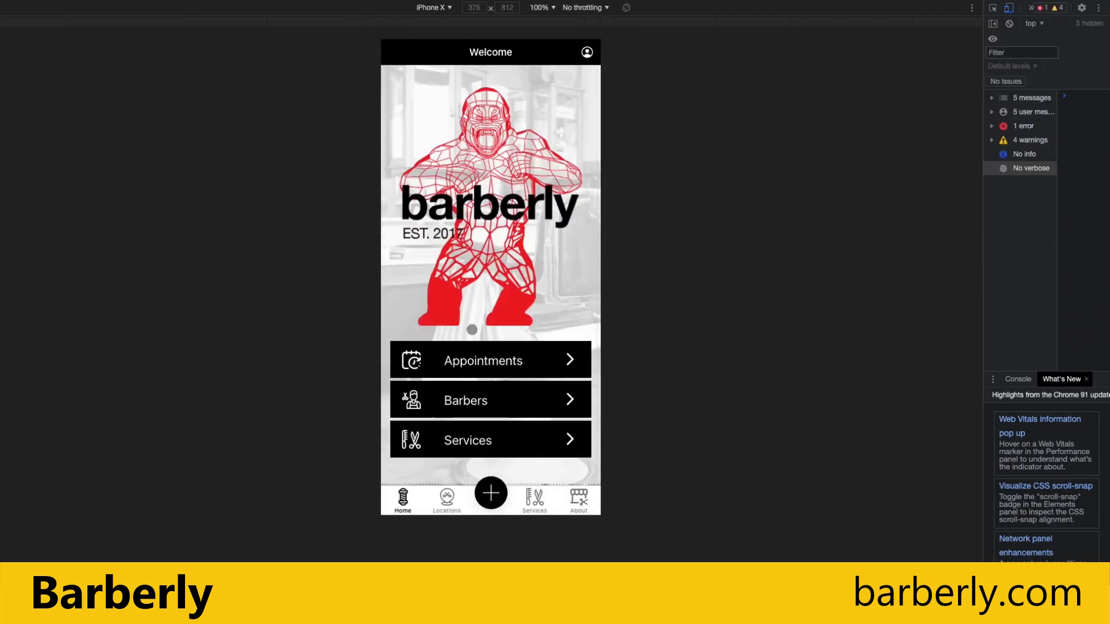
{"action": "left_click", "coordinate": [465, 397]}
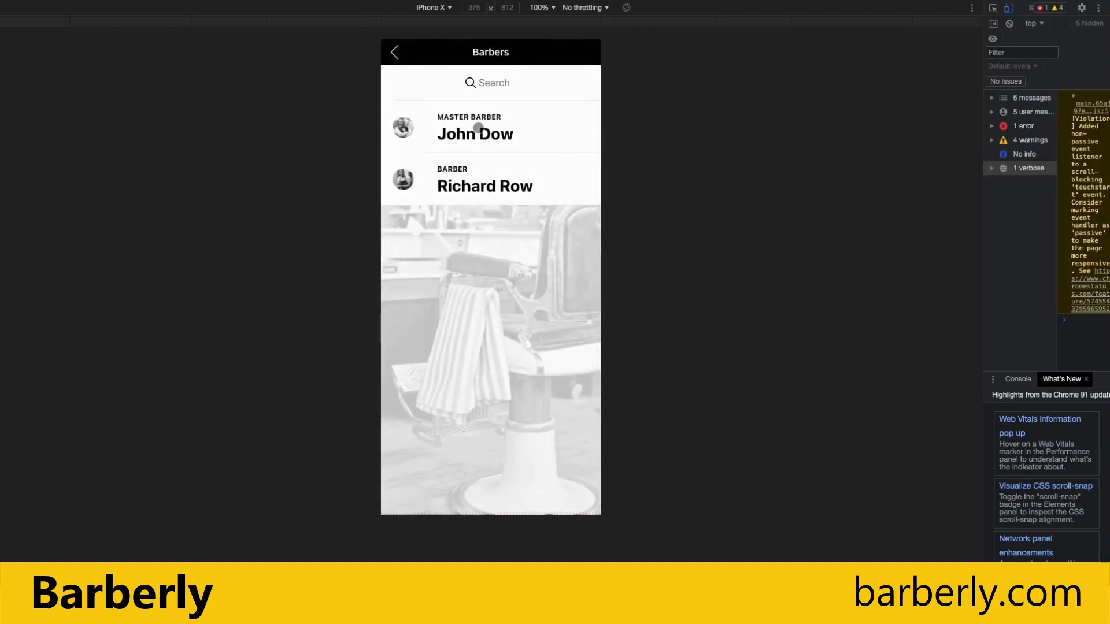
{"action": "left_click", "coordinate": [481, 127]}
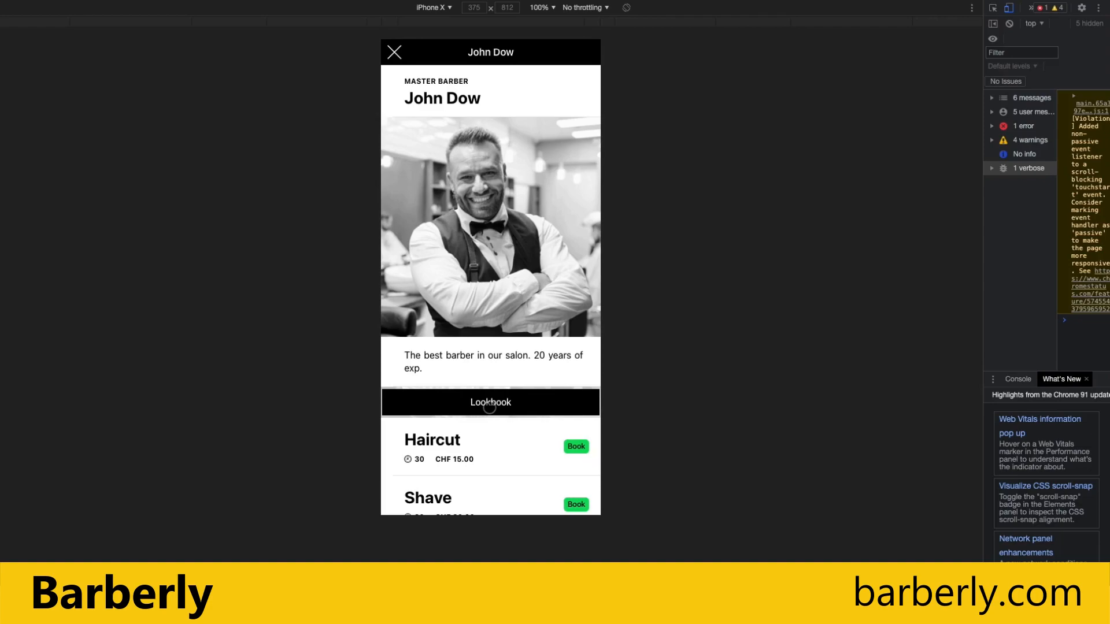
{"action": "left_click", "coordinate": [490, 408]}
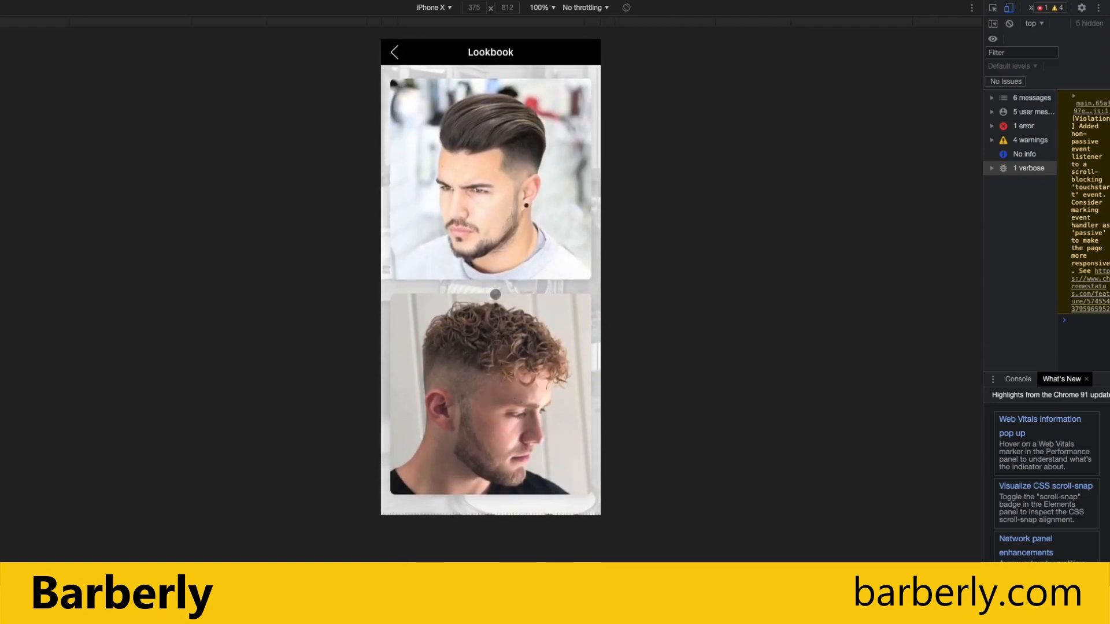
{"action": "left_click", "coordinate": [391, 52]}
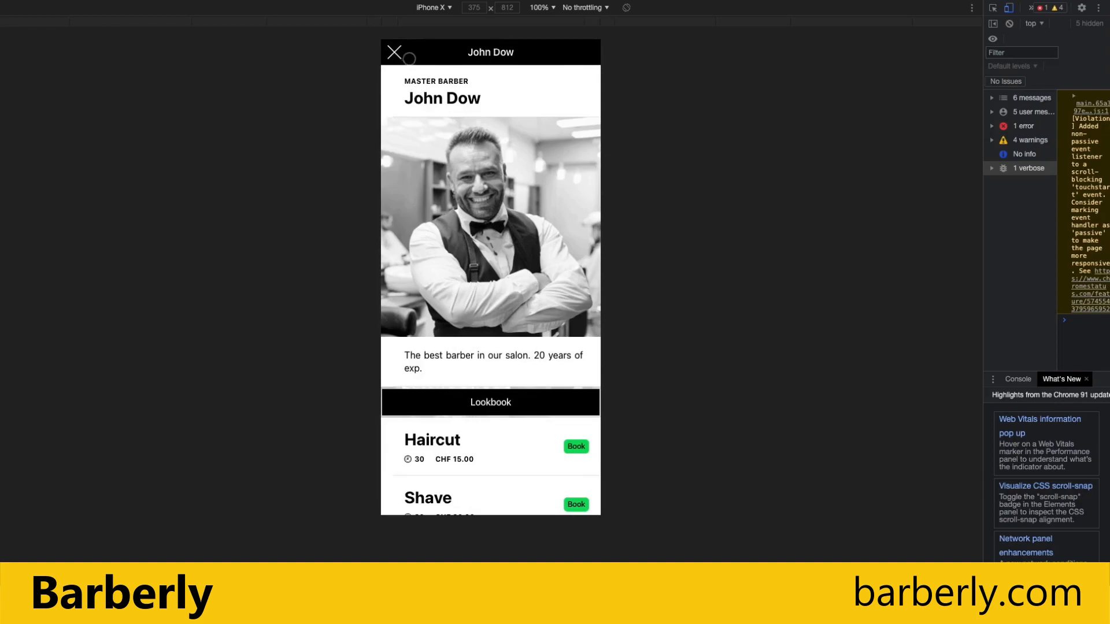
{"action": "left_click", "coordinate": [394, 52]}
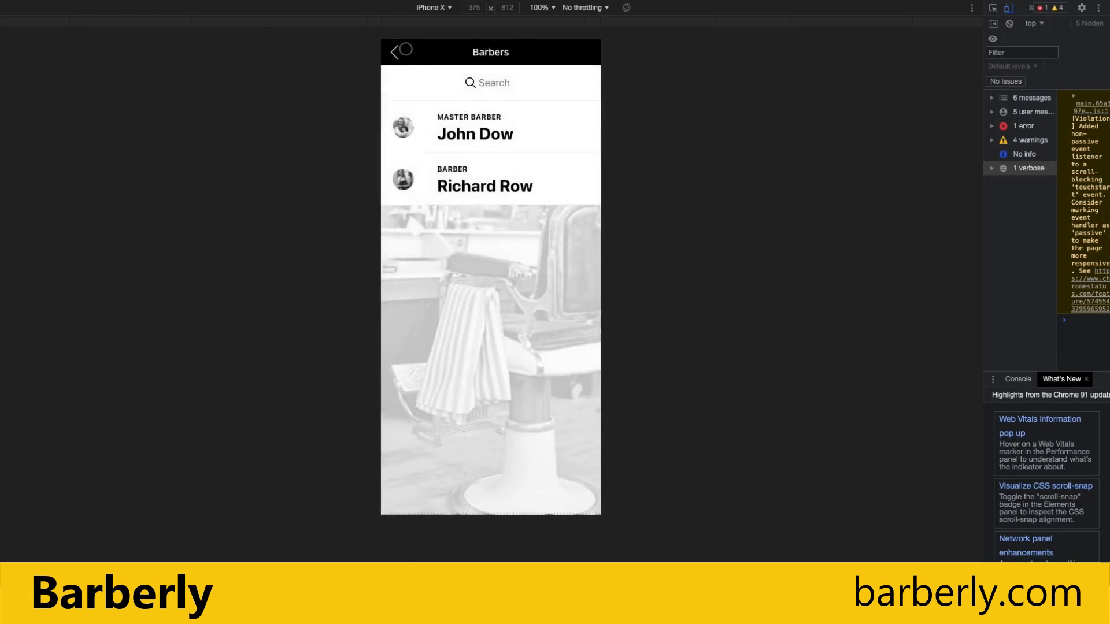
{"action": "left_click", "coordinate": [396, 52]}
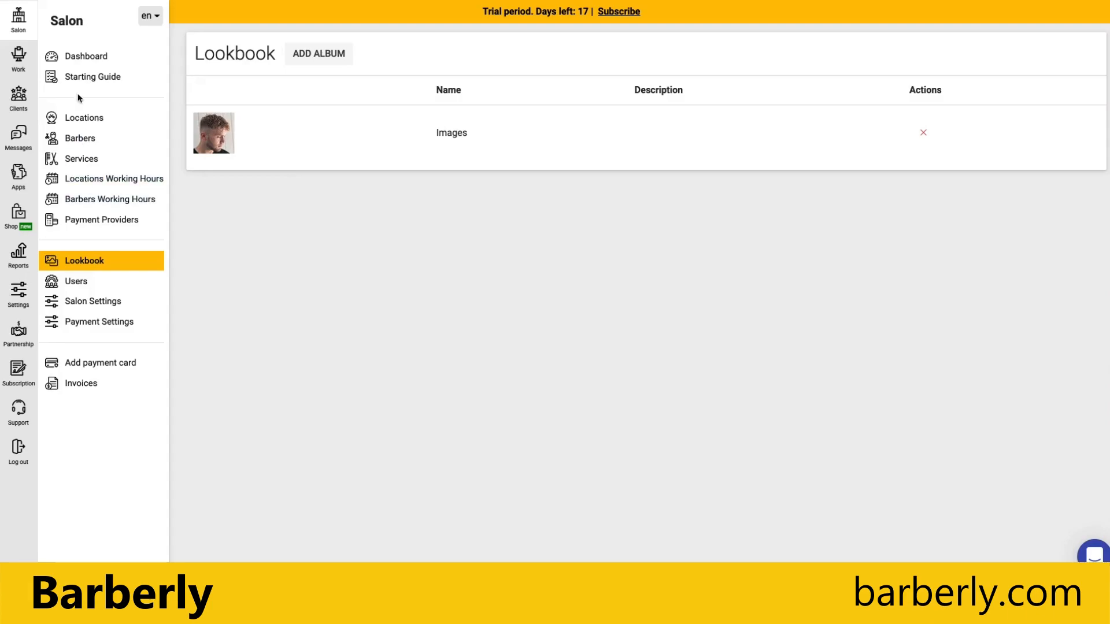
Check the Starting Guide at 6/7 and open the 'Launch your mobile app' step's app designer.
{"action": "left_click", "coordinate": [23, 62]}
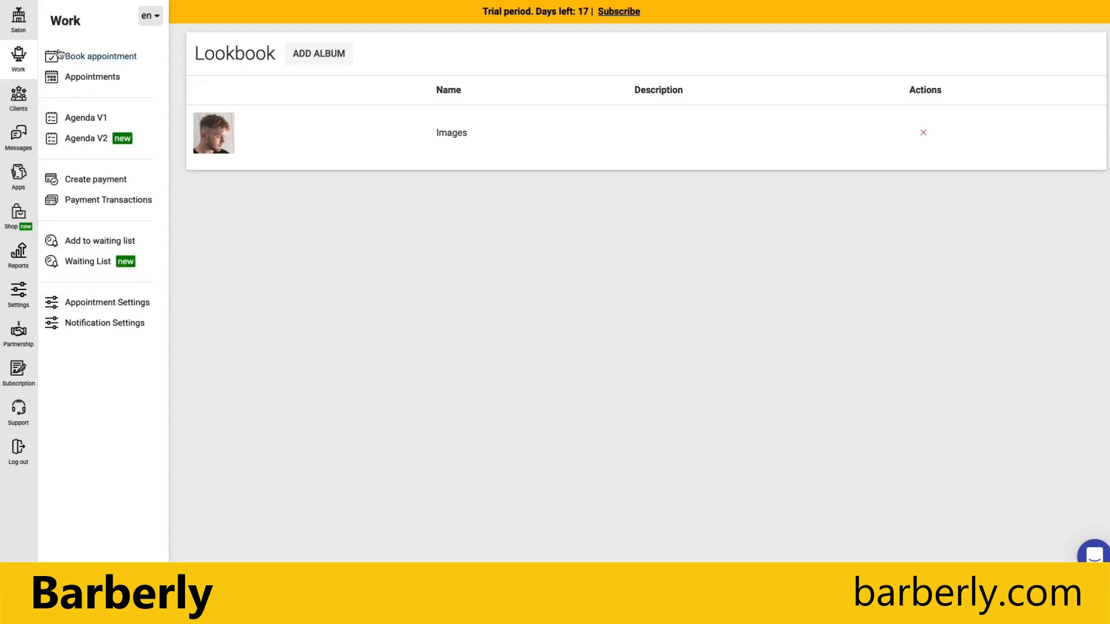
{"action": "left_click", "coordinate": [18, 29]}
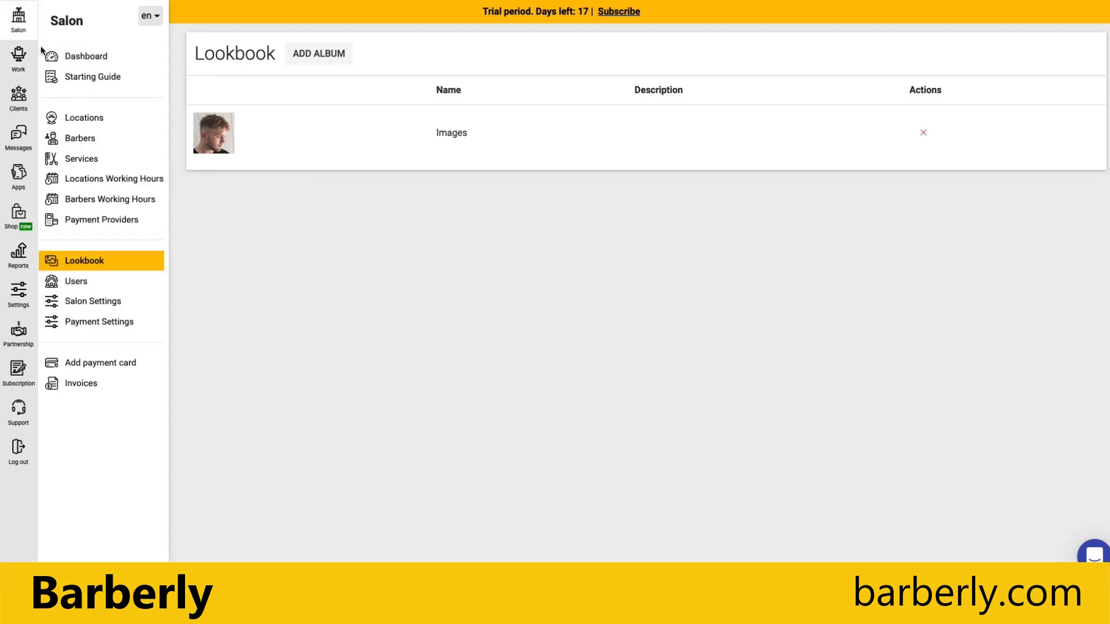
{"action": "left_click", "coordinate": [75, 55]}
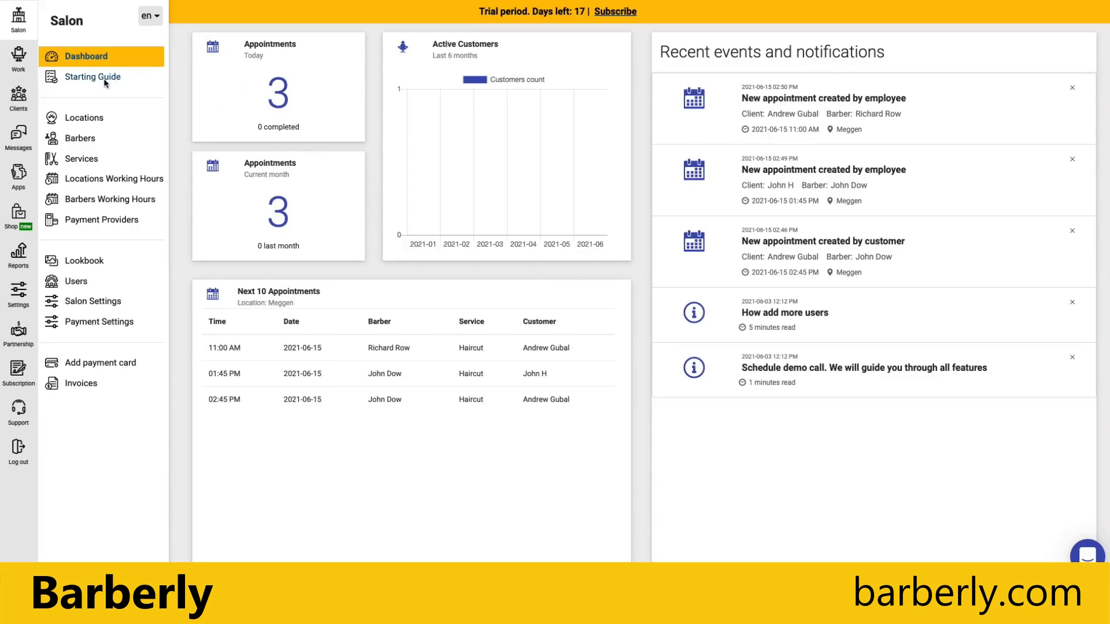
{"action": "left_click", "coordinate": [81, 81]}
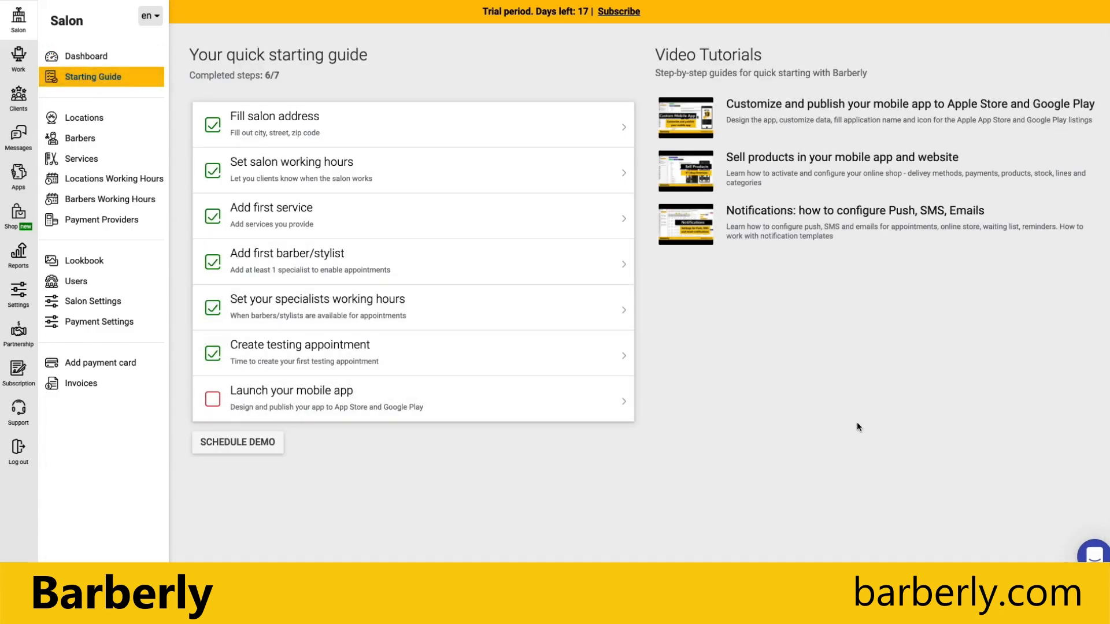
{"action": "left_click", "coordinate": [272, 407]}
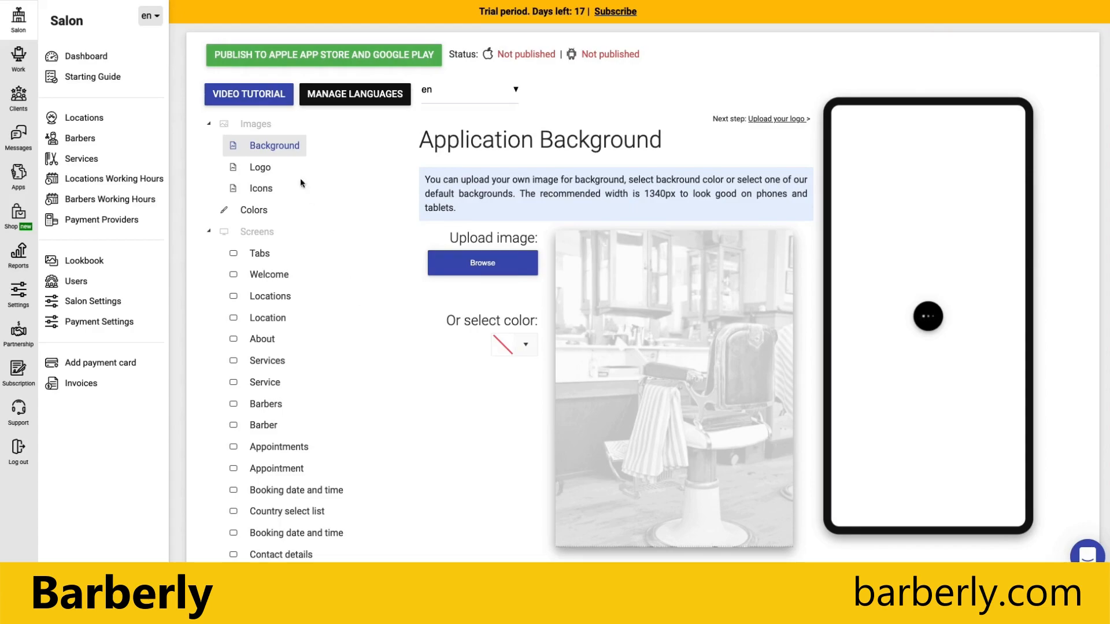
{"action": "left_click", "coordinate": [260, 167]}
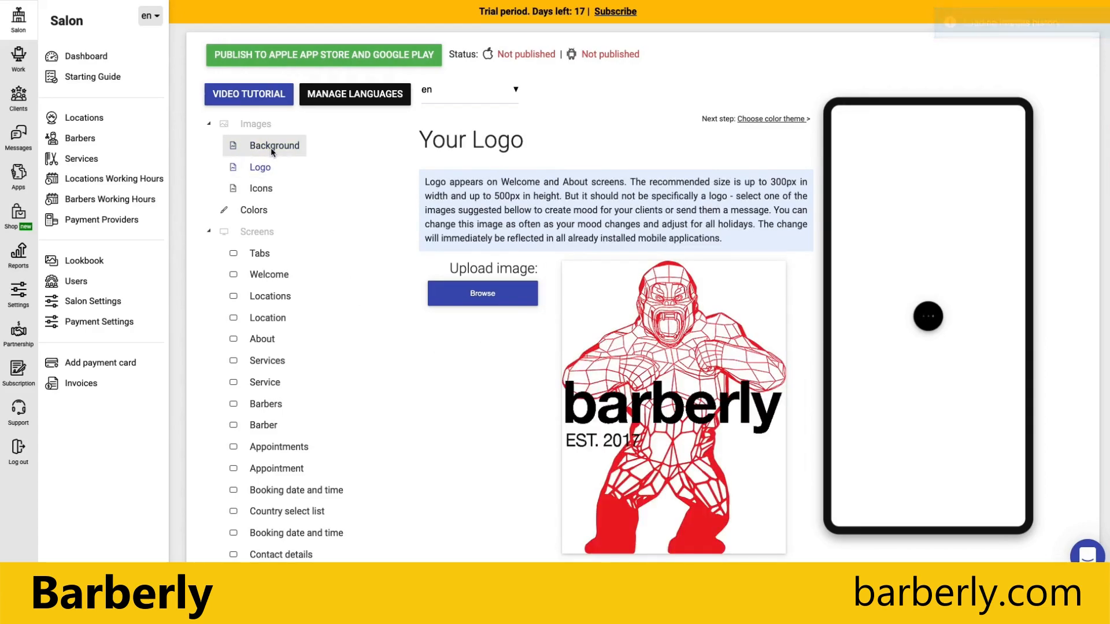
{"action": "left_click", "coordinate": [271, 148]}
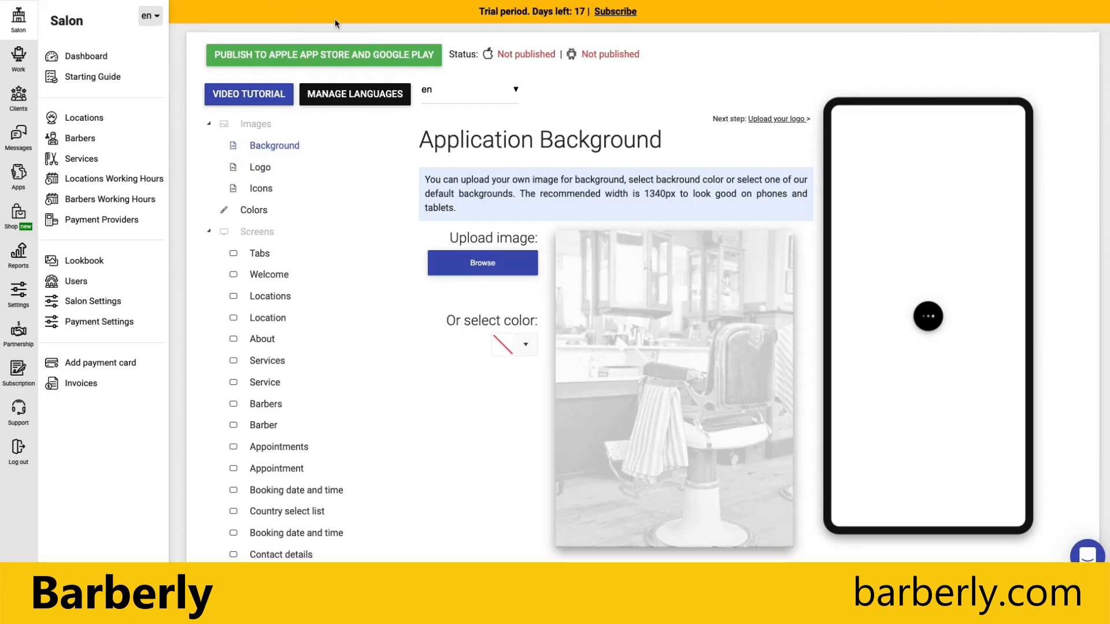
{"action": "key", "text": "super+r"}
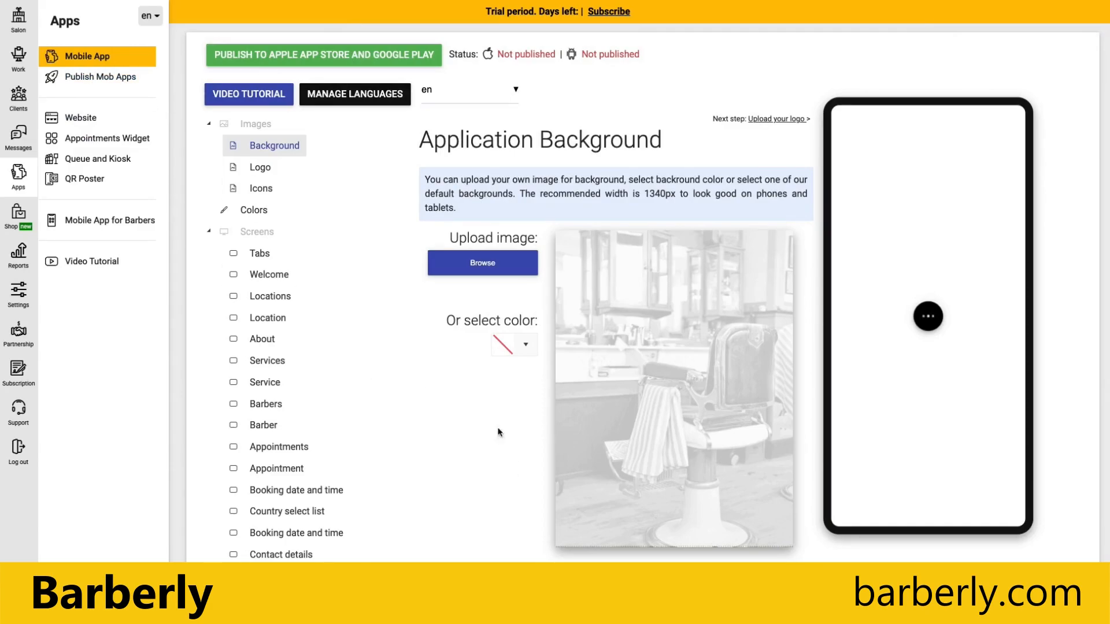
{"action": "left_click", "coordinate": [24, 24]}
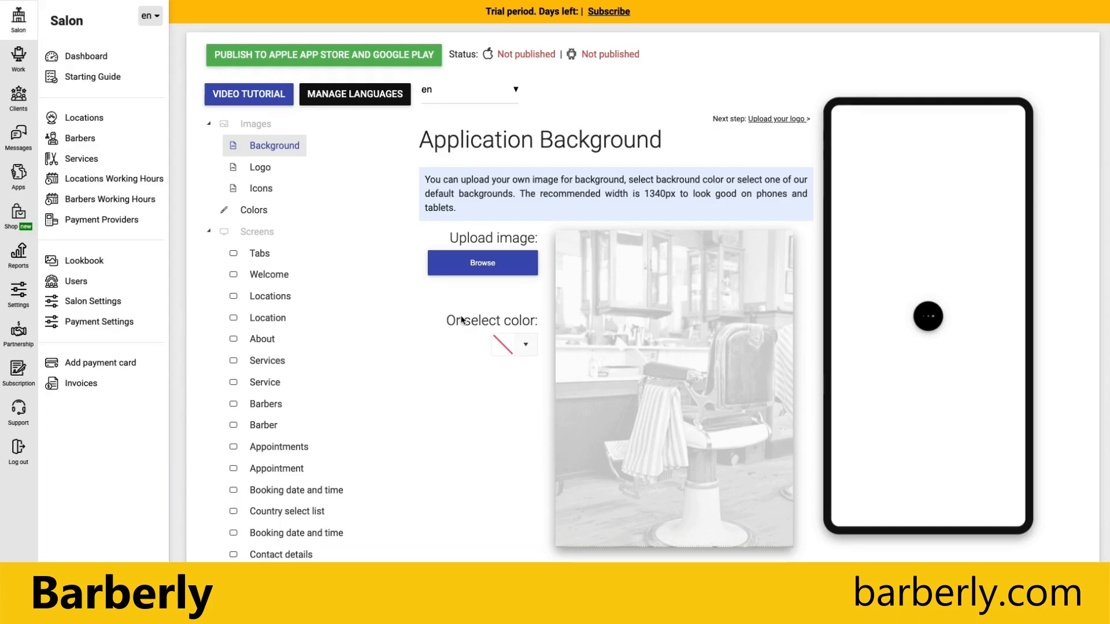